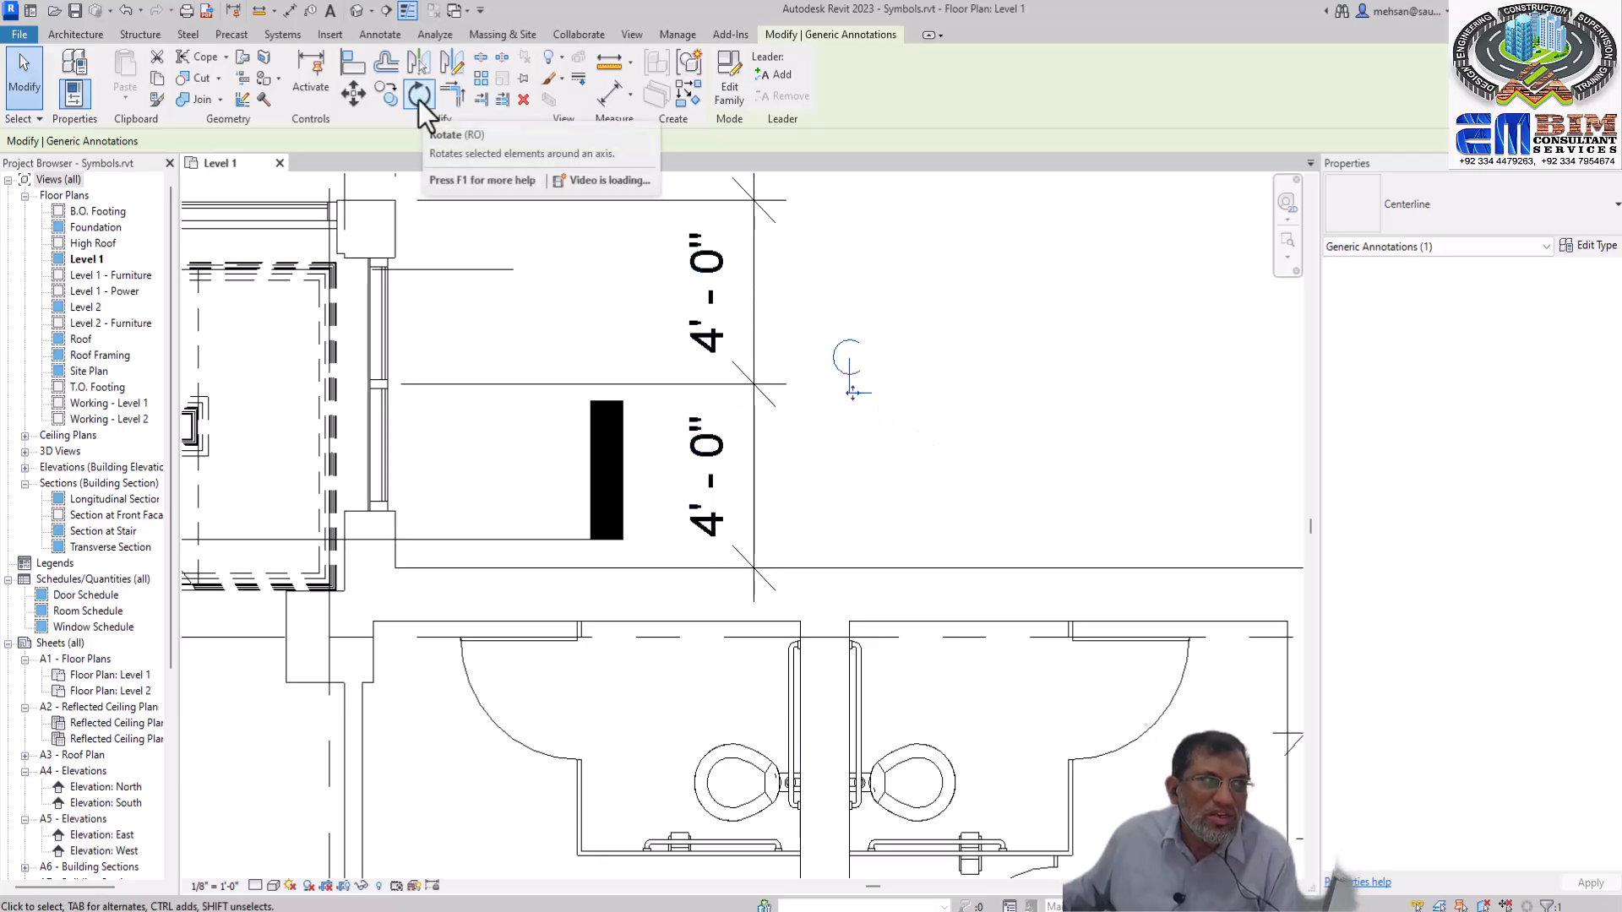
# Rotate the centerline symbol by 90 degrees and move it onto the dimension string between the two 4' - 0" dimensions
pyautogui.click(418, 99)
pyautogui.click(383, 143)
pyautogui.write('90')
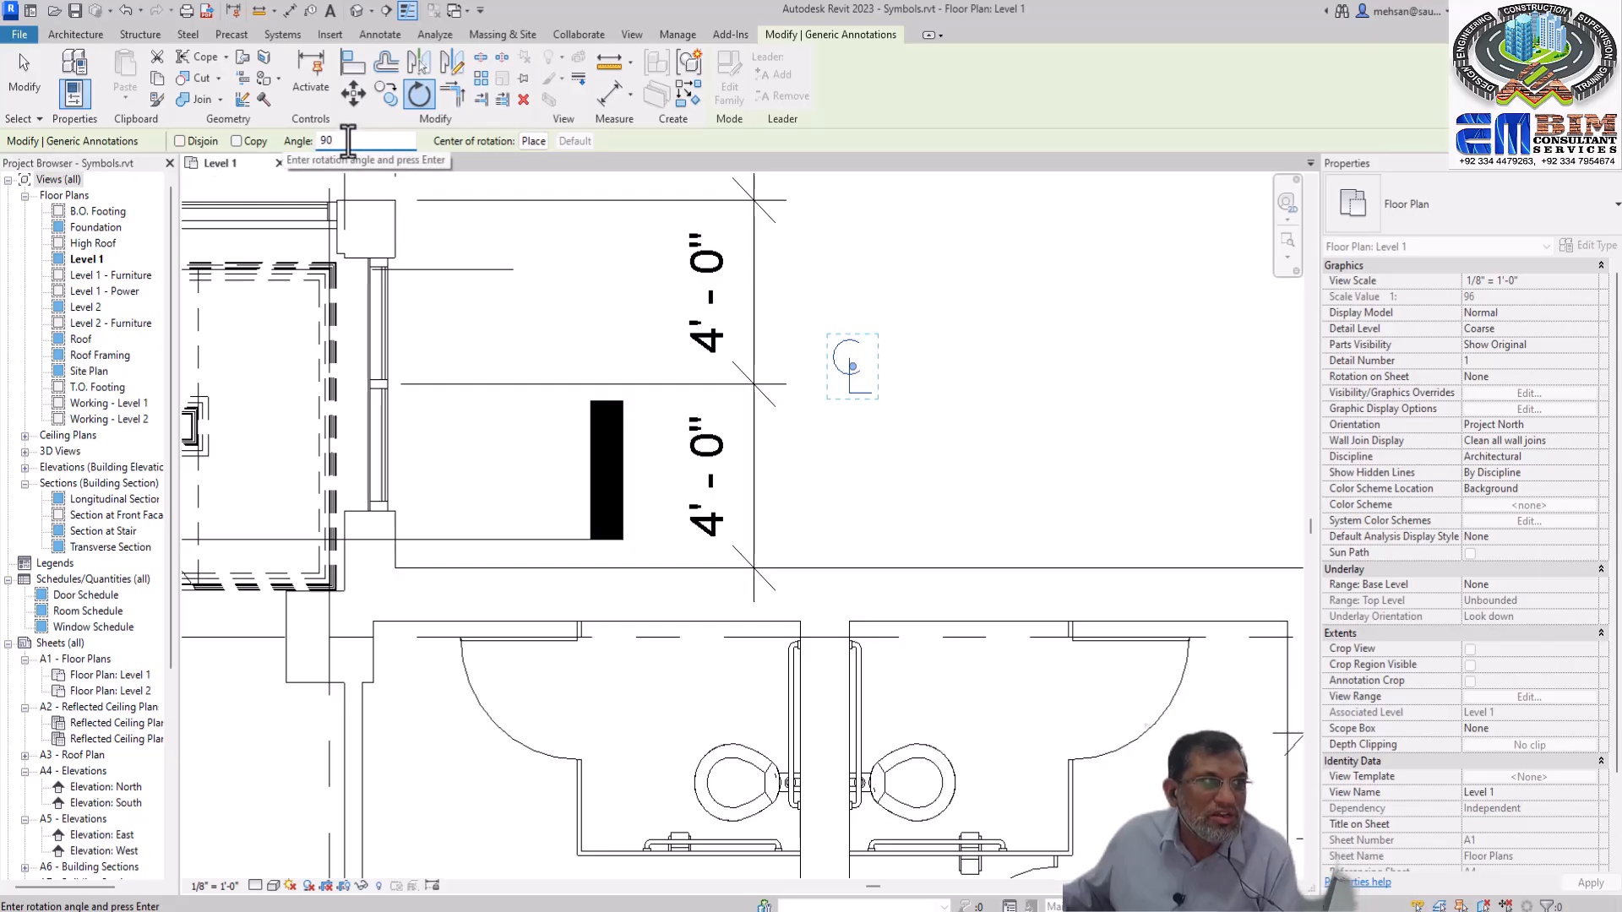
pyautogui.doubleClick(347, 141)
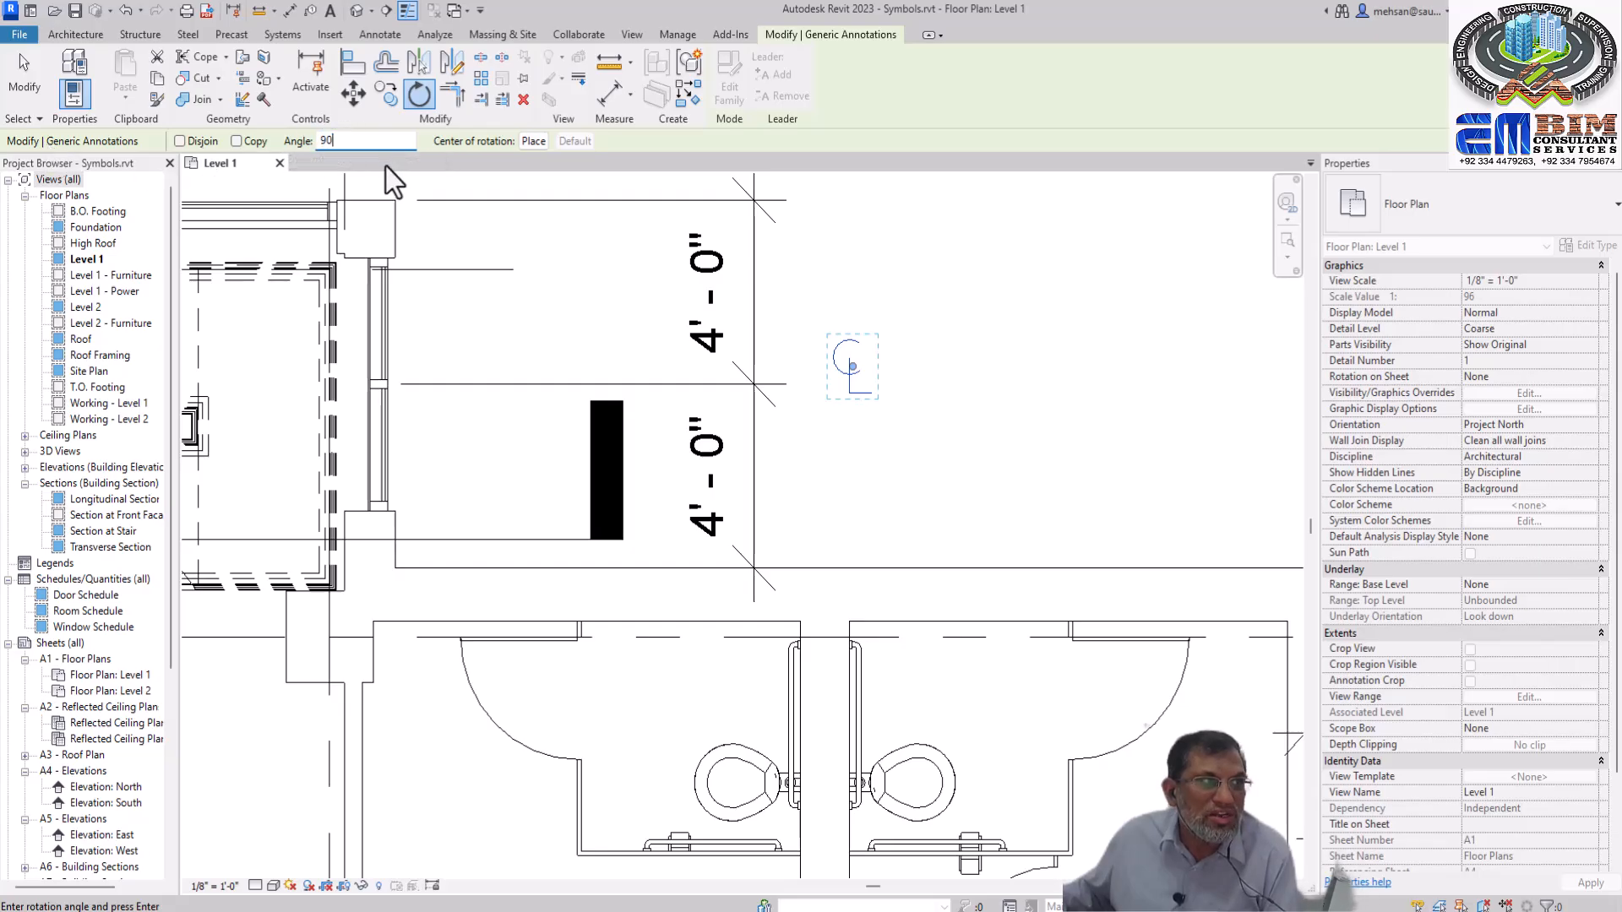
pyautogui.press('Return')
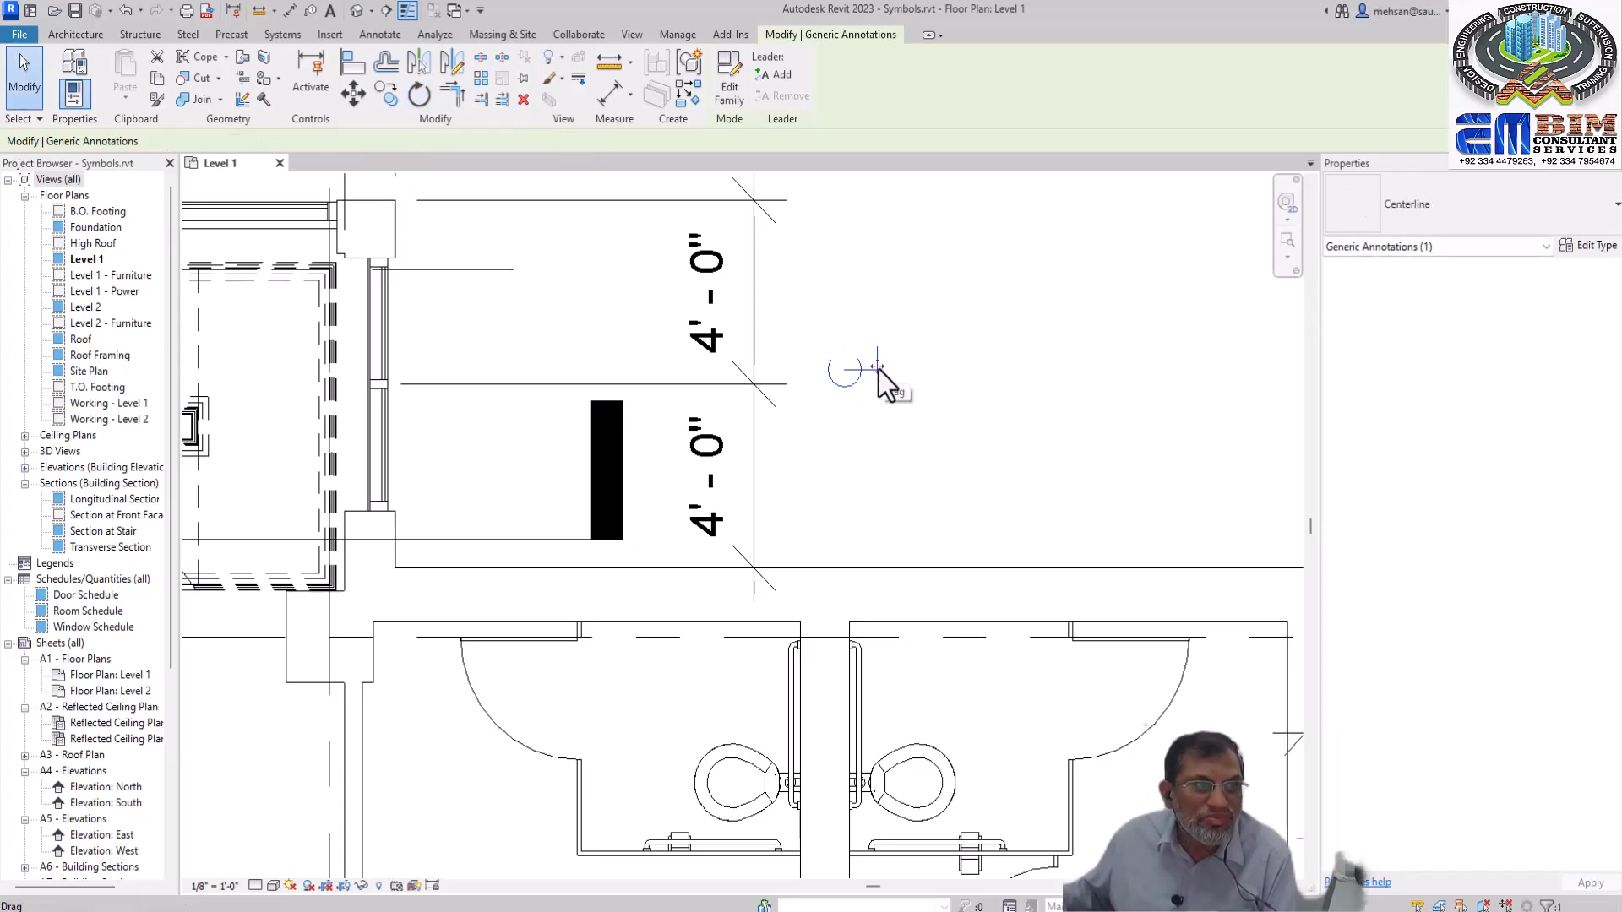
pyautogui.moveTo(877, 367); pyautogui.dragTo(795, 387)
pyautogui.click(806, 422)
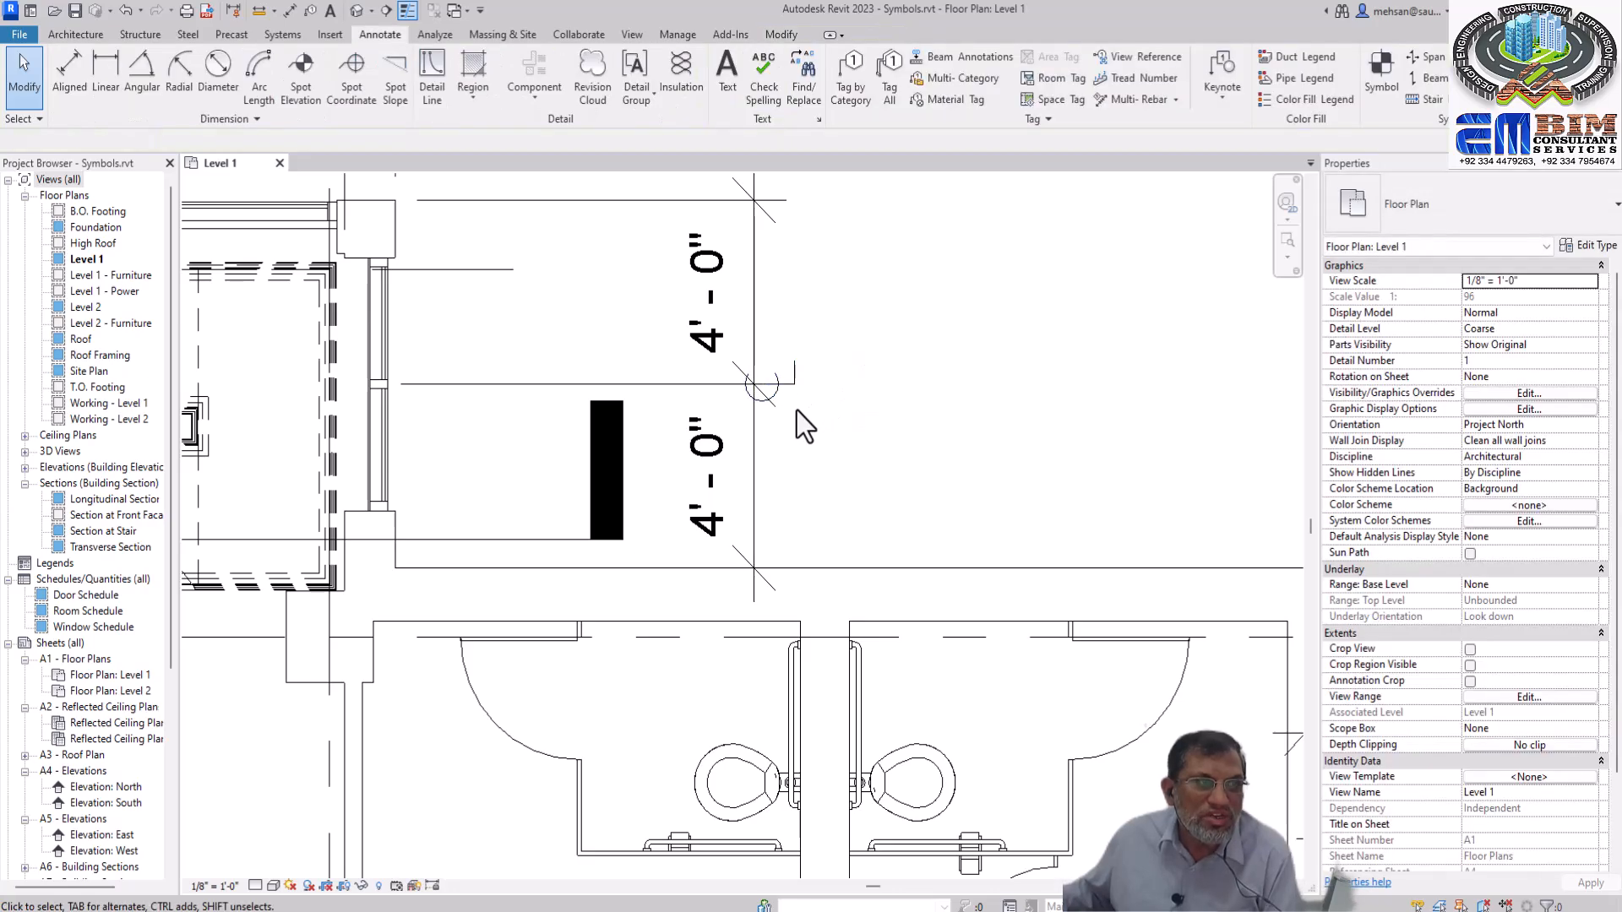
# Rotate the north arrow symbol below the building clockwise by eye about its own centre
pyautogui.scroll(-8, 833, 367)
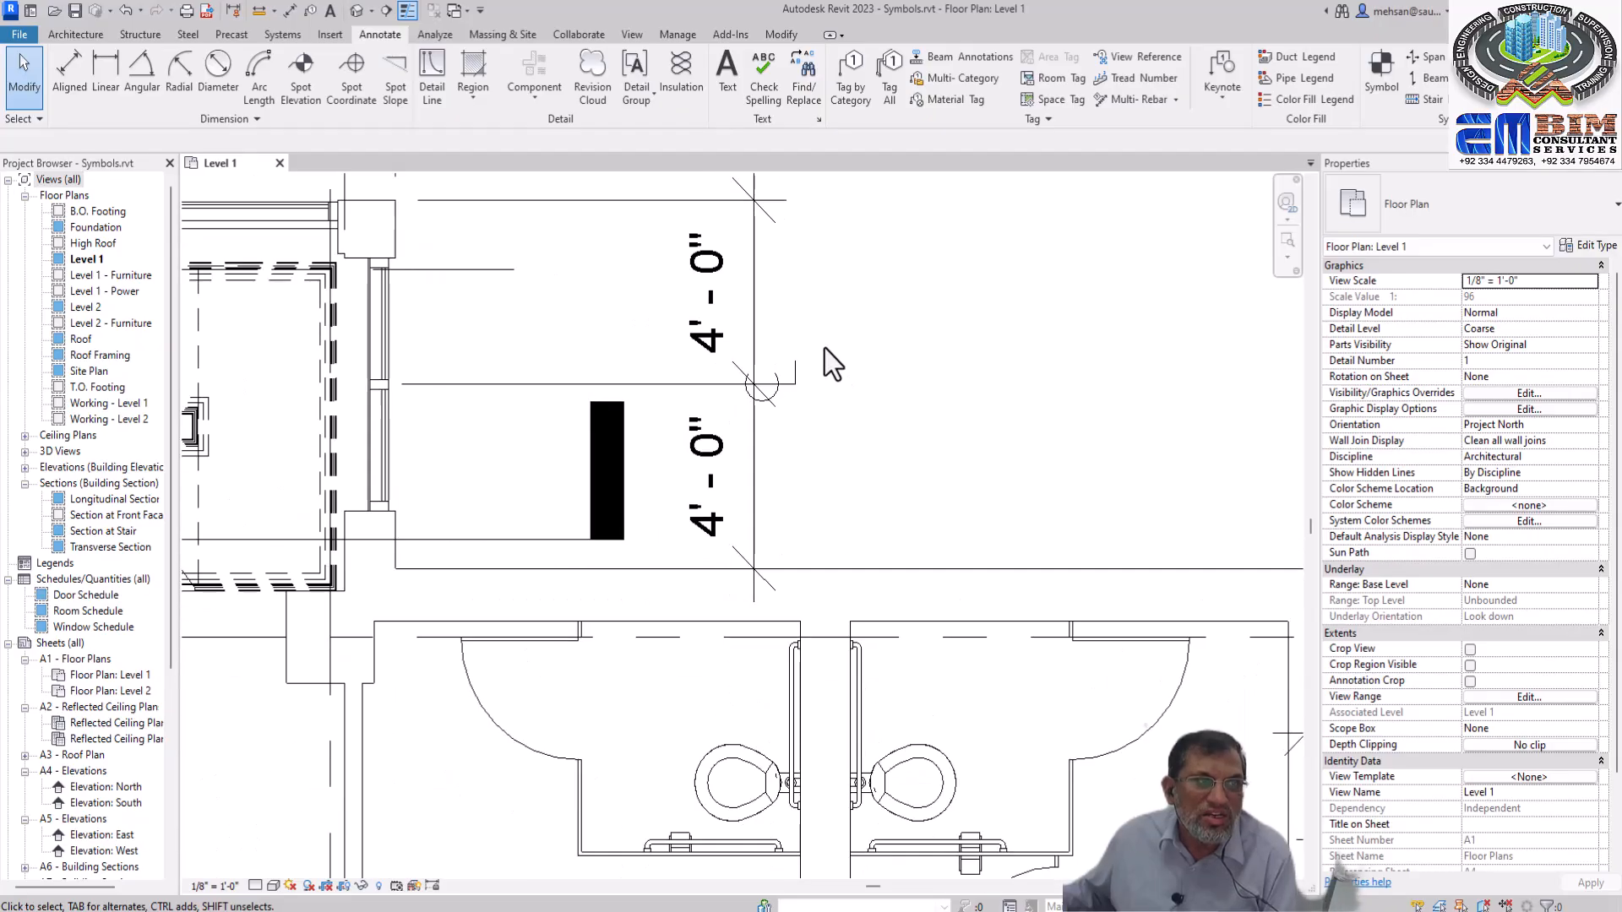
pyautogui.scroll(-5, 823, 346)
pyautogui.scroll(10, 883, 426)
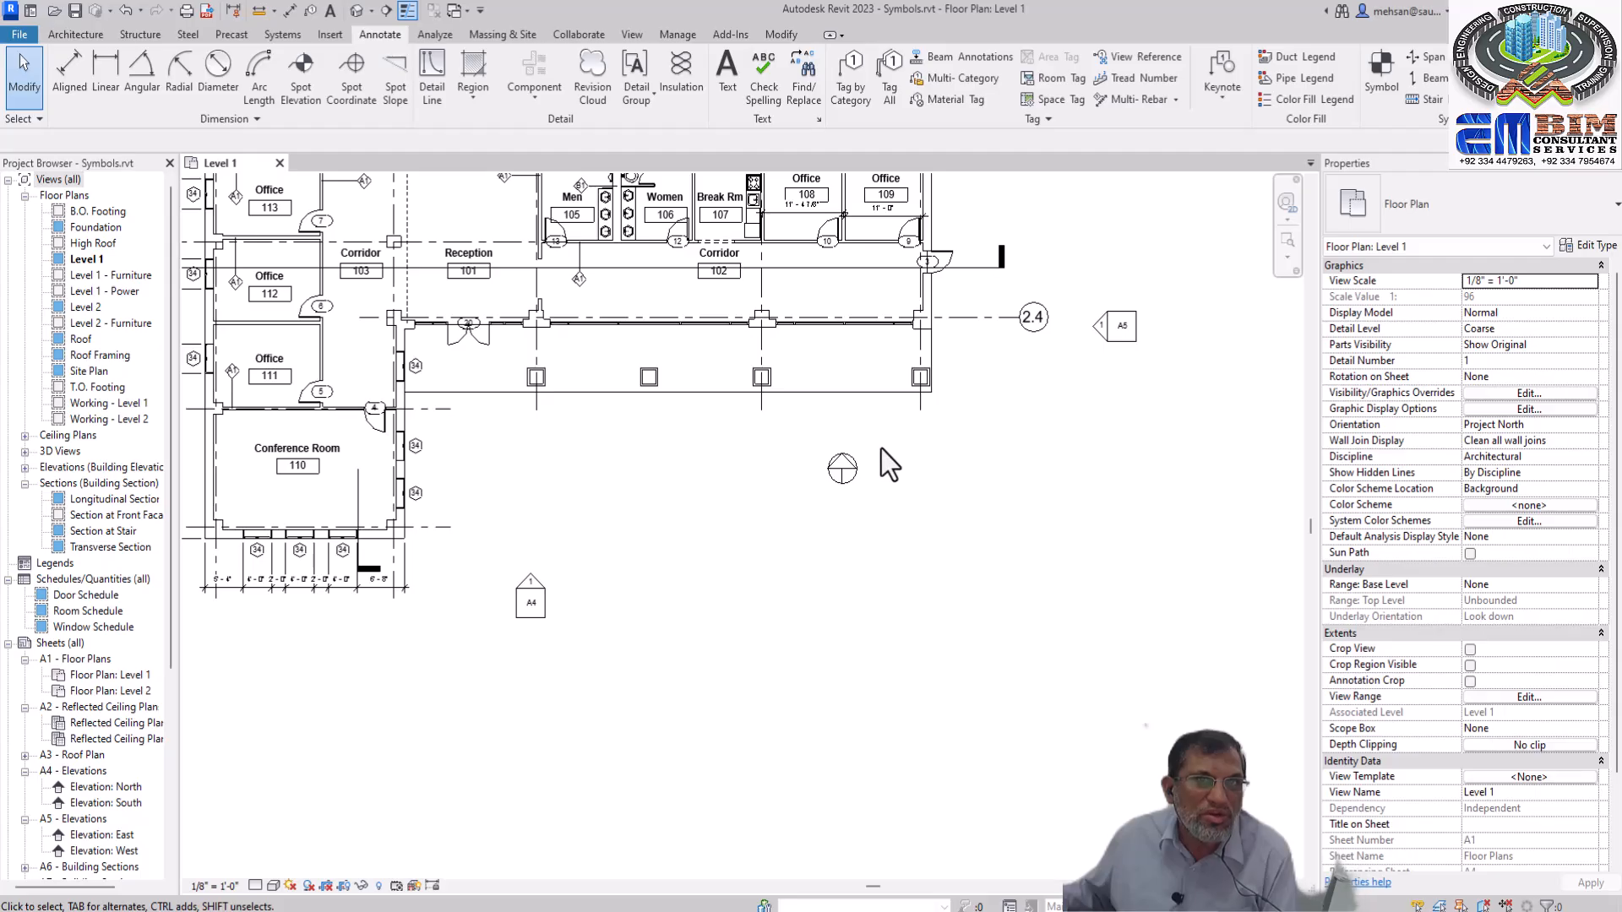
pyautogui.click(850, 470)
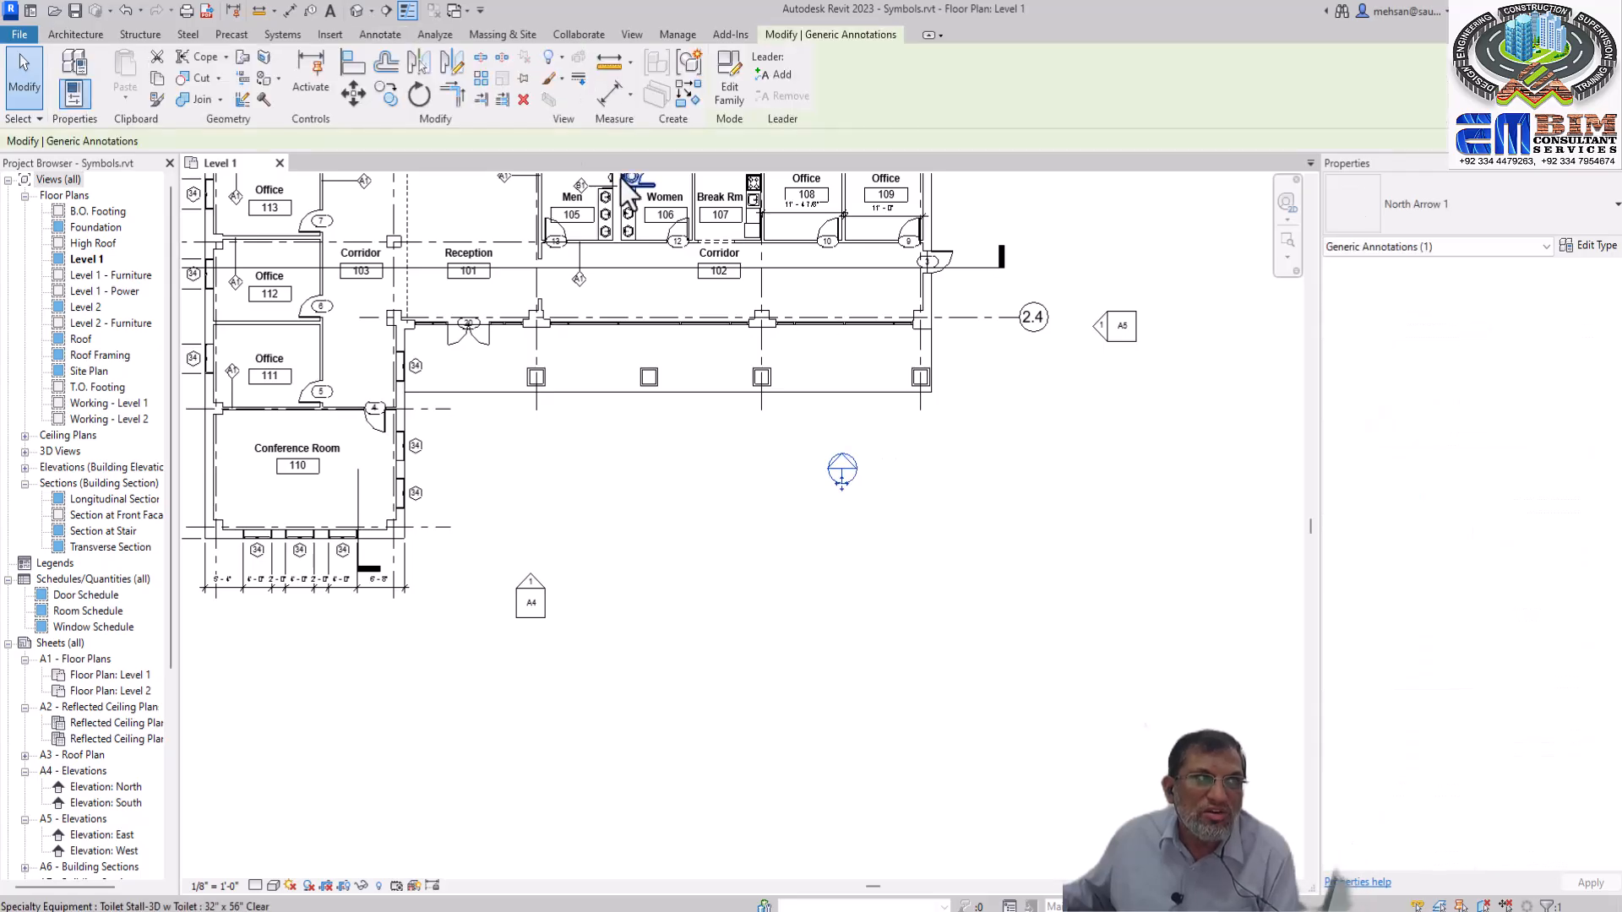
pyautogui.click(419, 95)
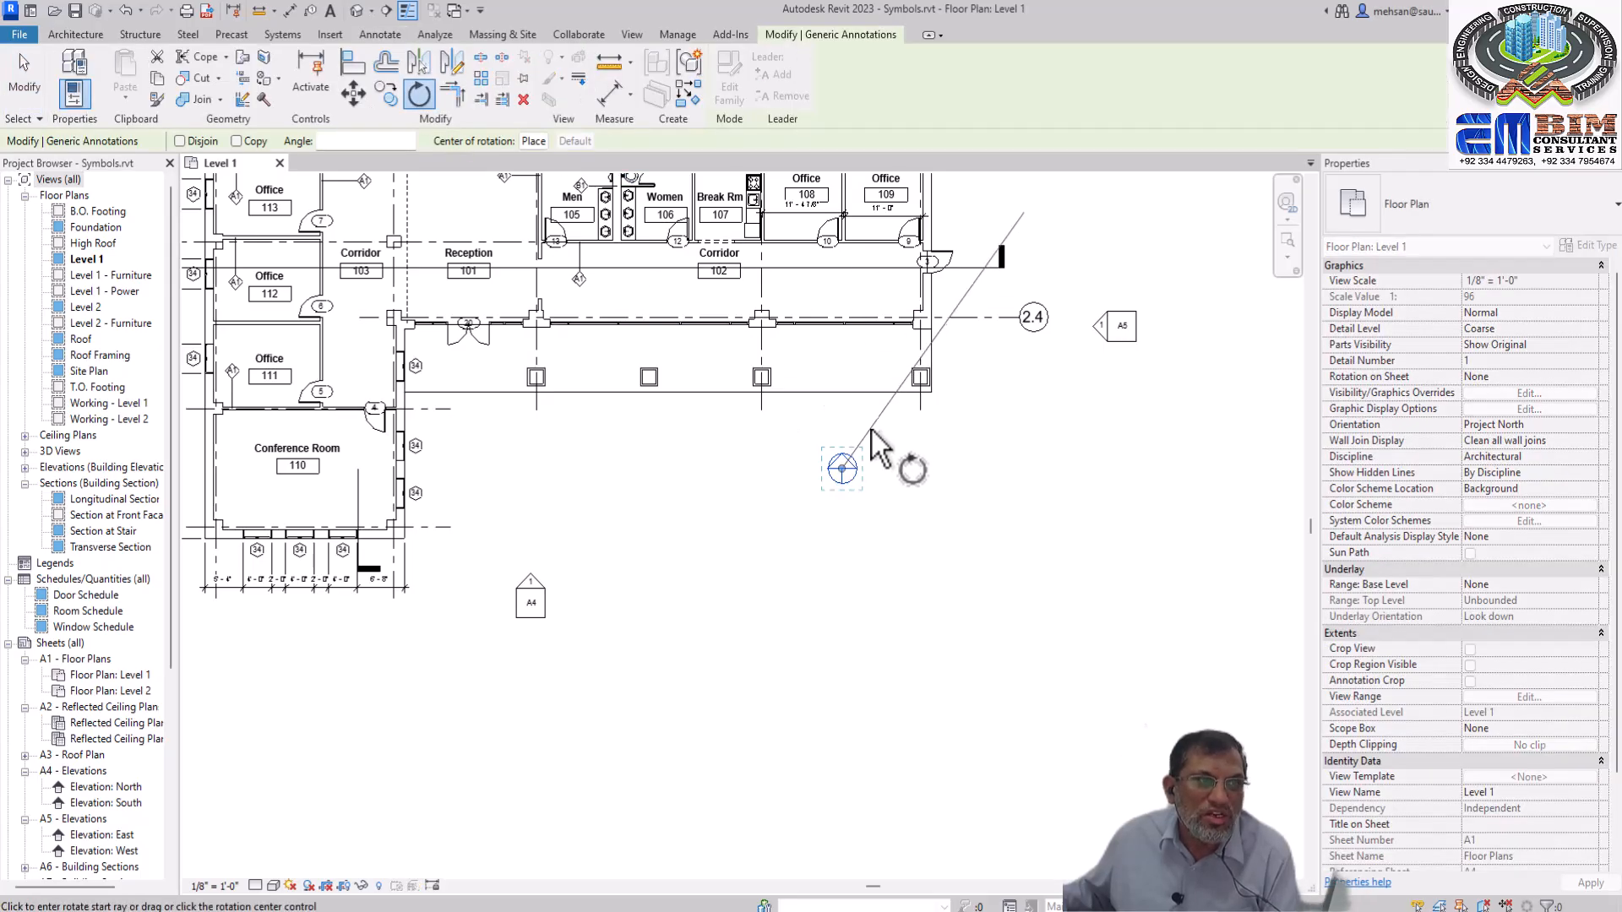
pyautogui.click(811, 436)
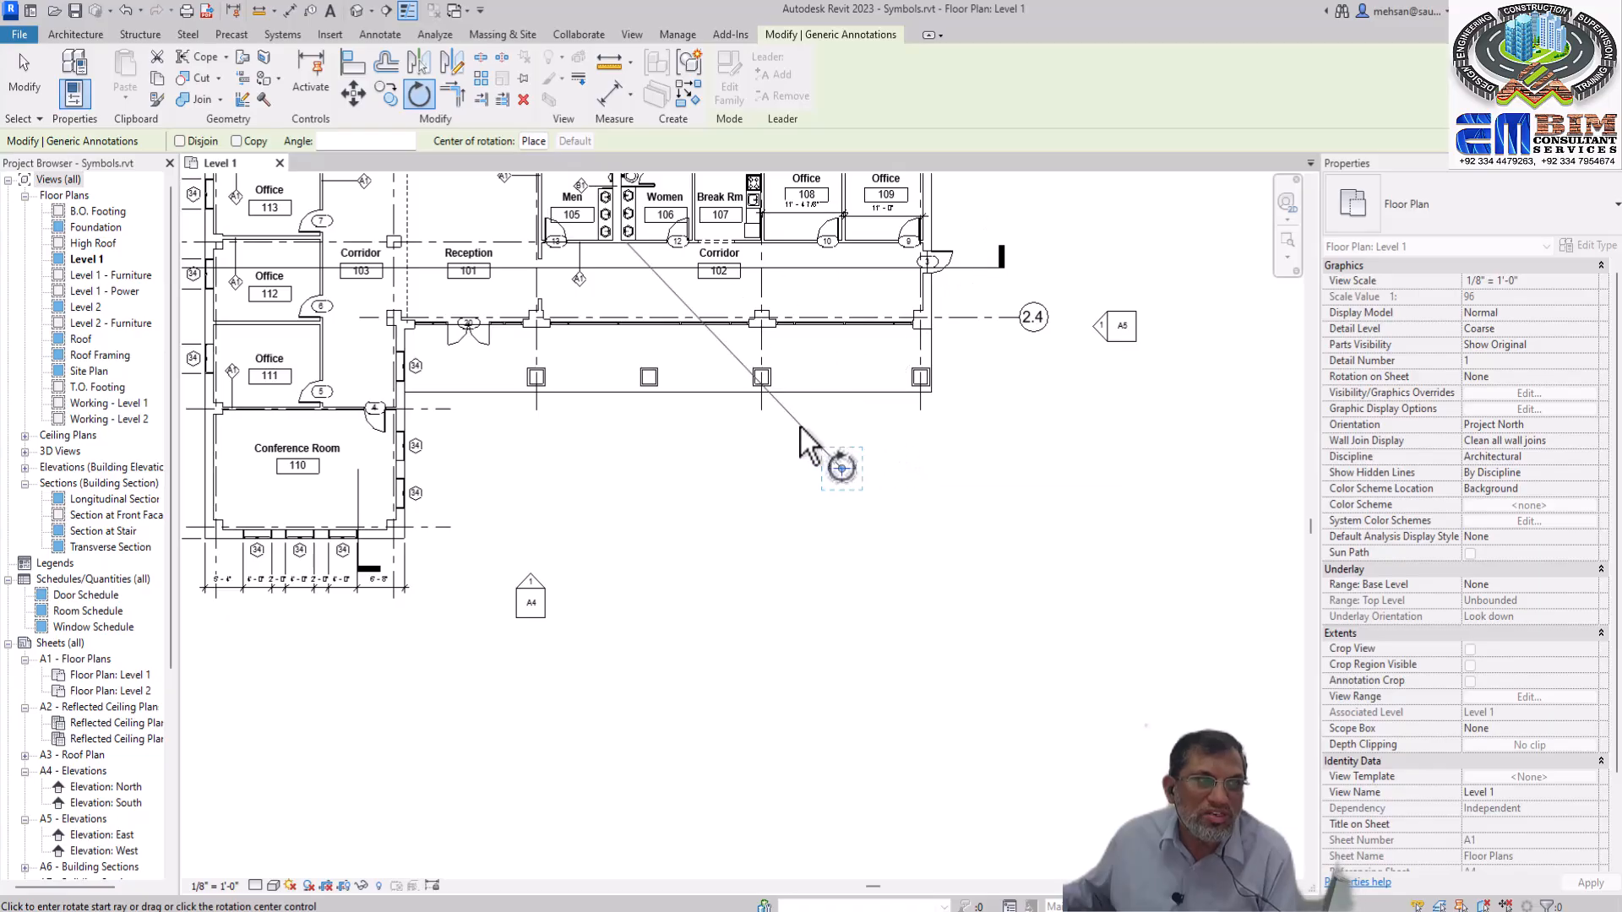
pyautogui.click(879, 422)
pyautogui.click(874, 470)
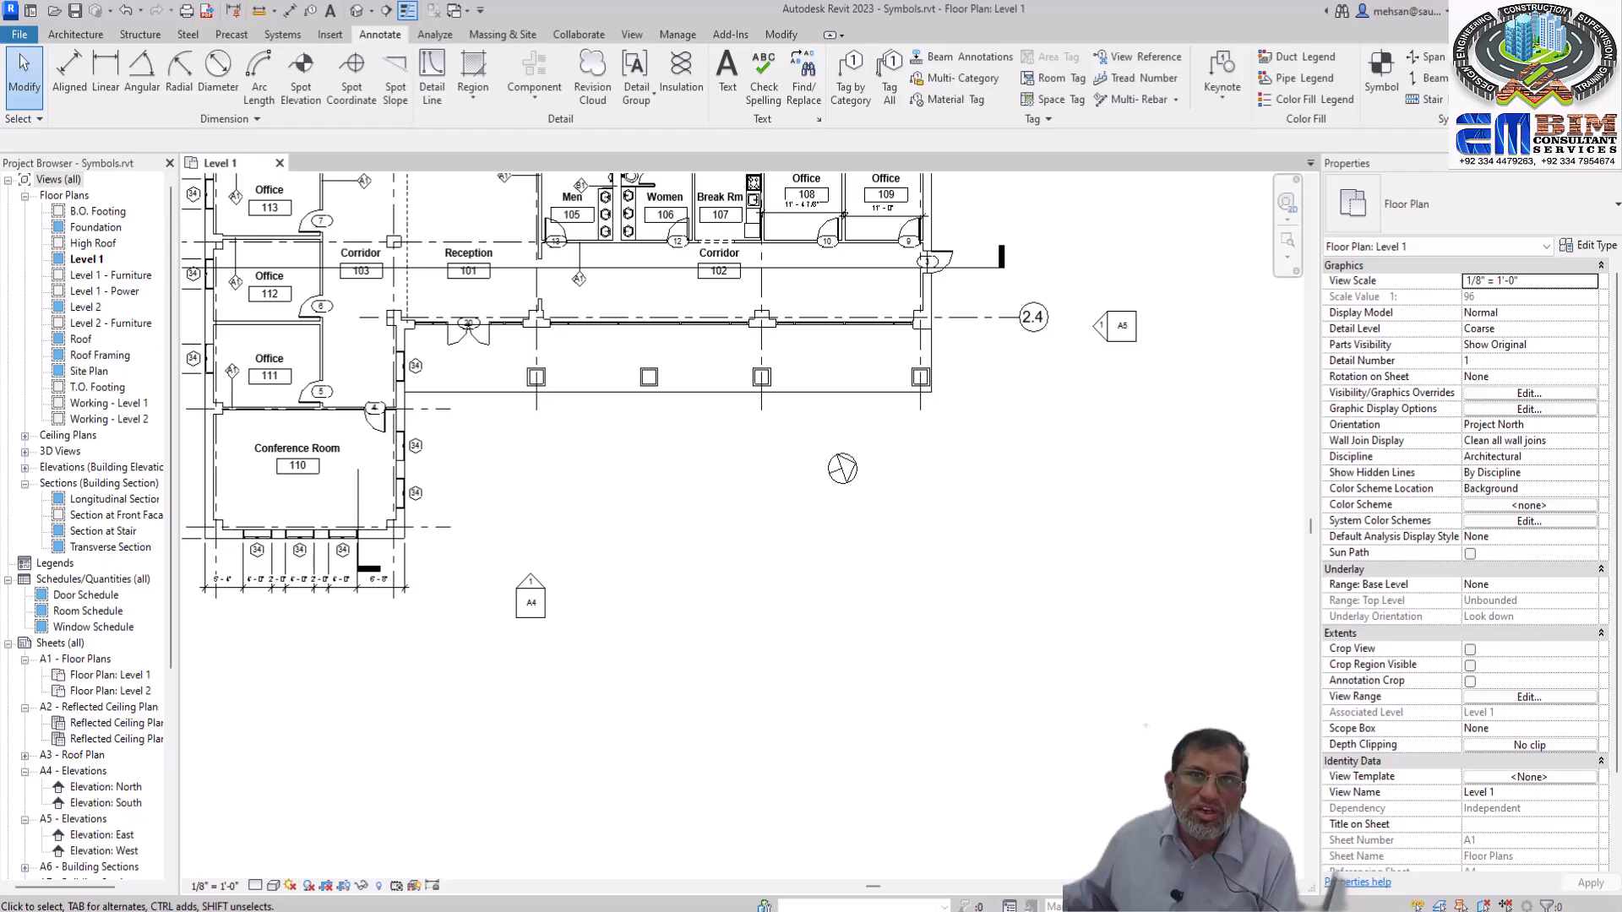
# Start placing a component and browse for a family to load in Libraries > English > Annotations on the Extreme SSD (E:) drive
pyautogui.press('c')
pyautogui.press('m')
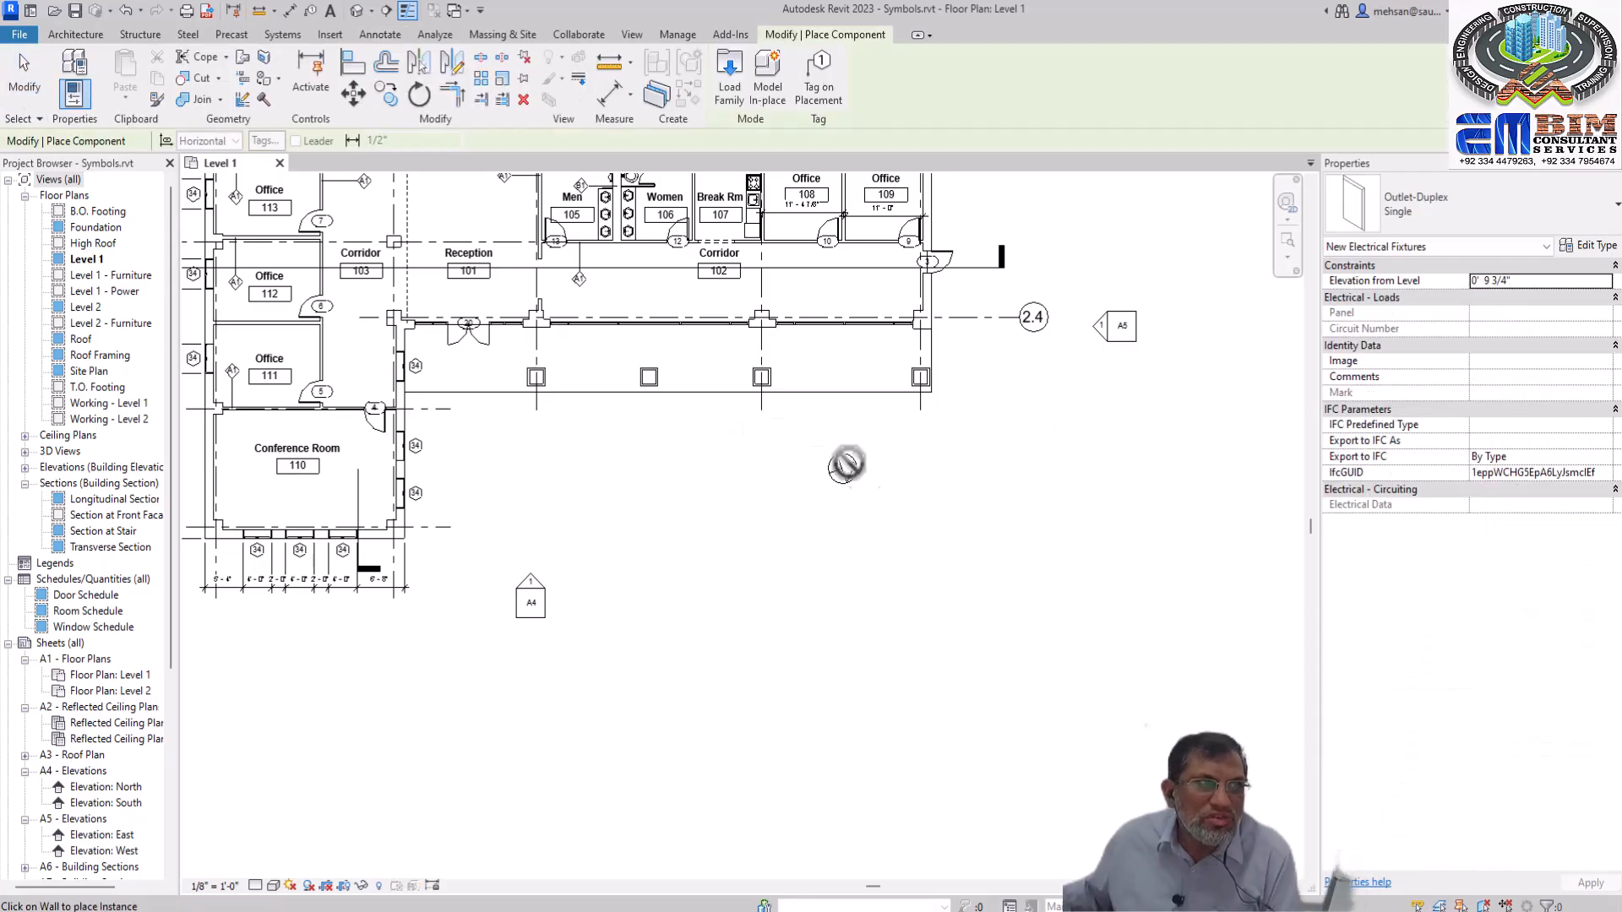
pyautogui.click(728, 93)
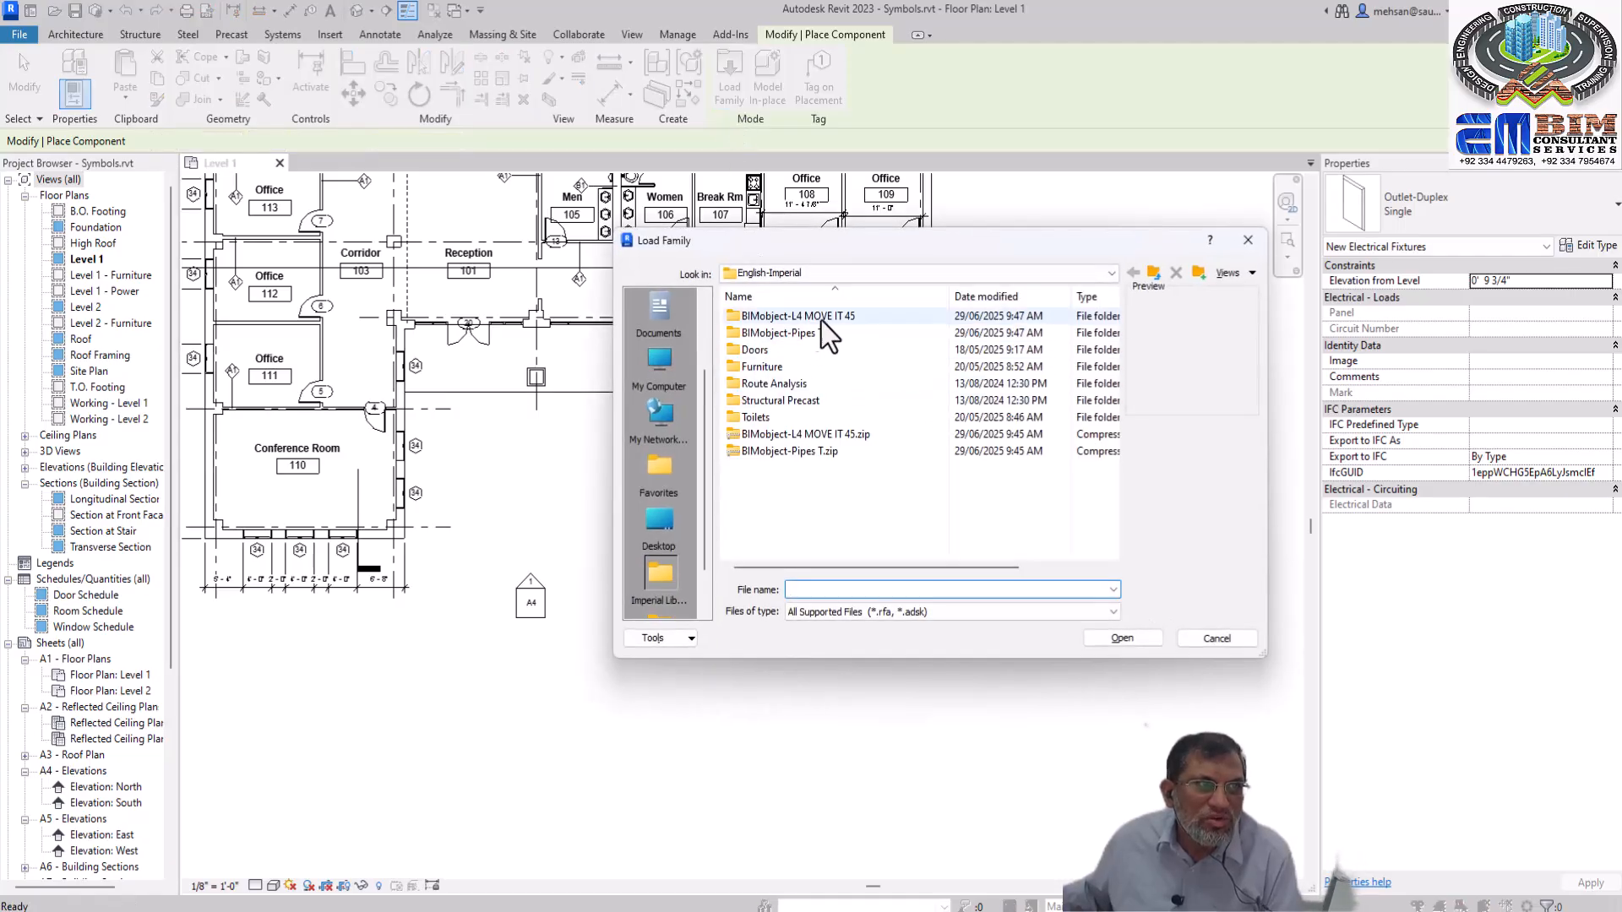
pyautogui.click(1112, 273)
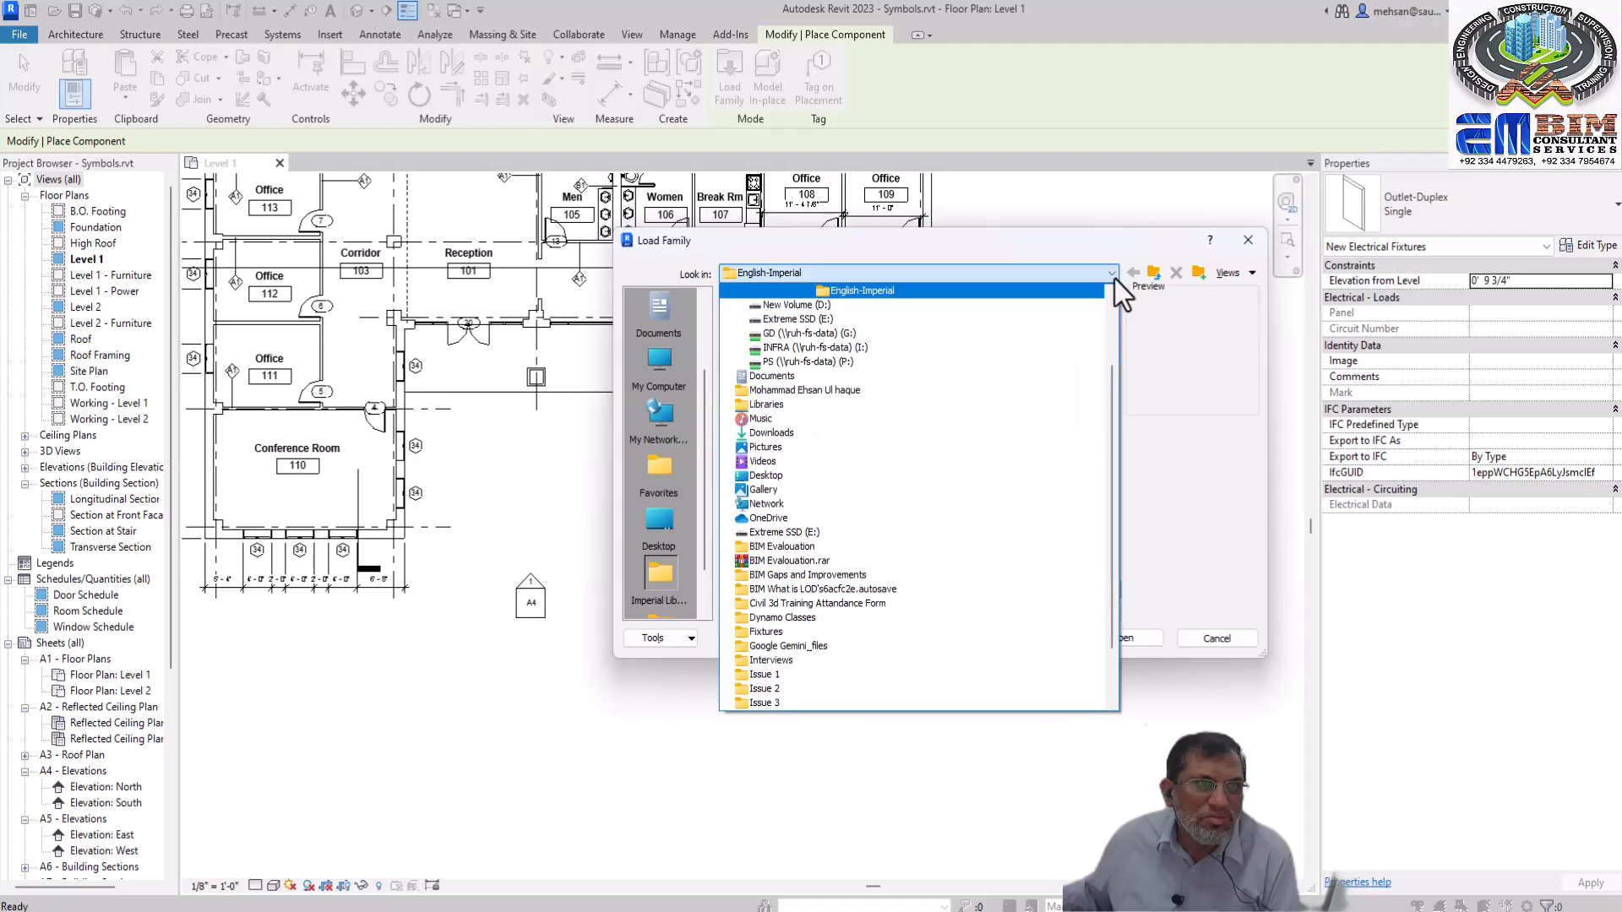
pyautogui.click(794, 321)
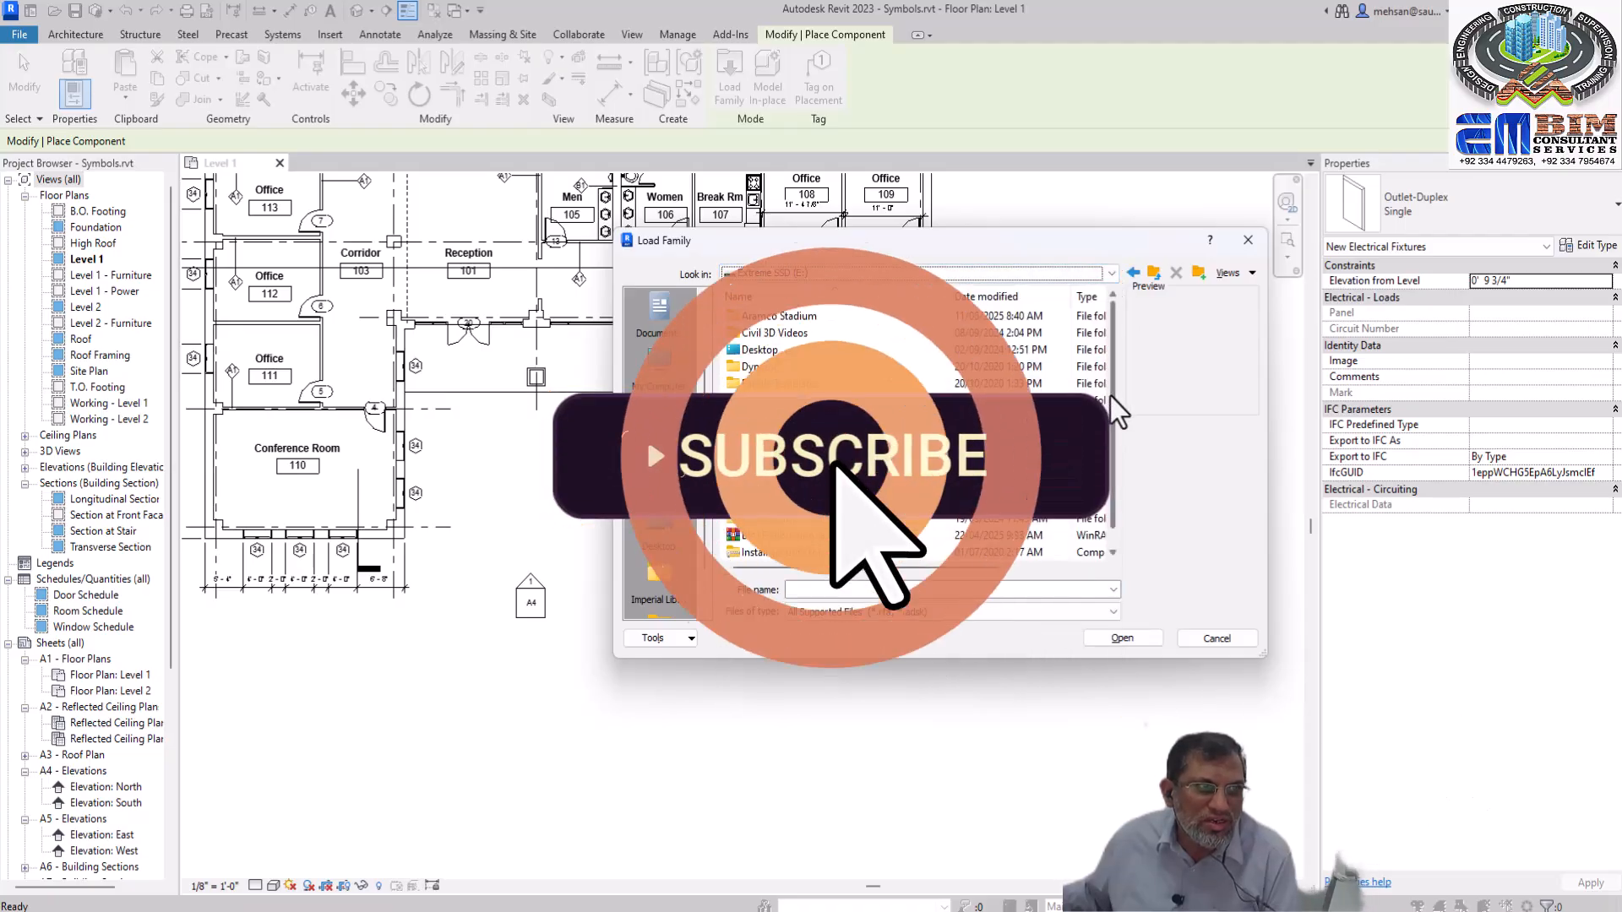
pyautogui.scroll(-1, 1108, 427)
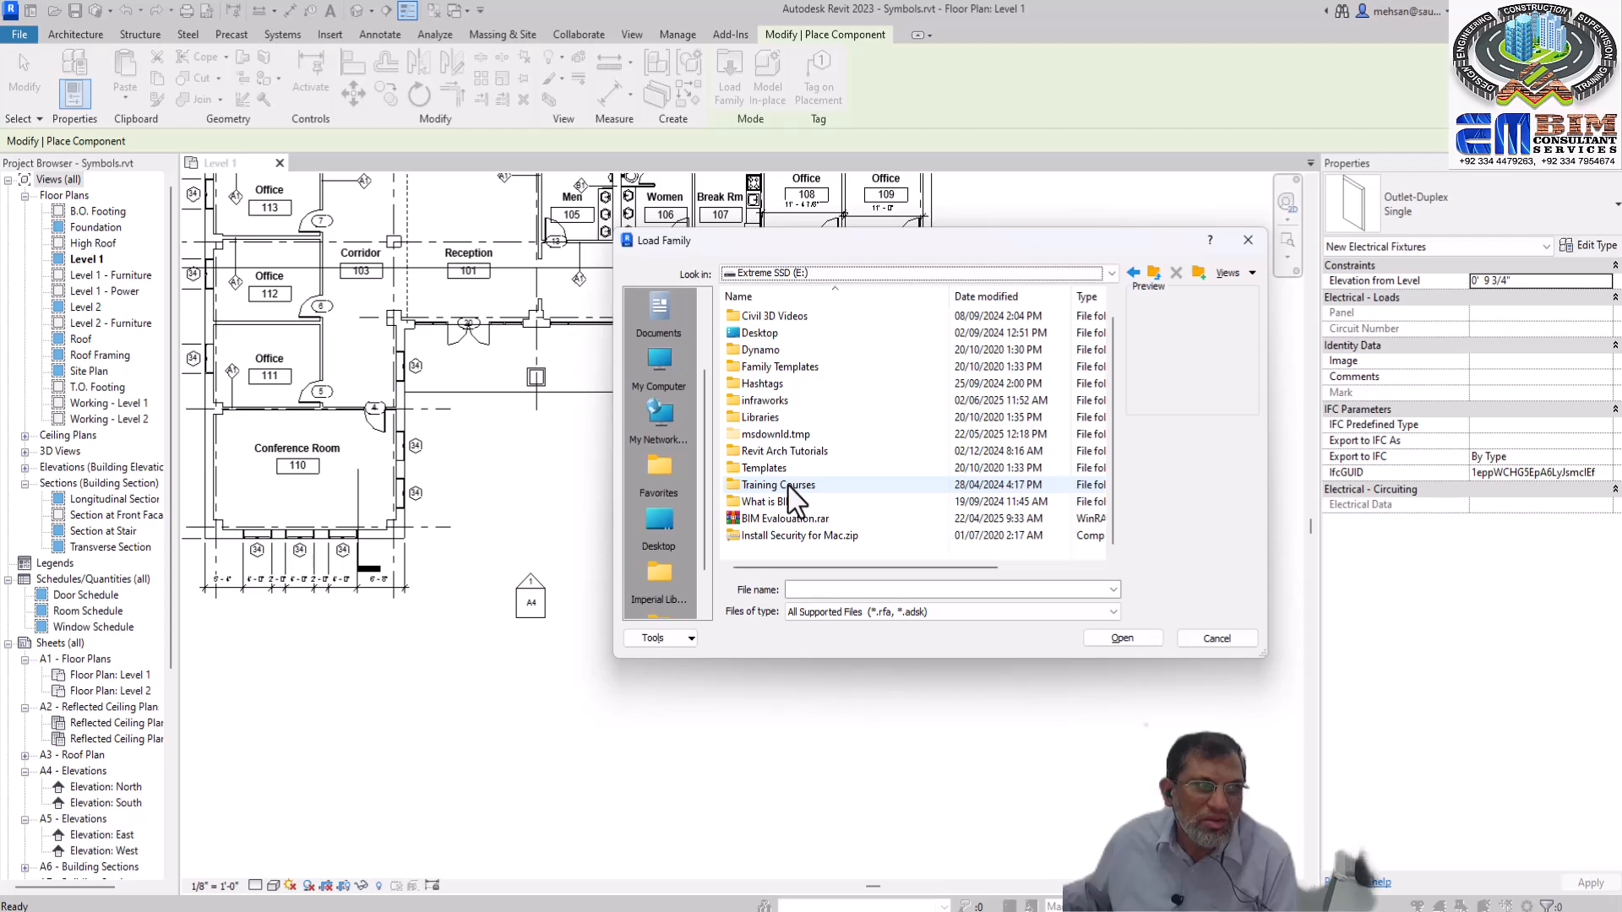
pyautogui.doubleClick(766, 422)
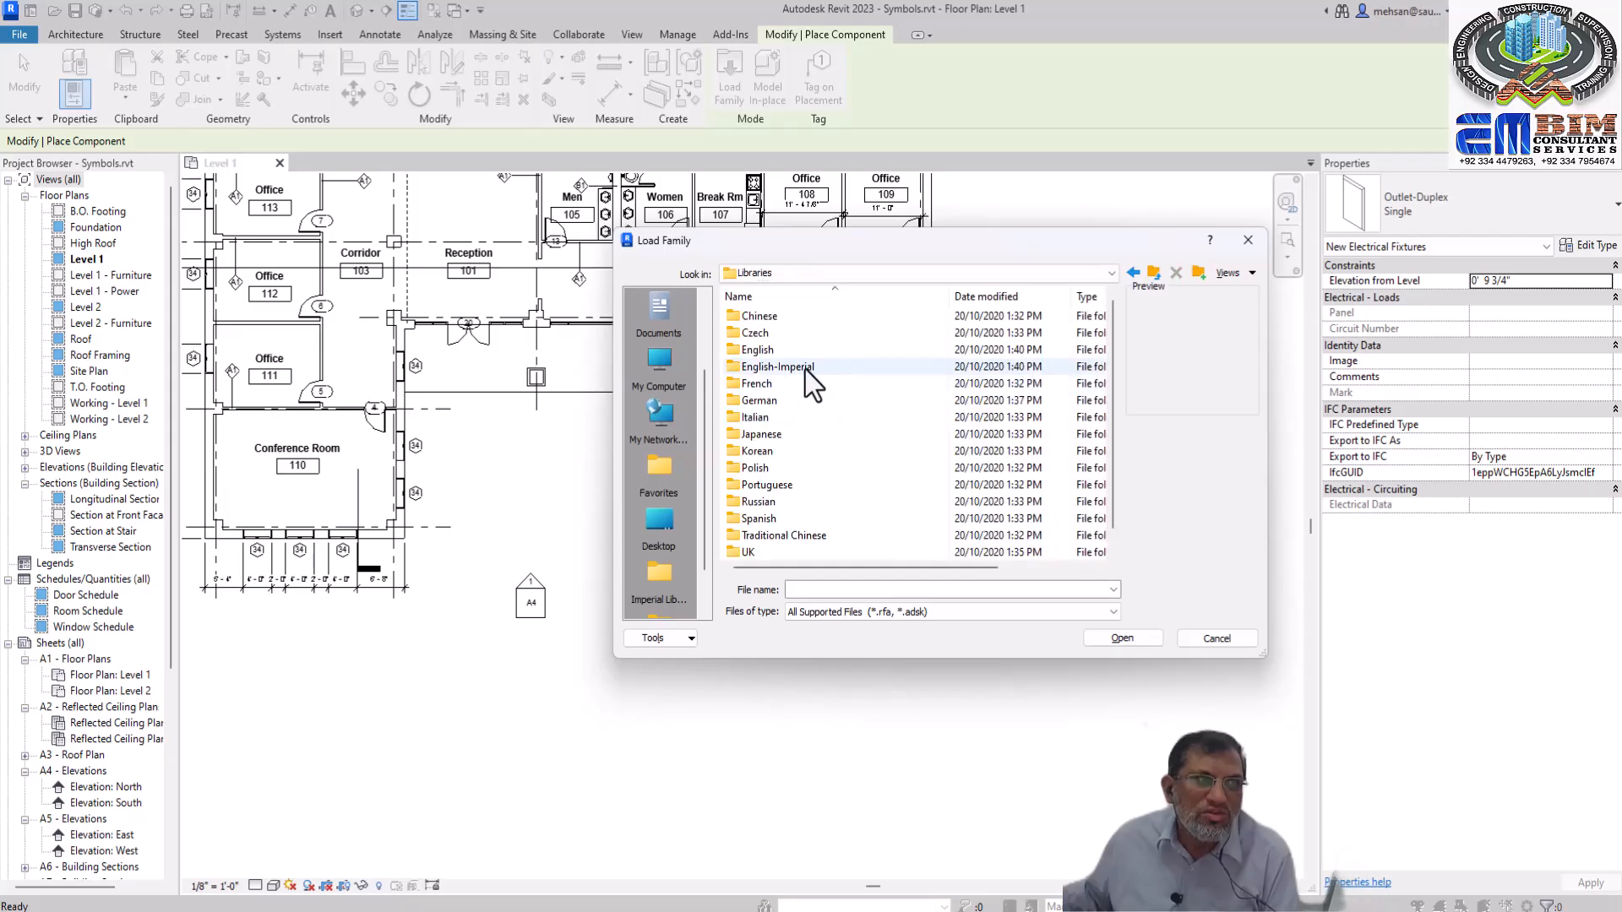
pyautogui.doubleClick(754, 351)
pyautogui.moveTo(1112, 375)
pyautogui.mouseDown()
pyautogui.moveTo(1098, 532)
pyautogui.moveTo(1077, 331)
pyautogui.mouseUp()
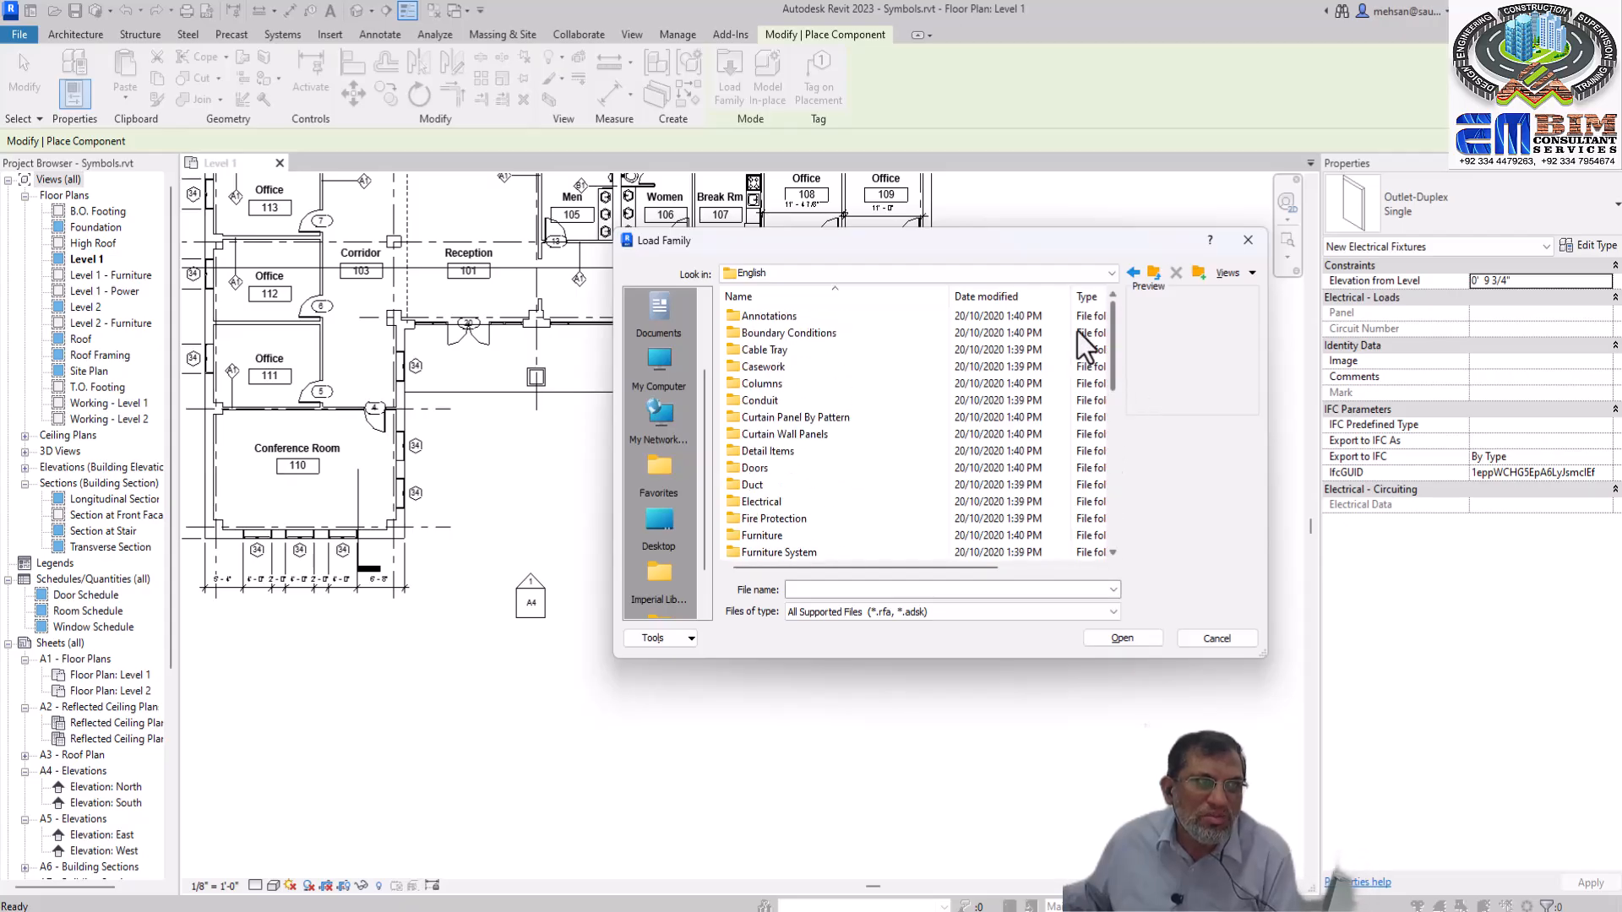
pyautogui.doubleClick(786, 316)
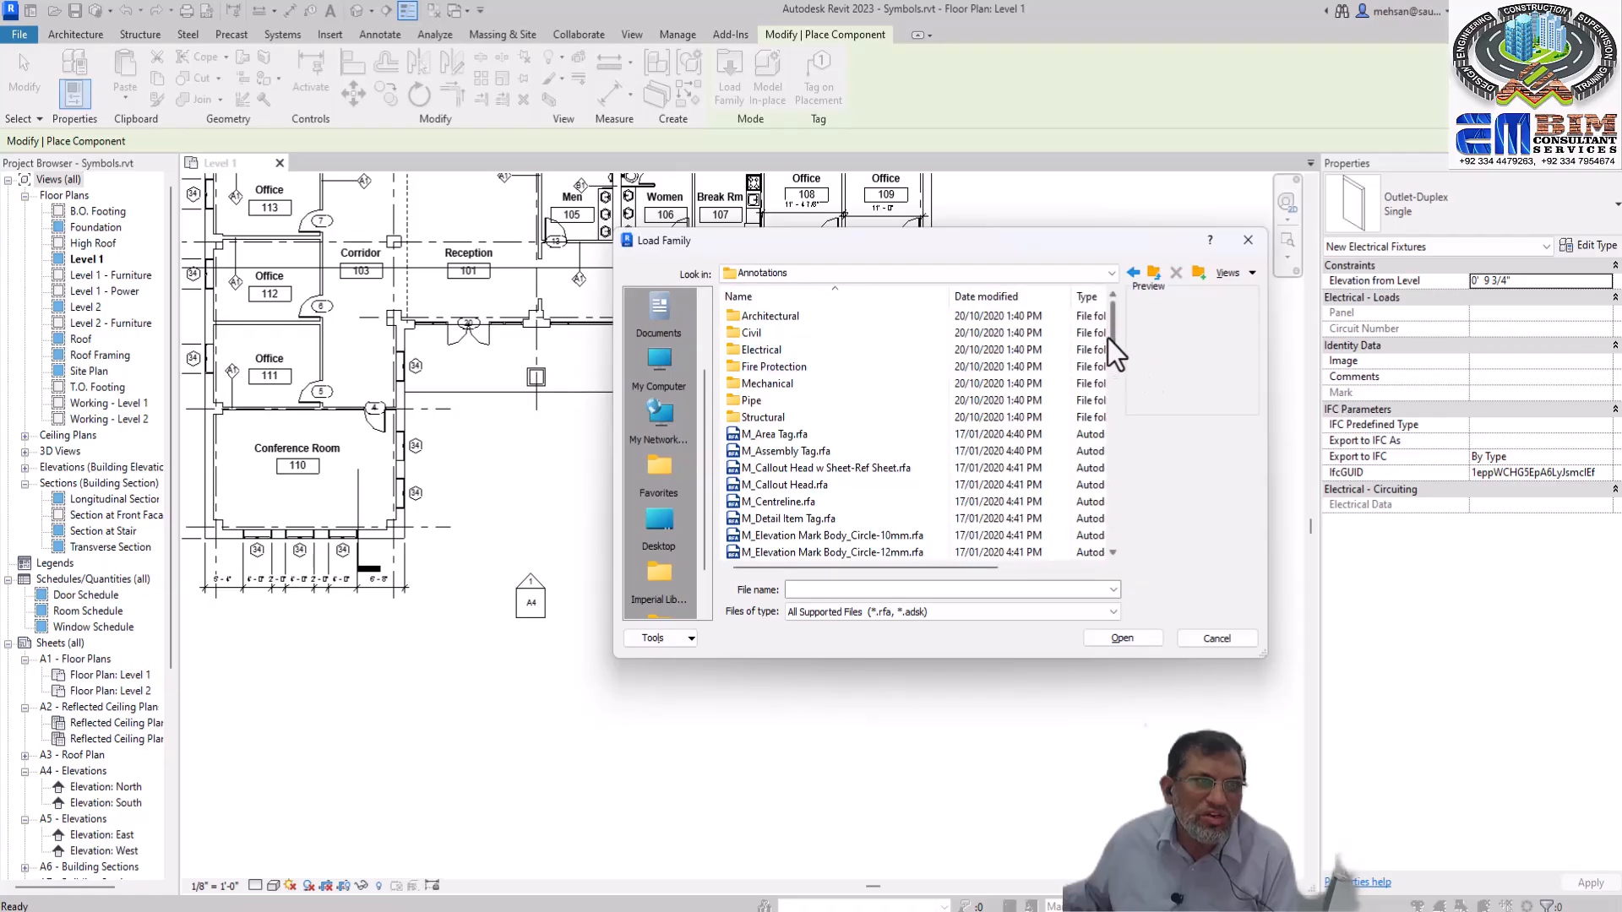
# Load the M_Graphic Scale 1 - 100.rfa family through component placement and leave the family browser without choosing another file
pyautogui.moveTo(1109, 336); pyautogui.dragTo(1111, 382)
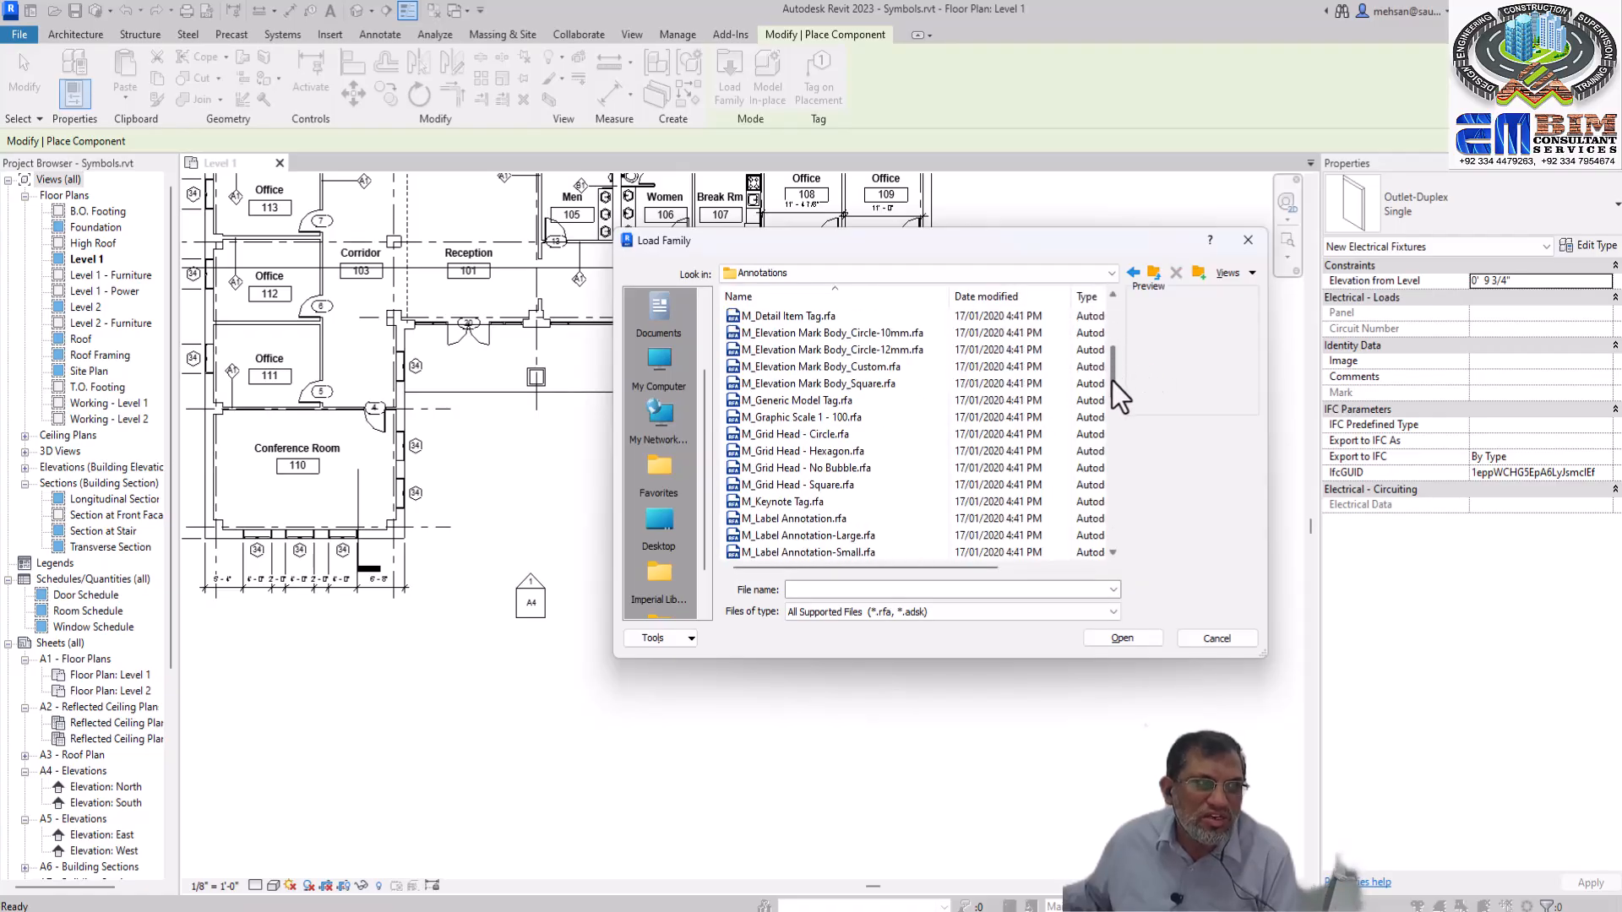
pyautogui.click(830, 419)
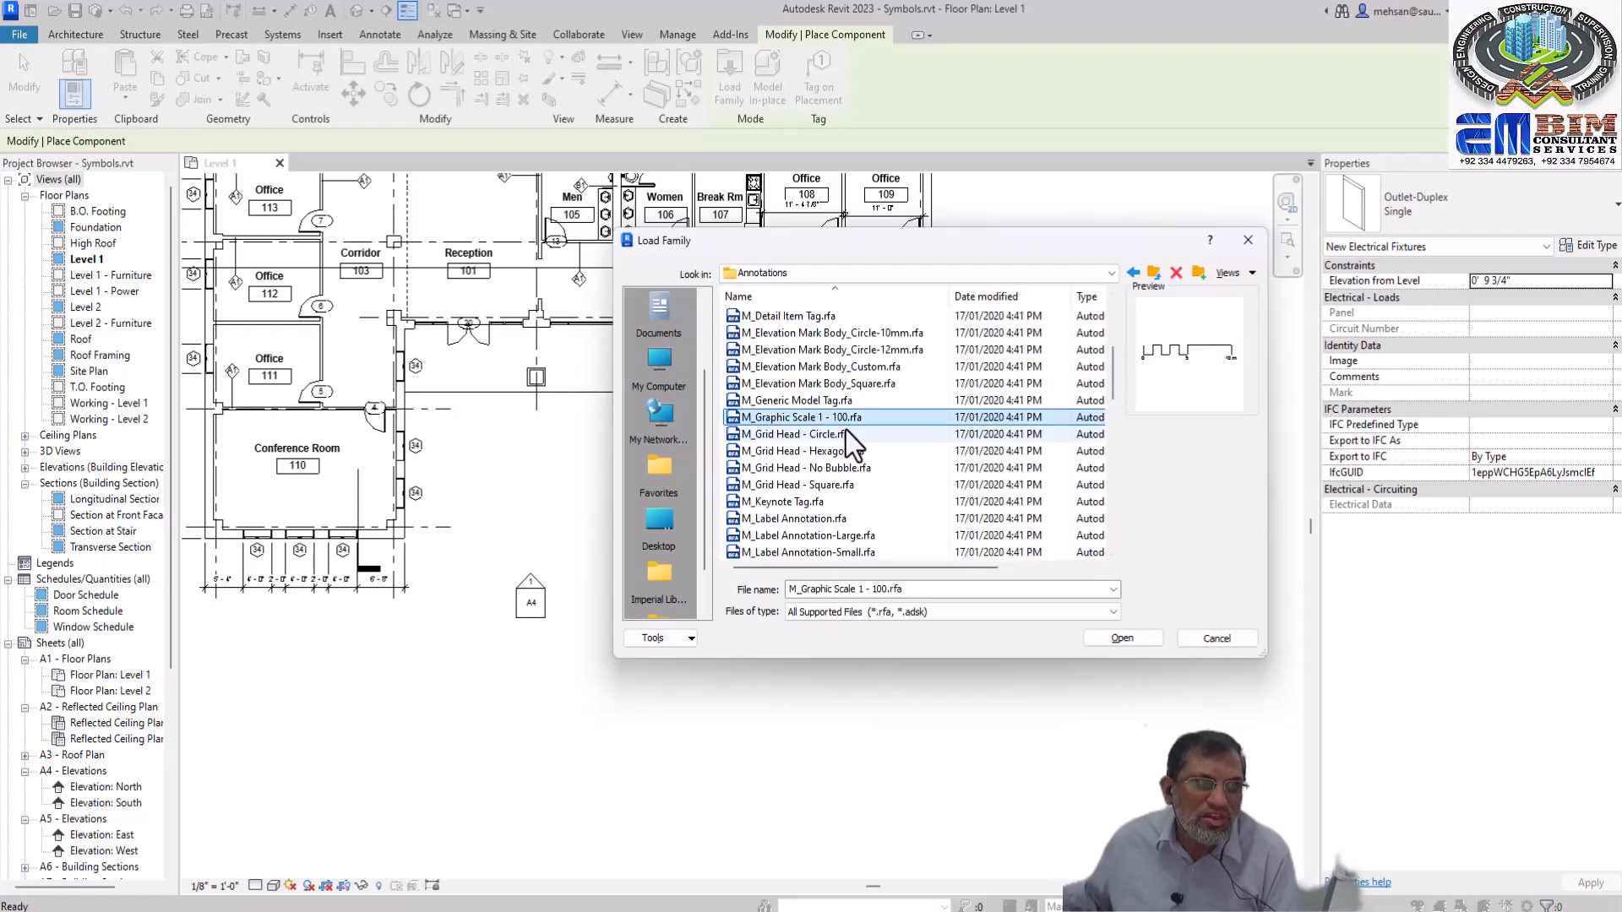
pyautogui.click(1105, 637)
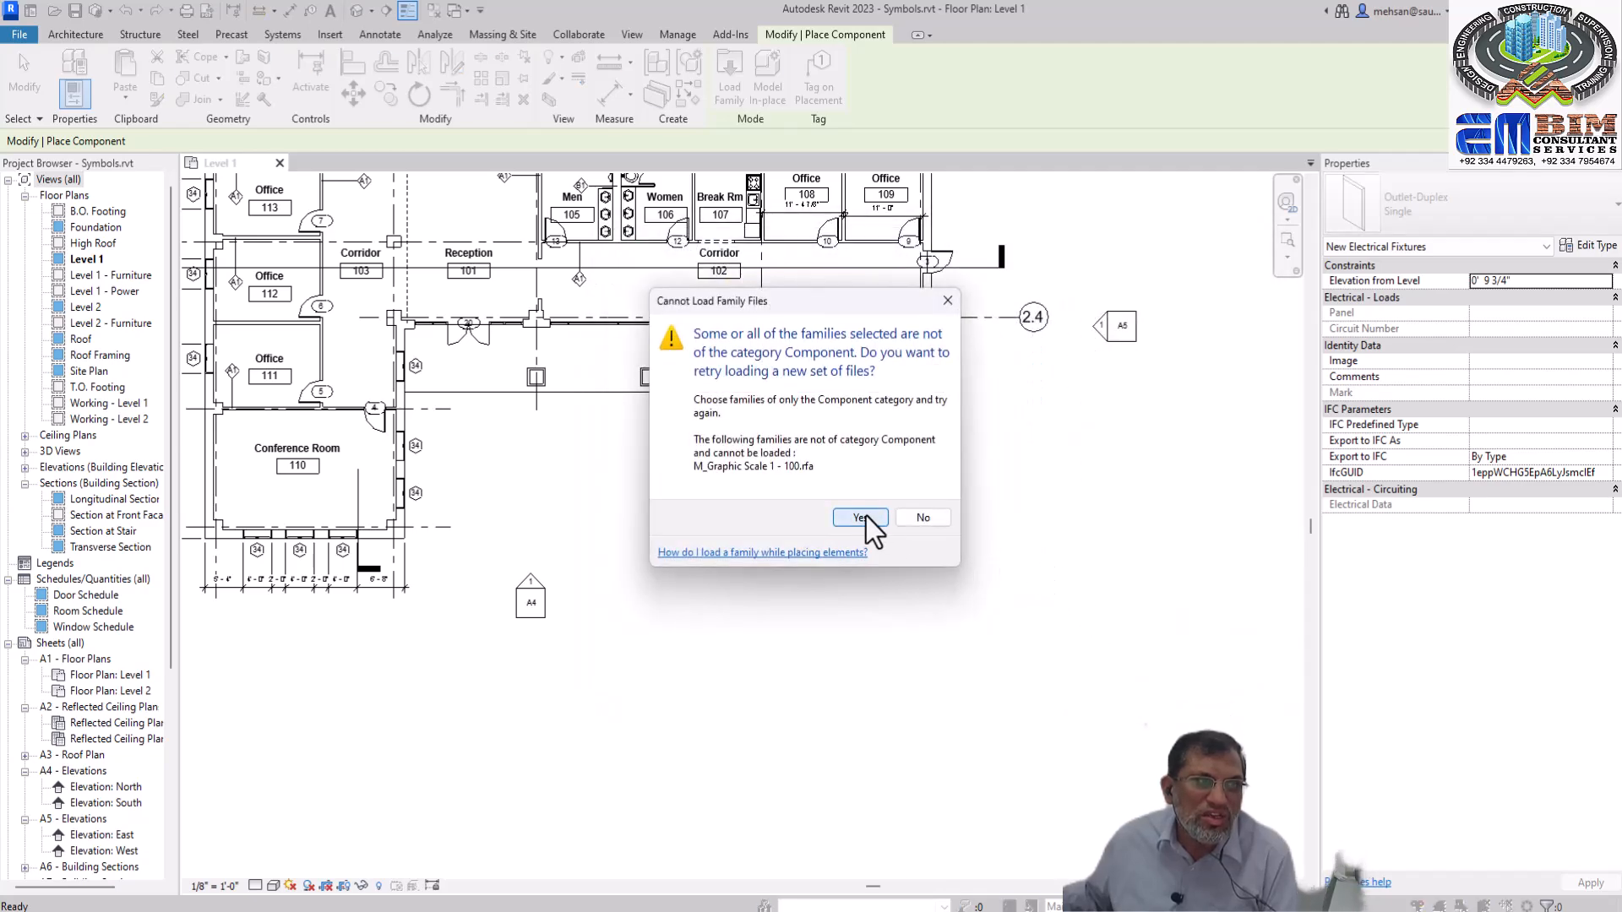
pyautogui.click(863, 516)
pyautogui.click(1193, 641)
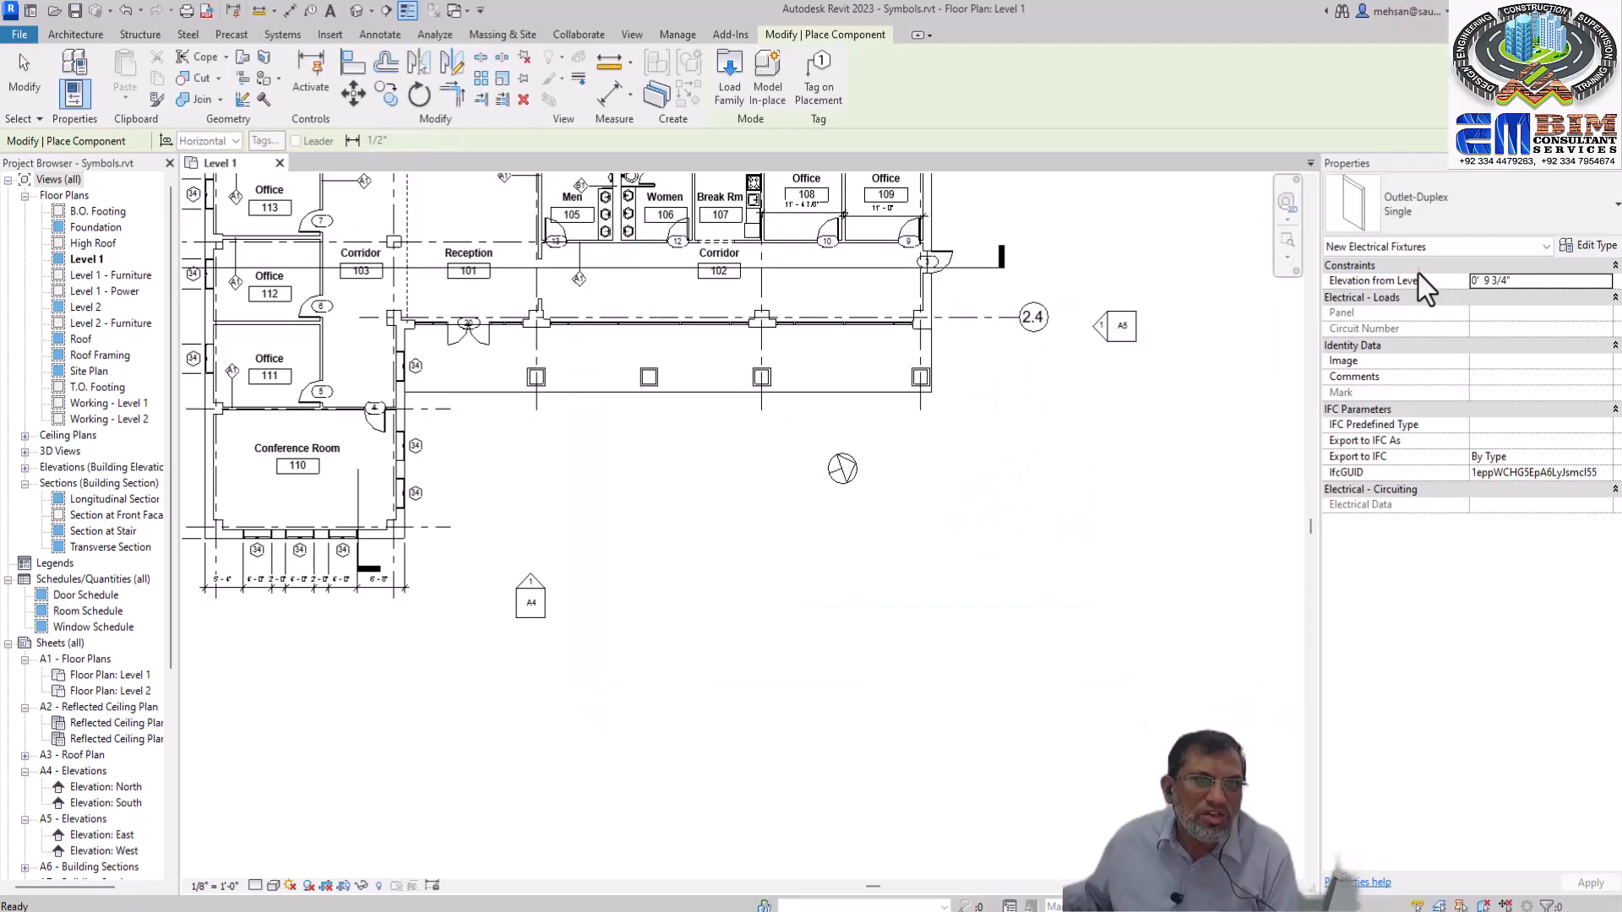
# Look through the available component types for the graphic scale and cancel the component placement
pyautogui.click(1453, 210)
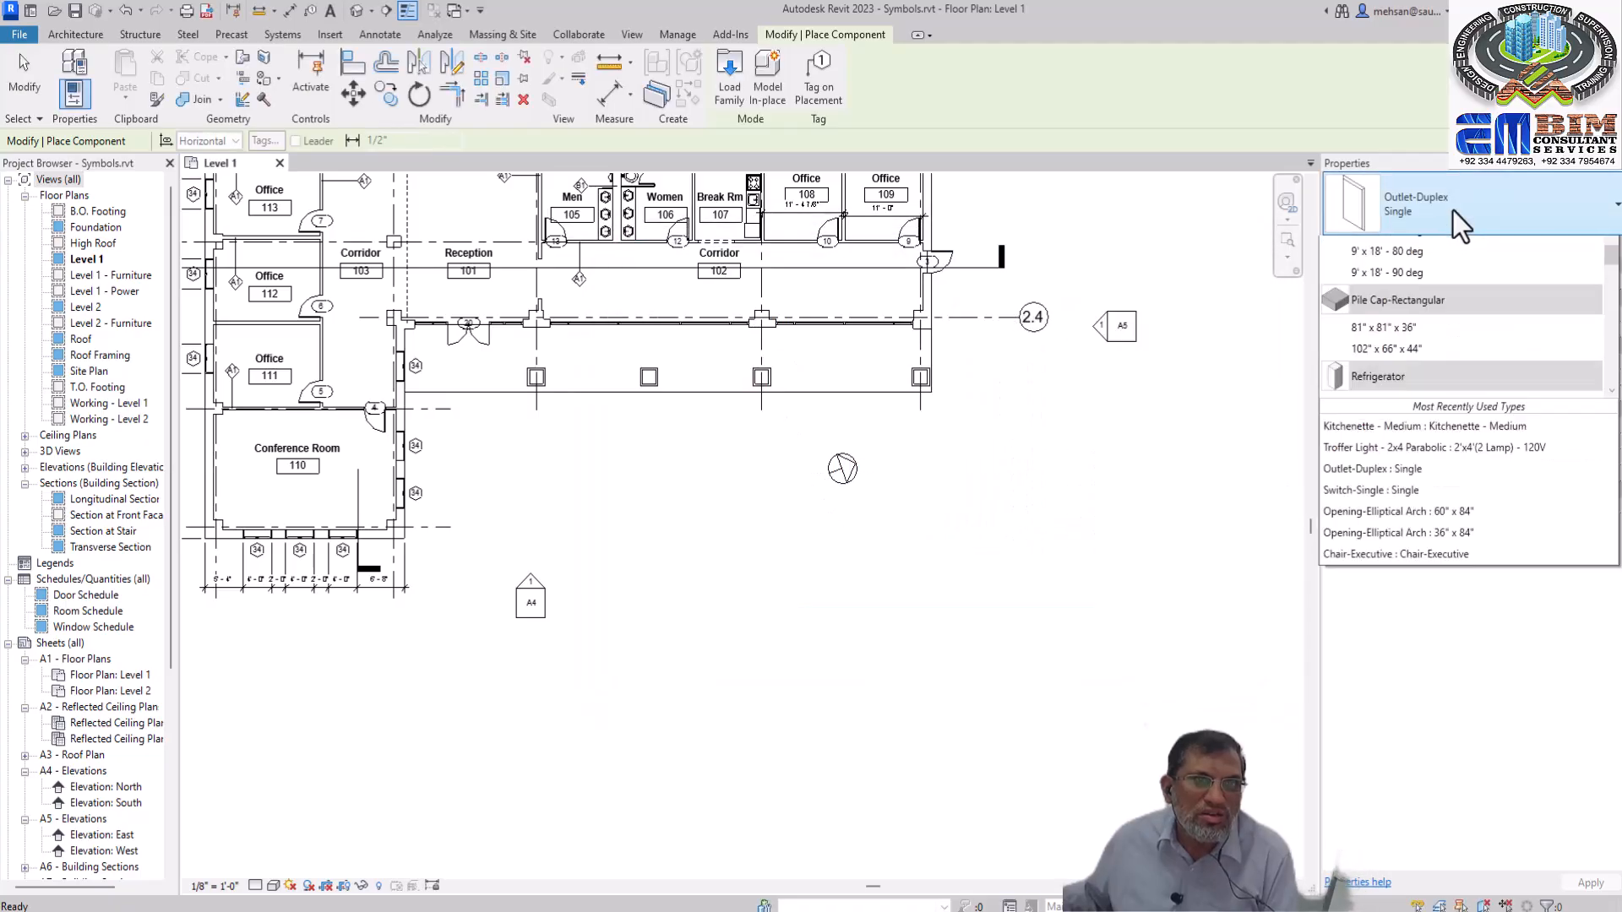
pyautogui.click(735, 88)
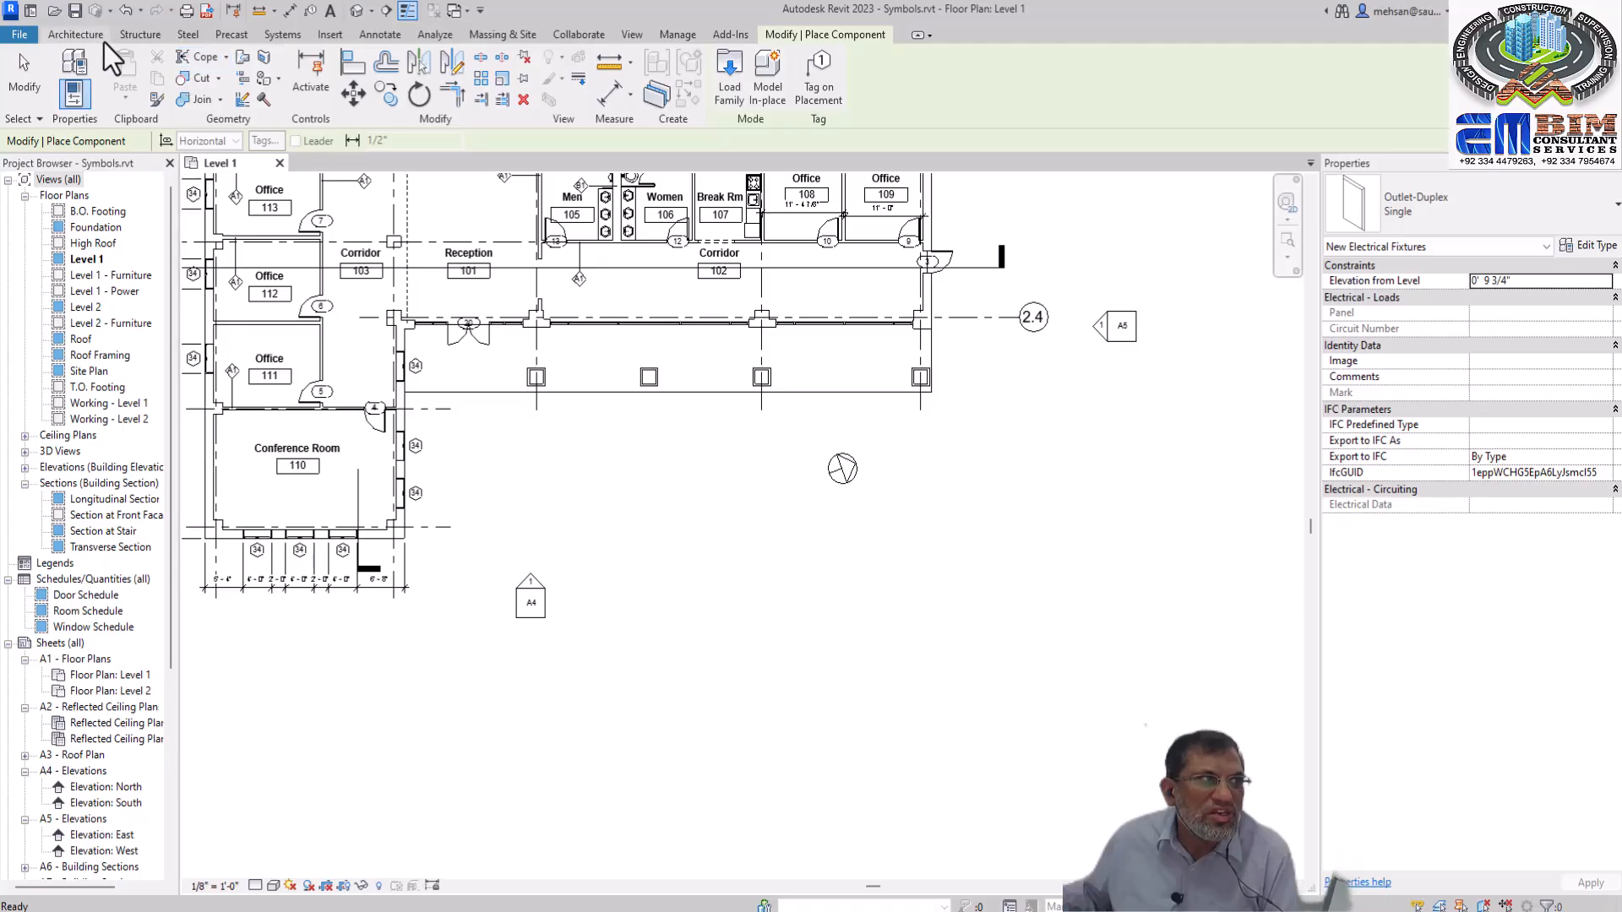
pyautogui.click(78, 35)
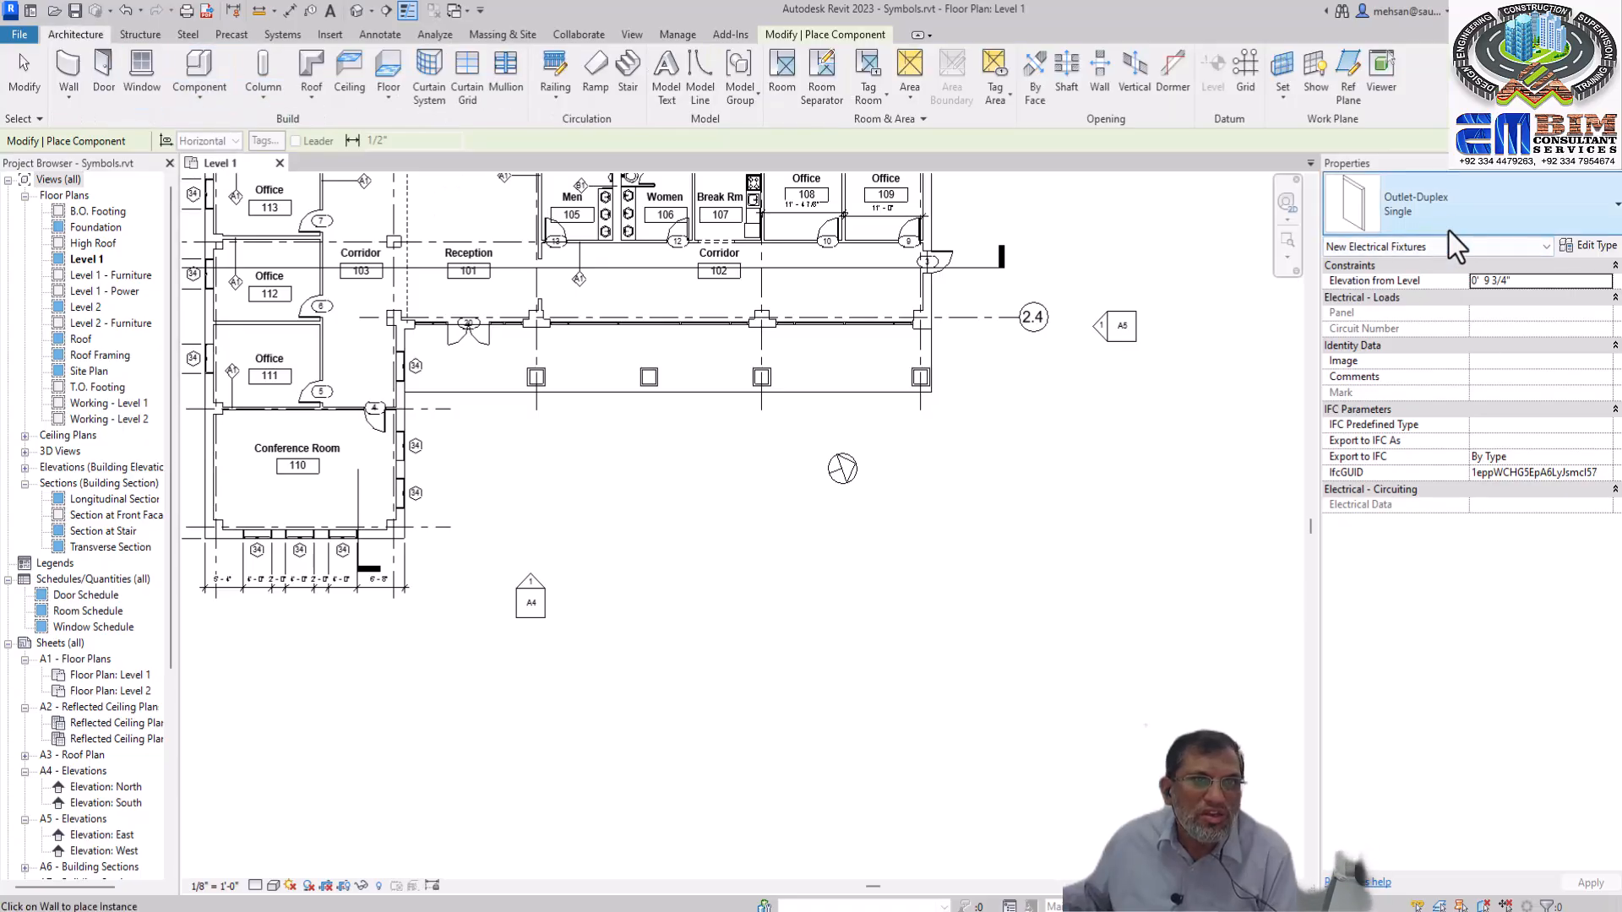
pyautogui.click(1465, 185)
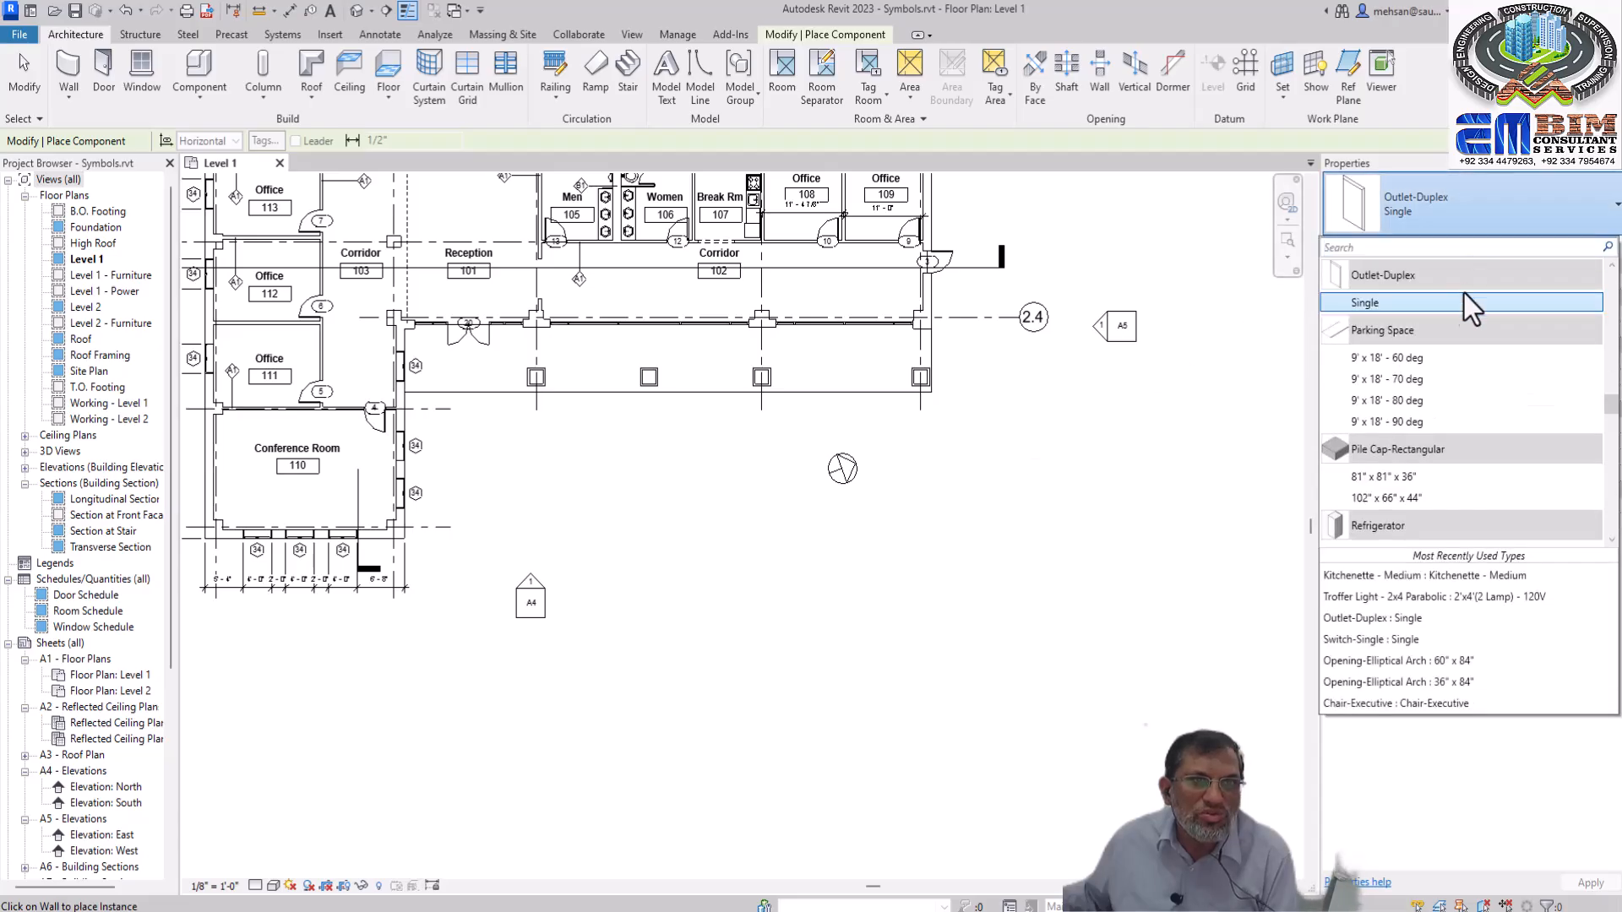
pyautogui.moveTo(1612, 420); pyautogui.dragTo(1594, 543)
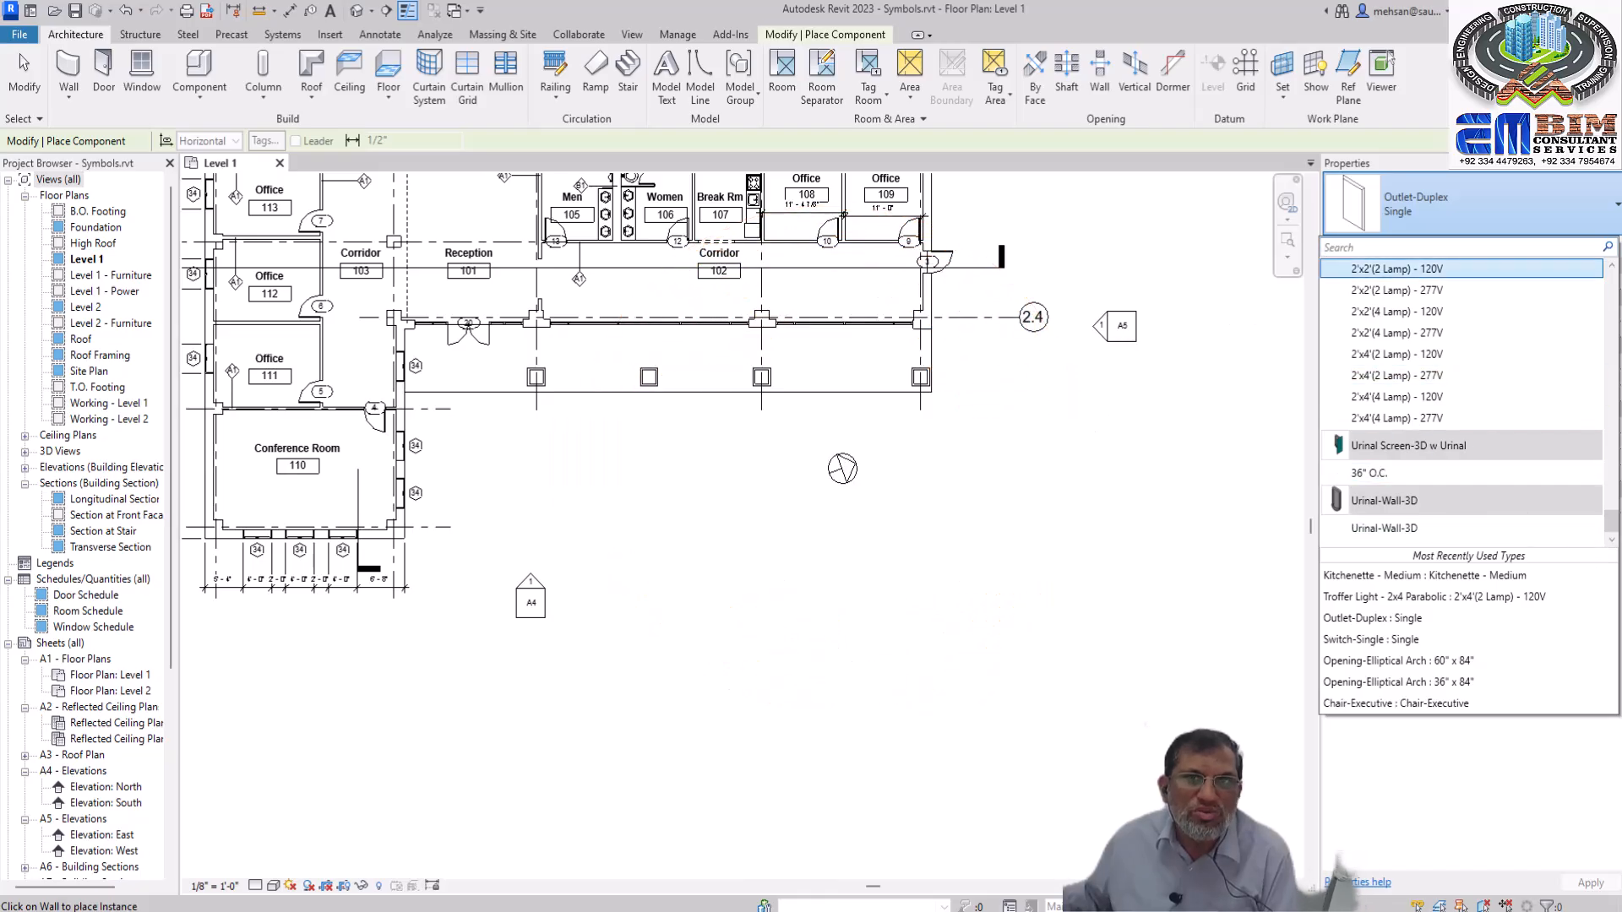
pyautogui.press('Escape')
pyautogui.press('Escape')
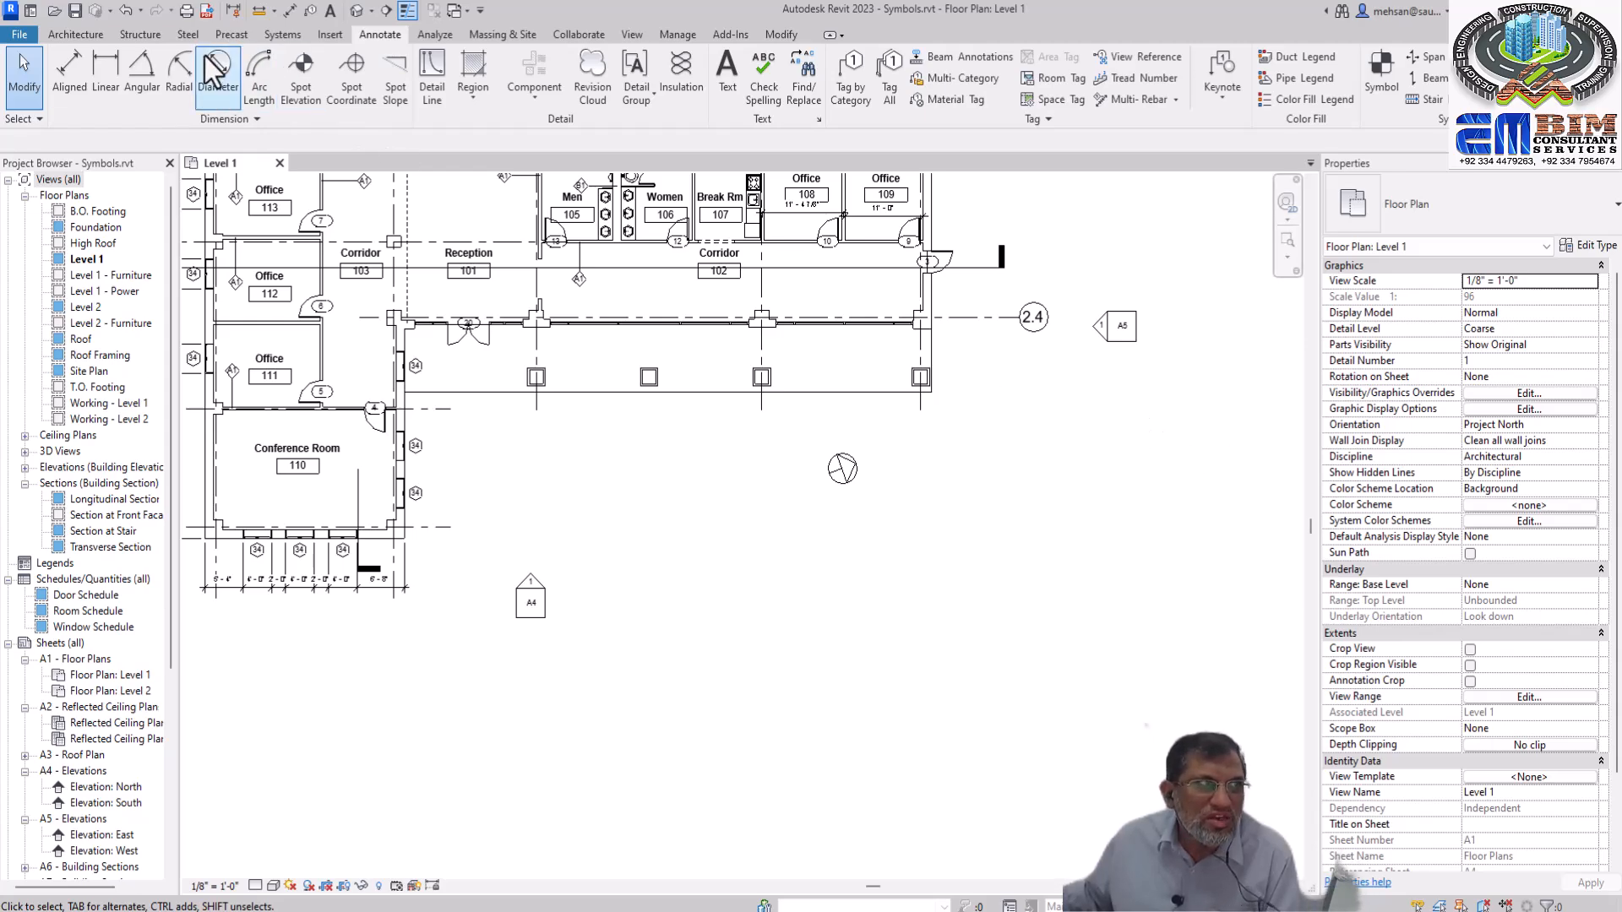
pyautogui.click(92, 36)
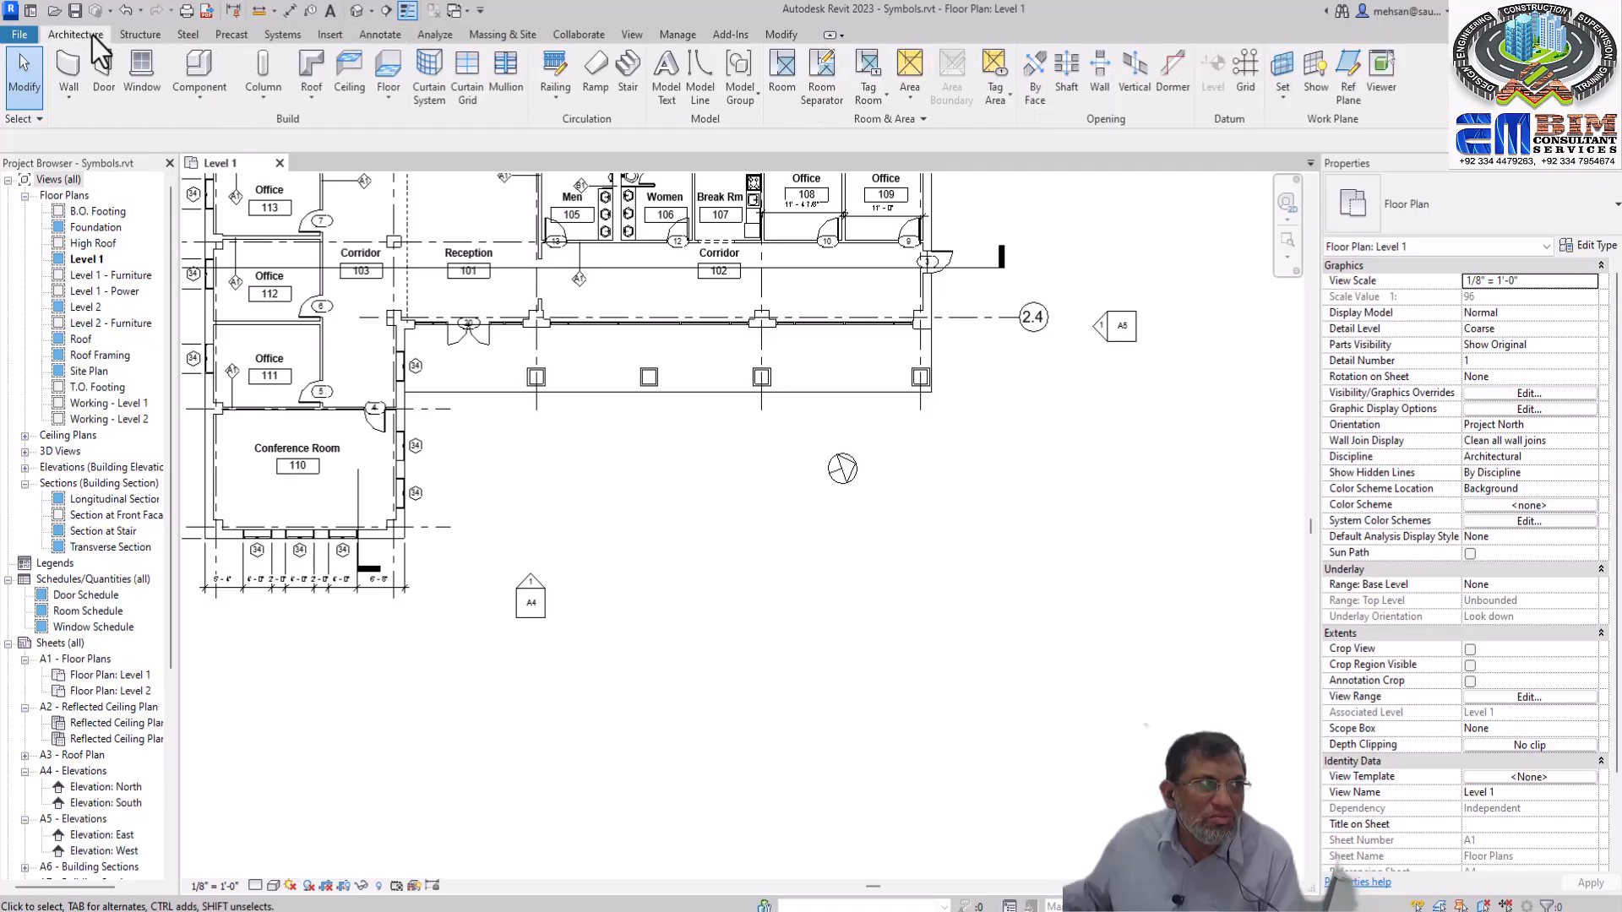
pyautogui.click(197, 100)
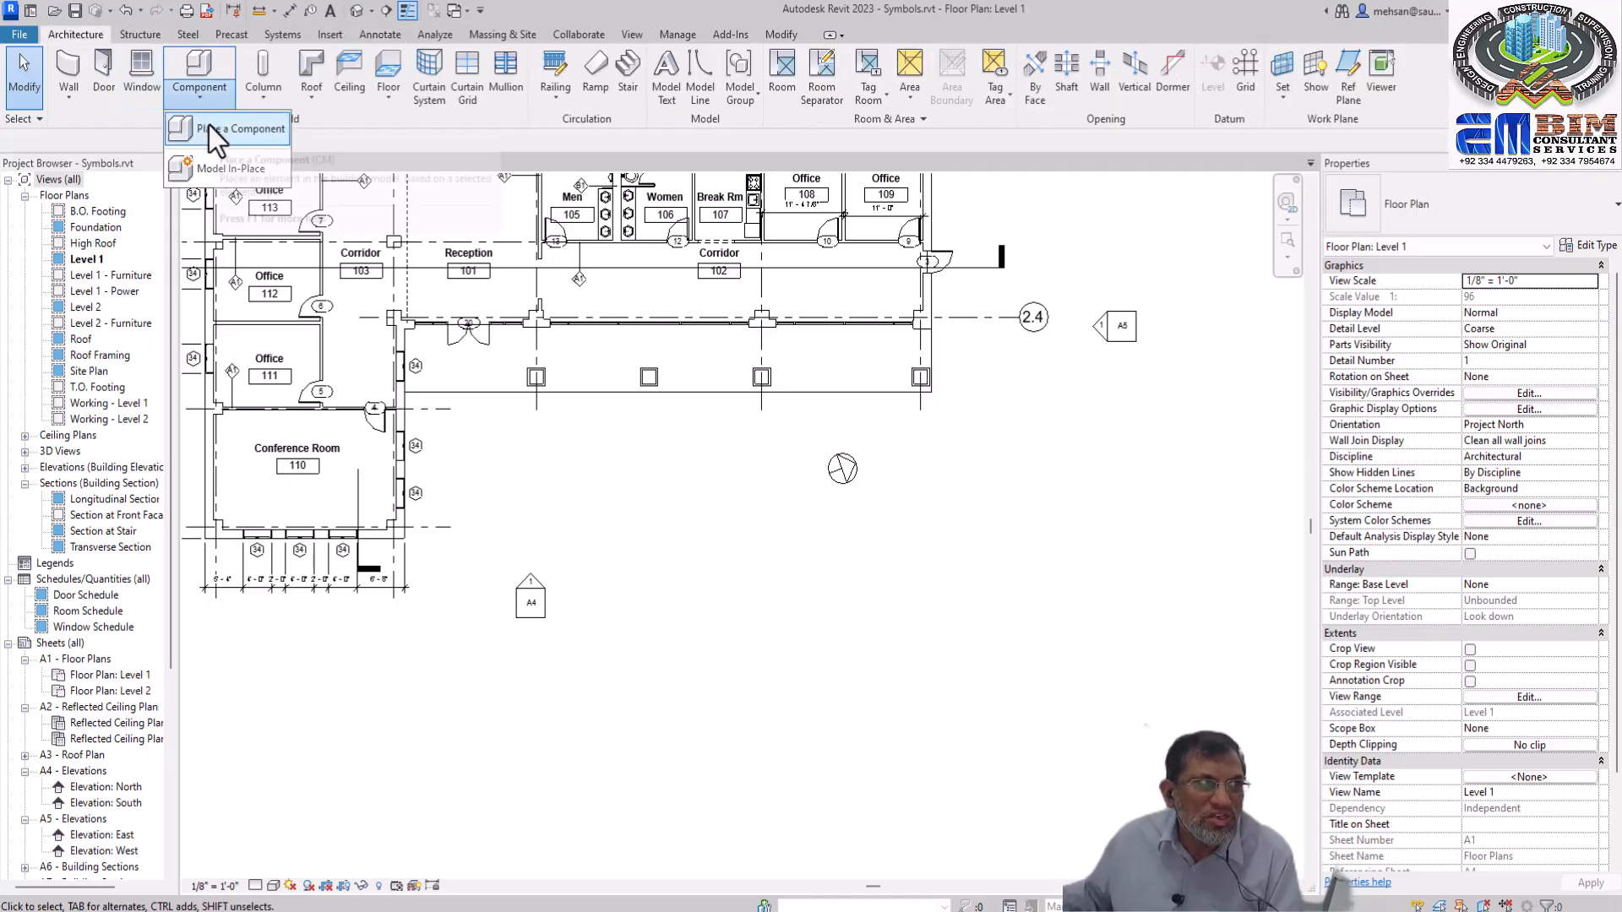
pyautogui.click(330, 36)
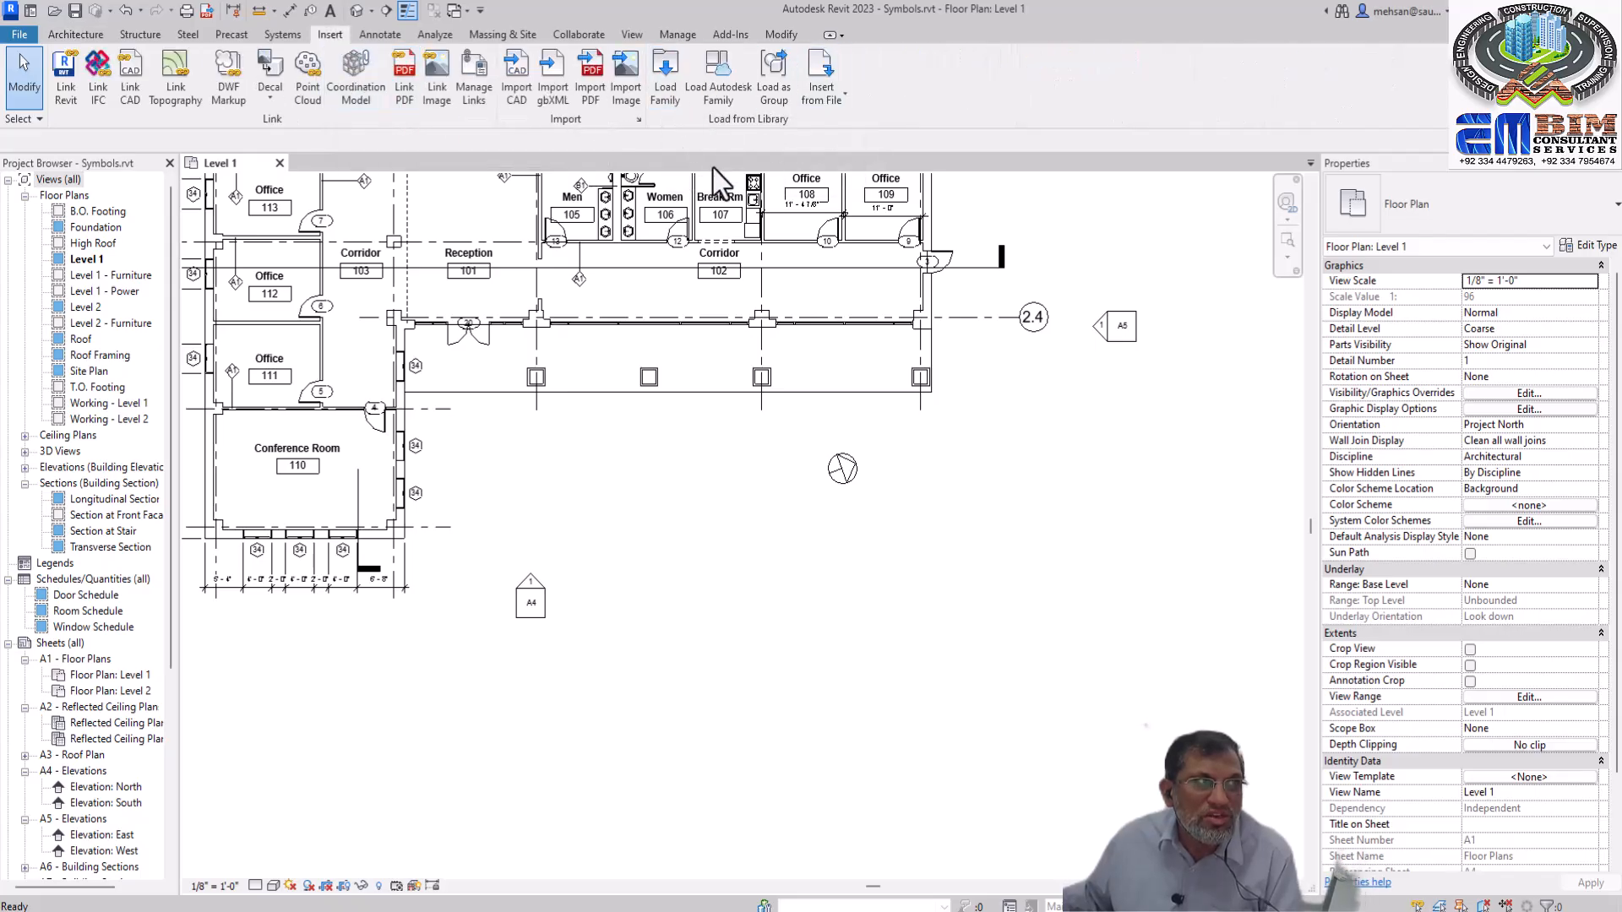
pyautogui.click(68, 35)
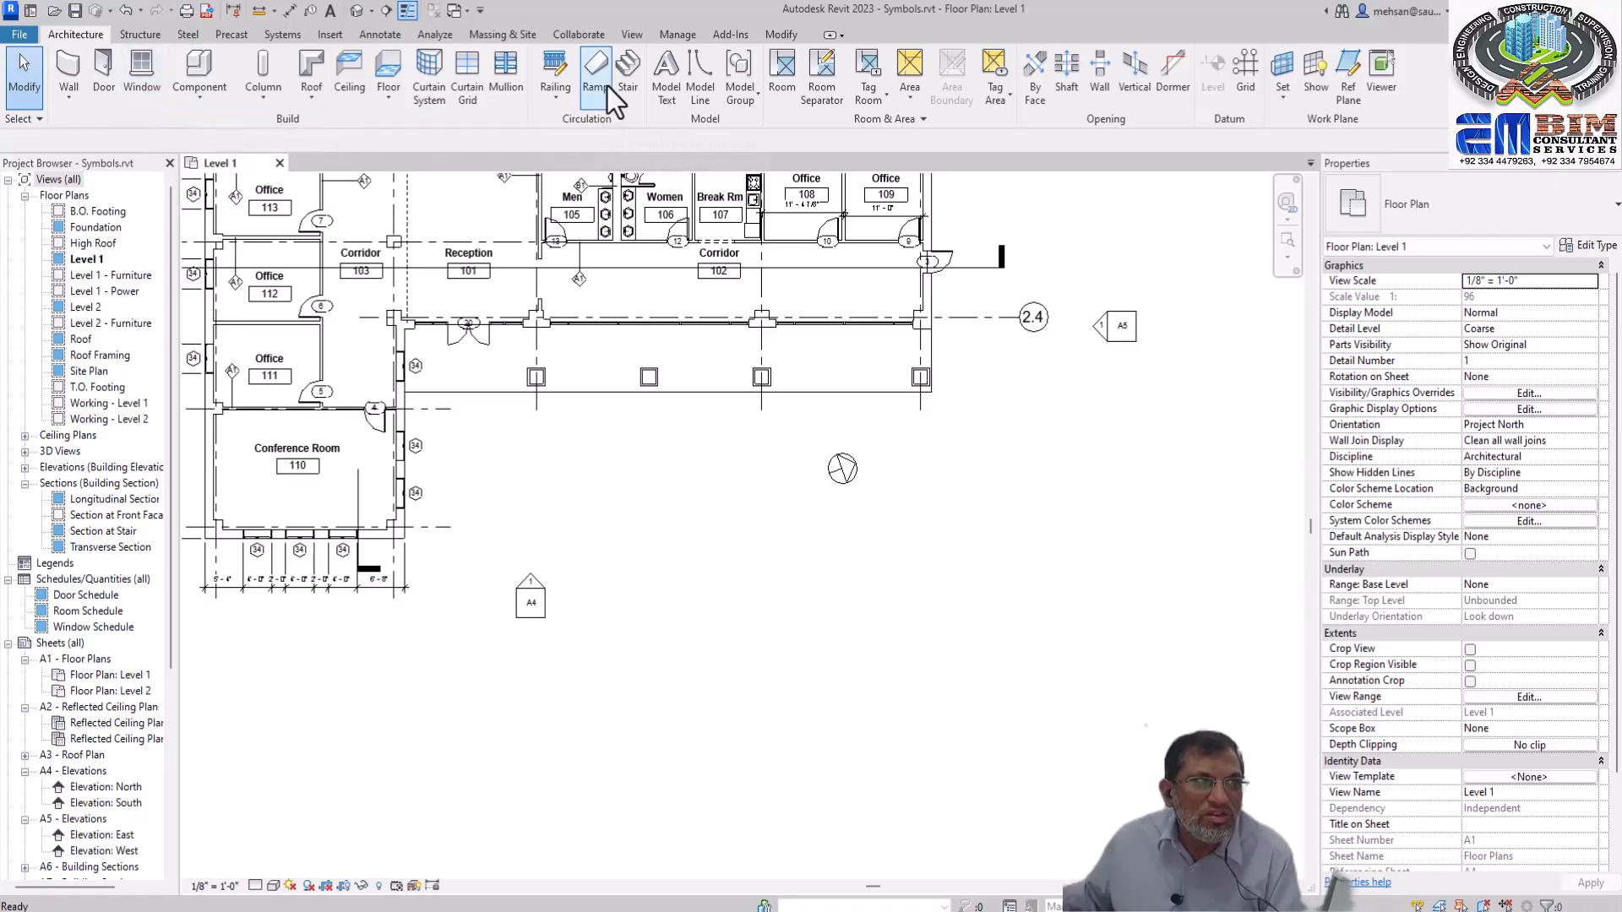
# Start symbol placement and load the M_Graphic Scale 1 - 100.rfa family from the Annotations library folder
pyautogui.click(380, 35)
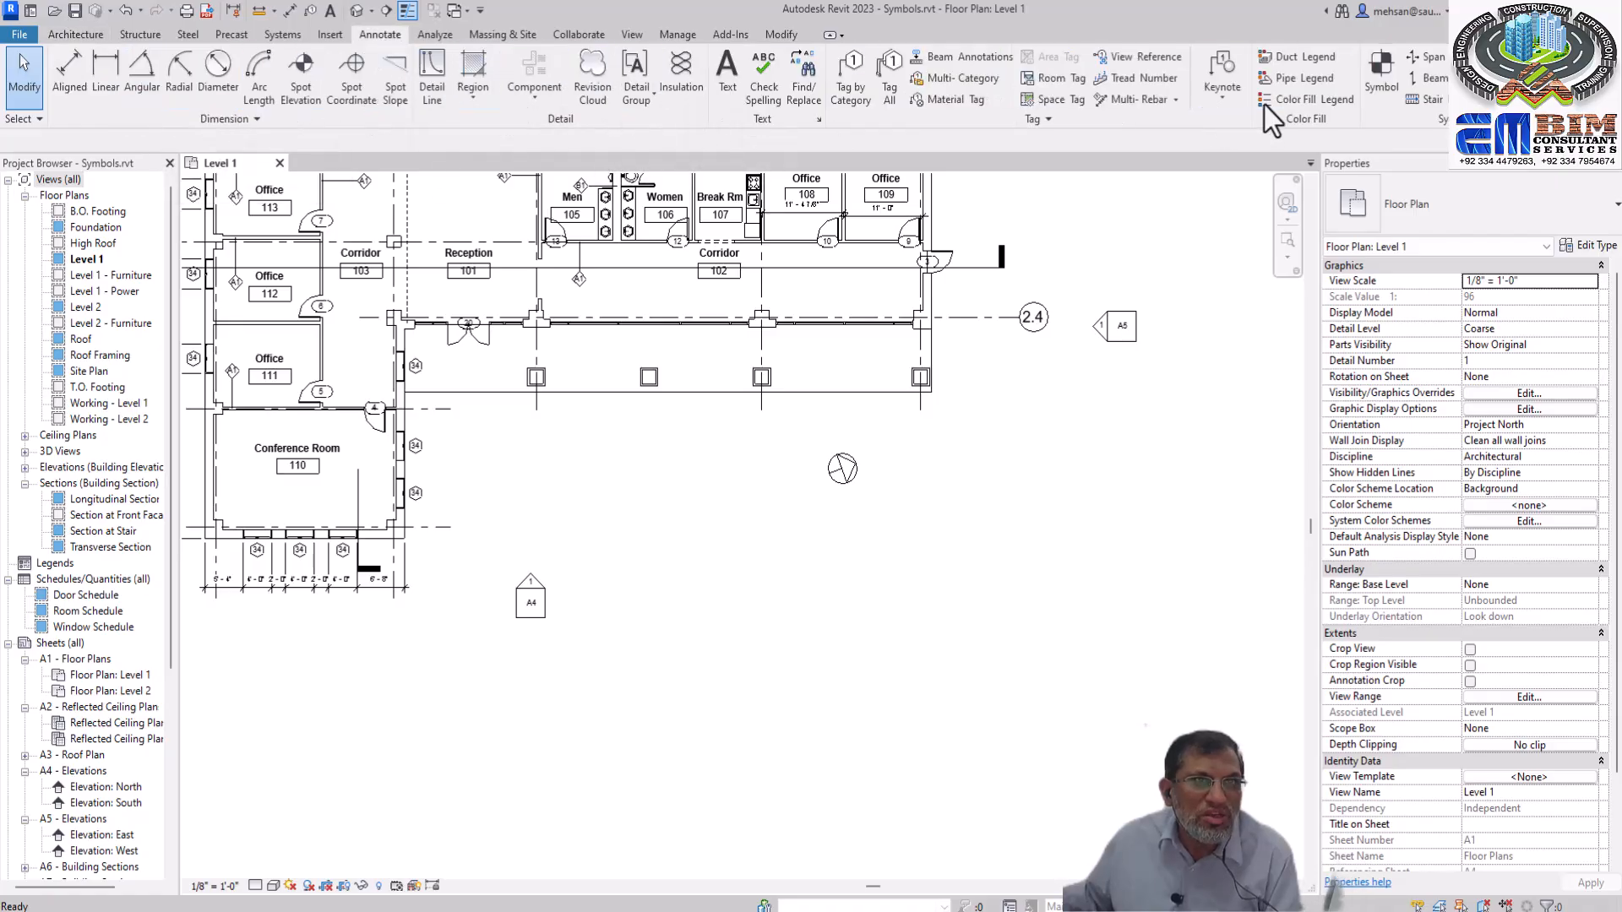
pyautogui.click(1373, 92)
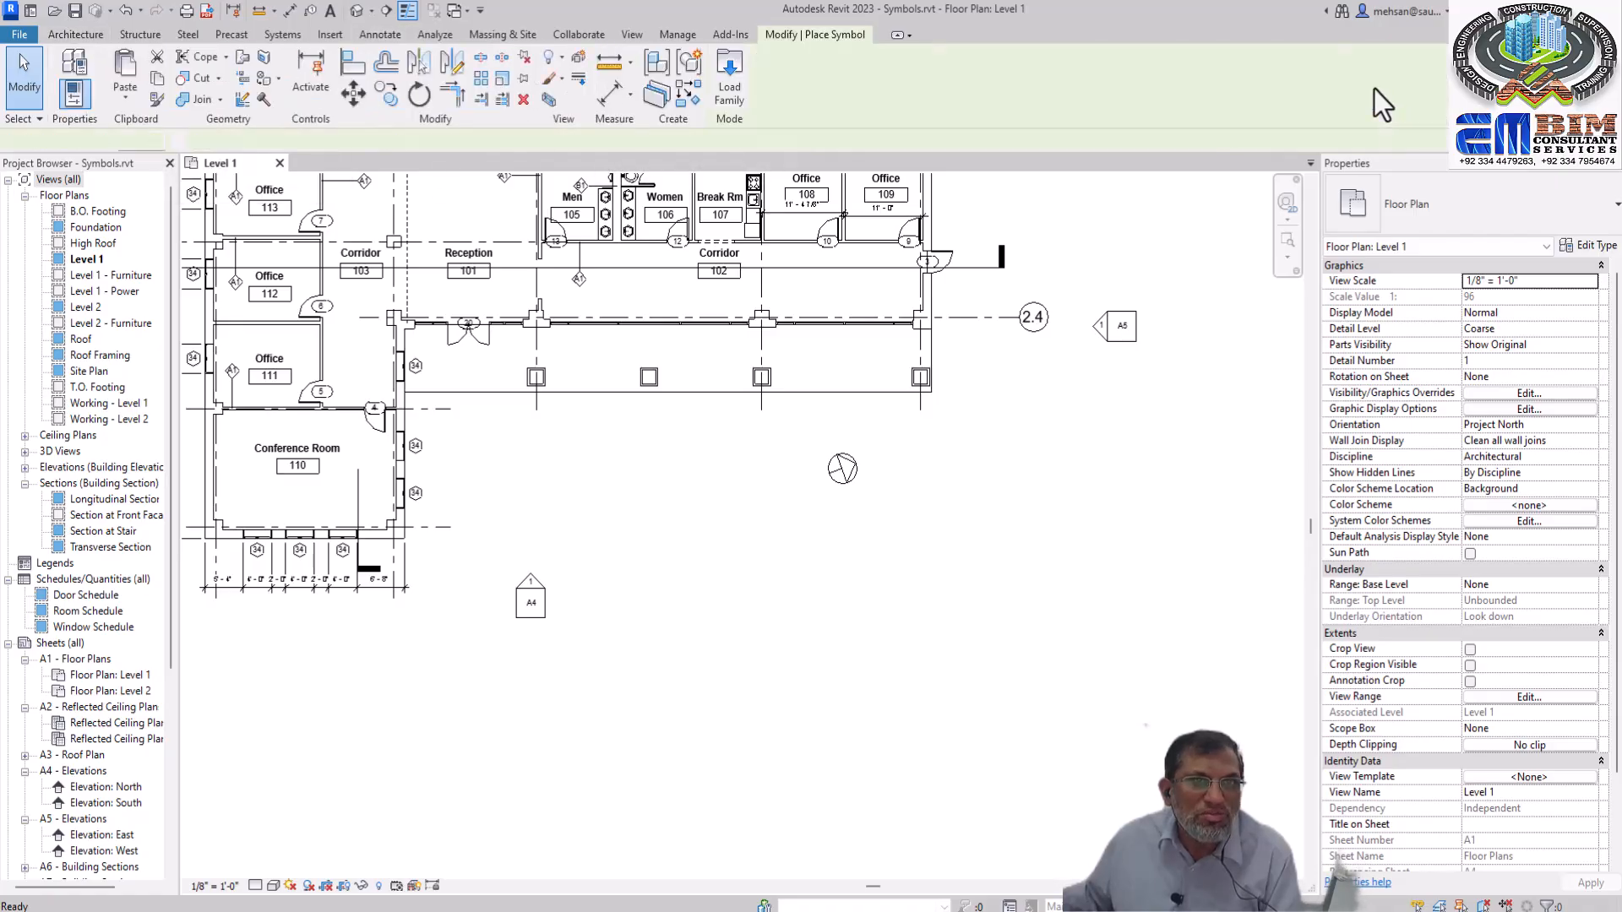
pyautogui.click(730, 102)
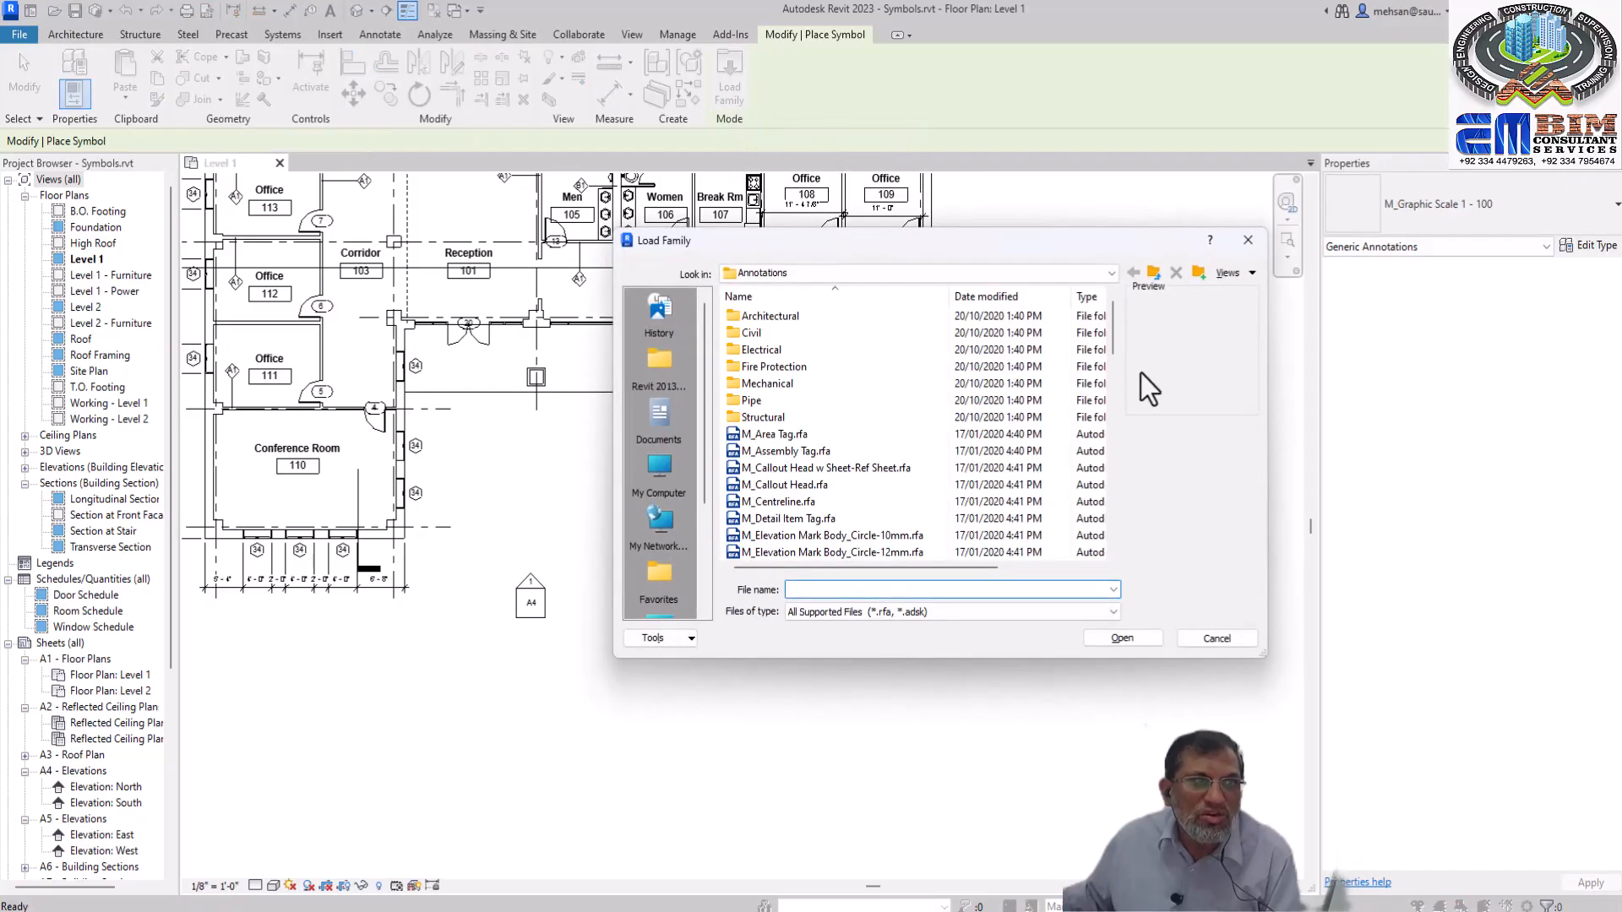
pyautogui.moveTo(1108, 336); pyautogui.dragTo(1113, 380)
pyautogui.click(829, 436)
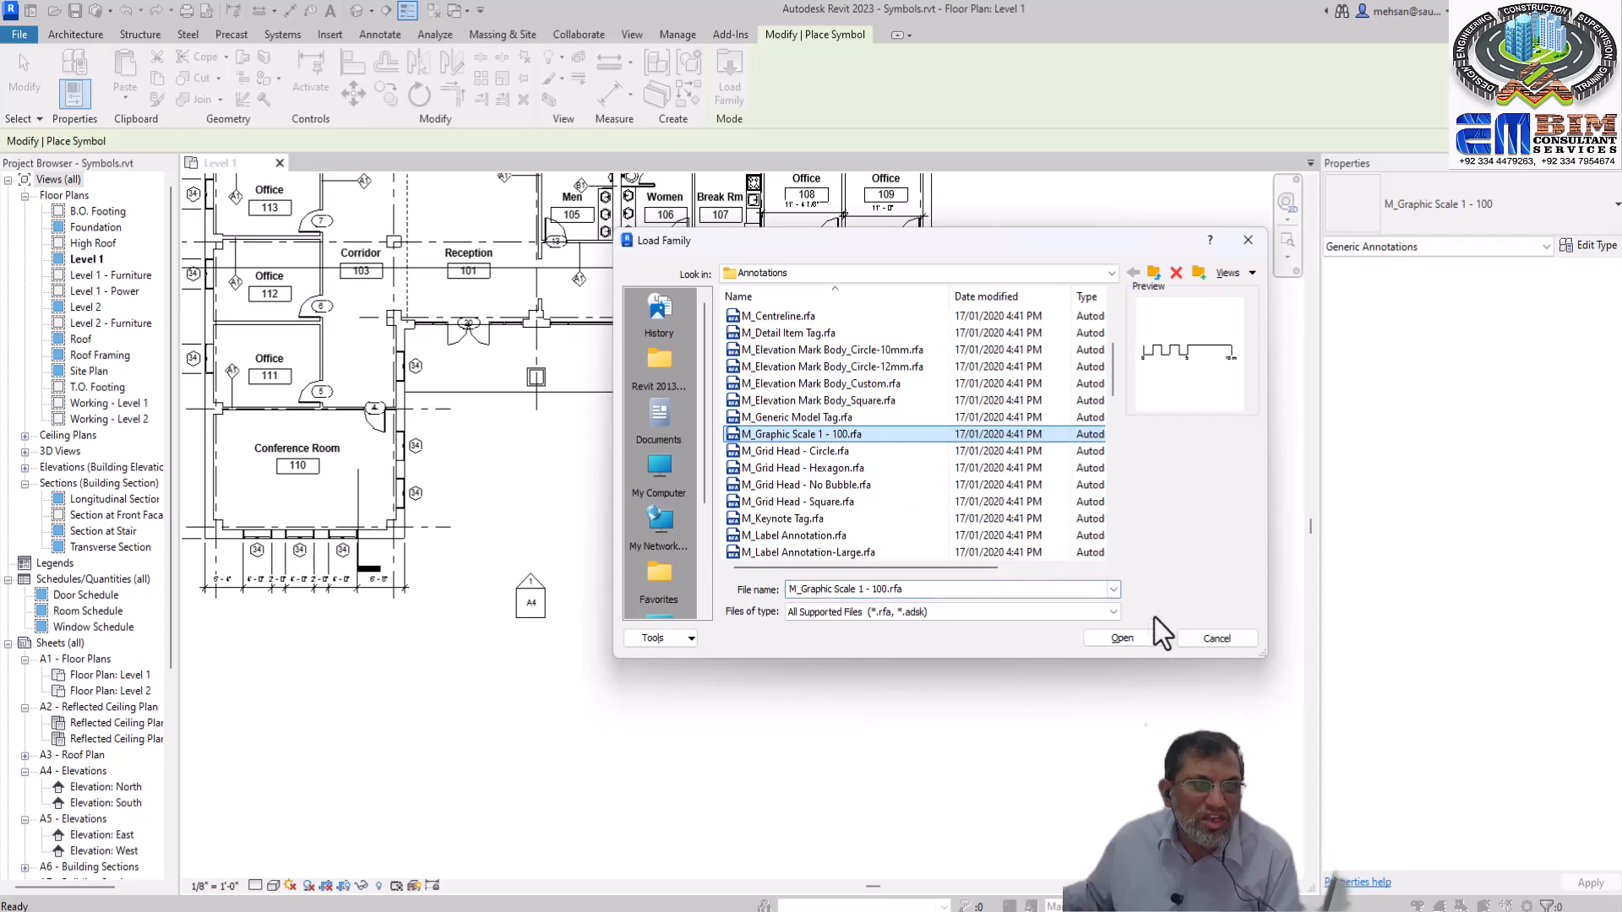
pyautogui.click(1122, 639)
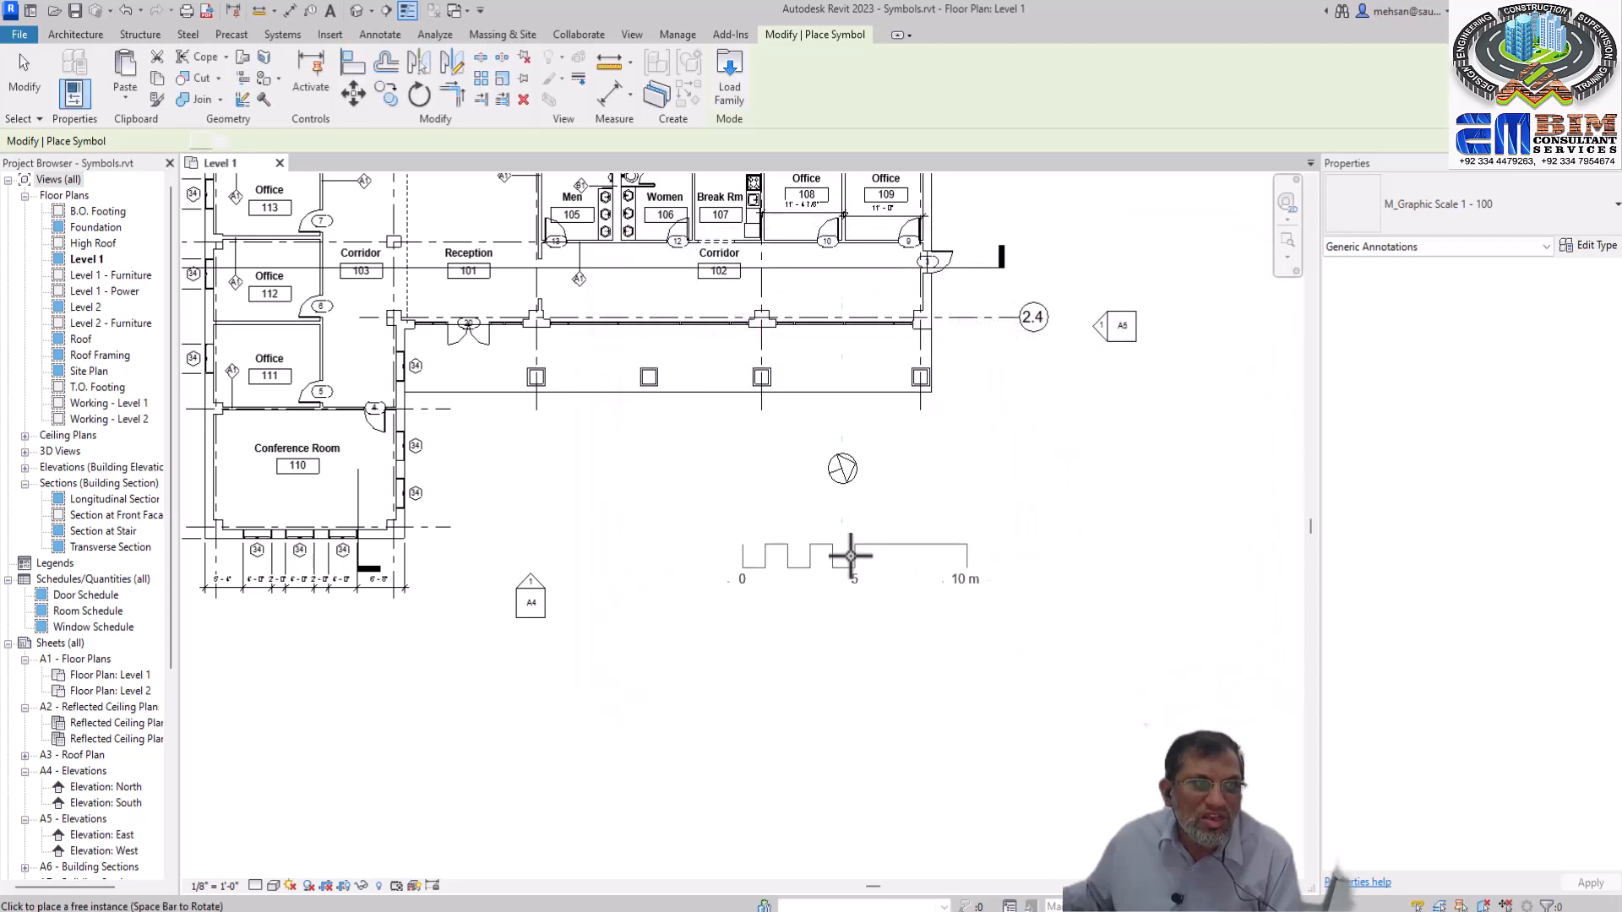
# Place one M_Graphic Scale 1 - 100 symbol just below the north arrow in the Level 1 plan and finish the placement
pyautogui.click(782, 555)
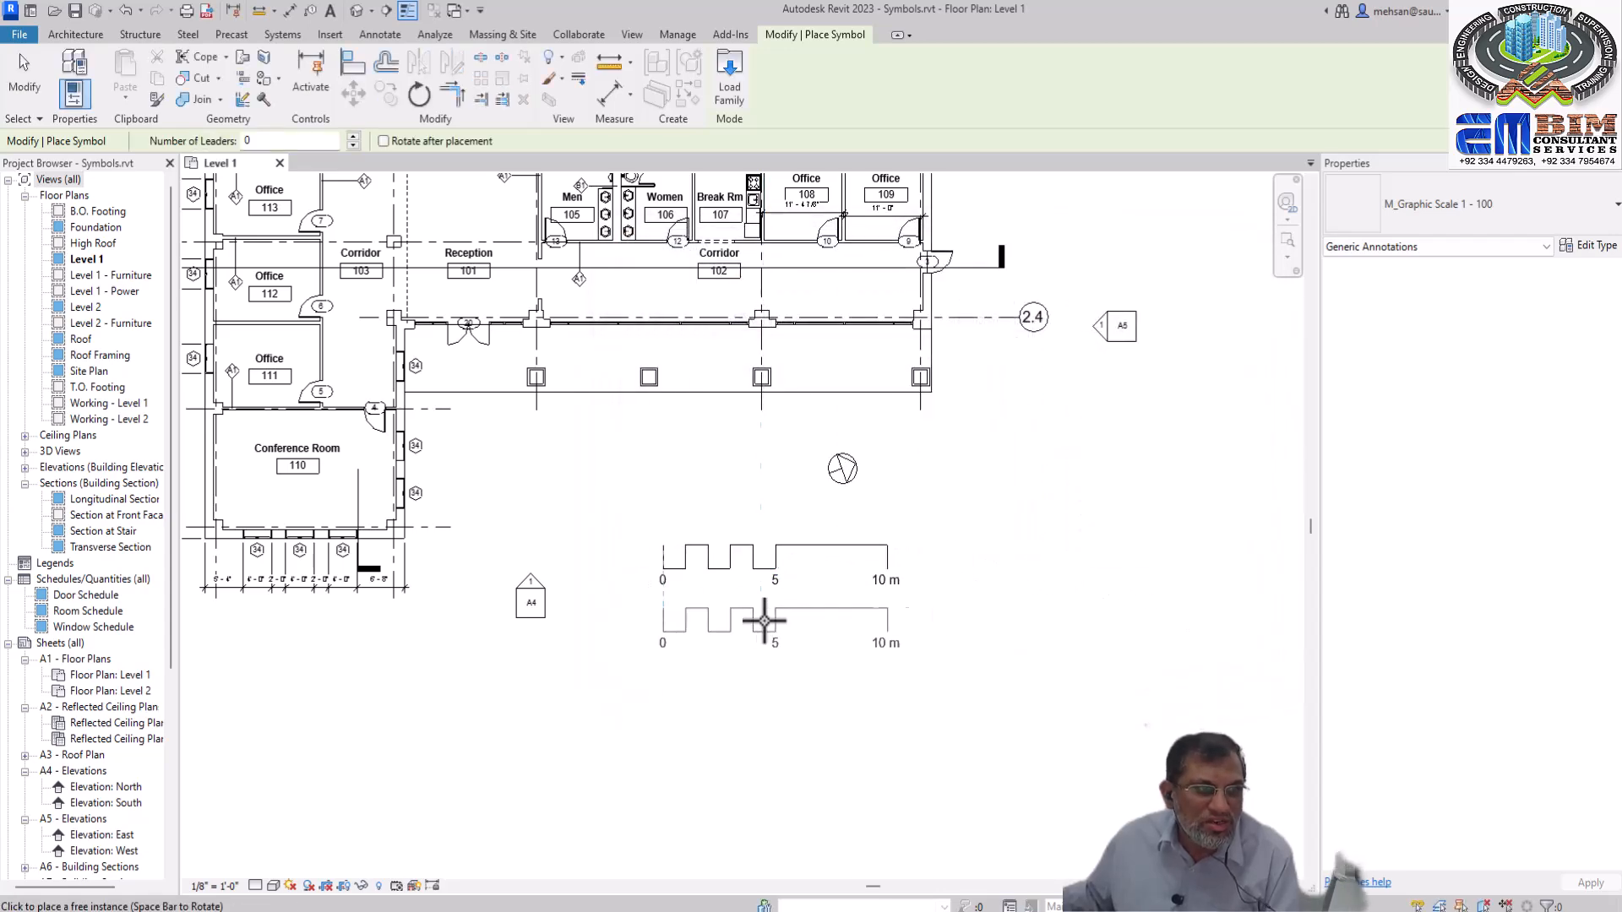
pyautogui.press('Escape')
pyautogui.press('Escape')
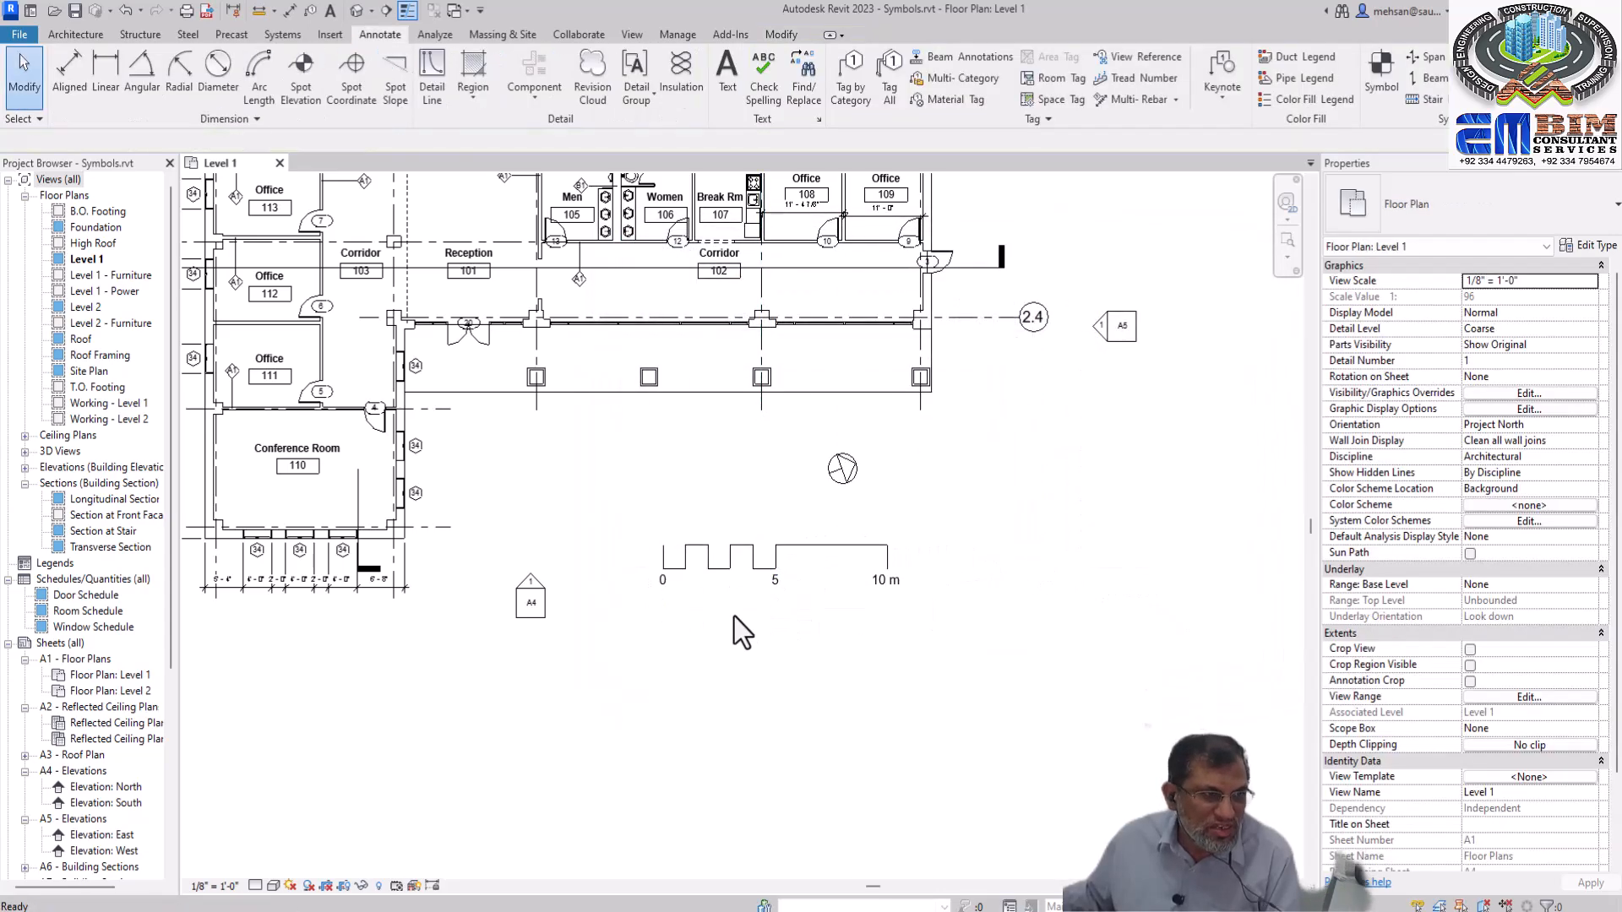
# Set the Level 1 view scale to 3/4" = 1'-0" and examine the size of the dimensions and graphic scale at that scale
pyautogui.click(221, 886)
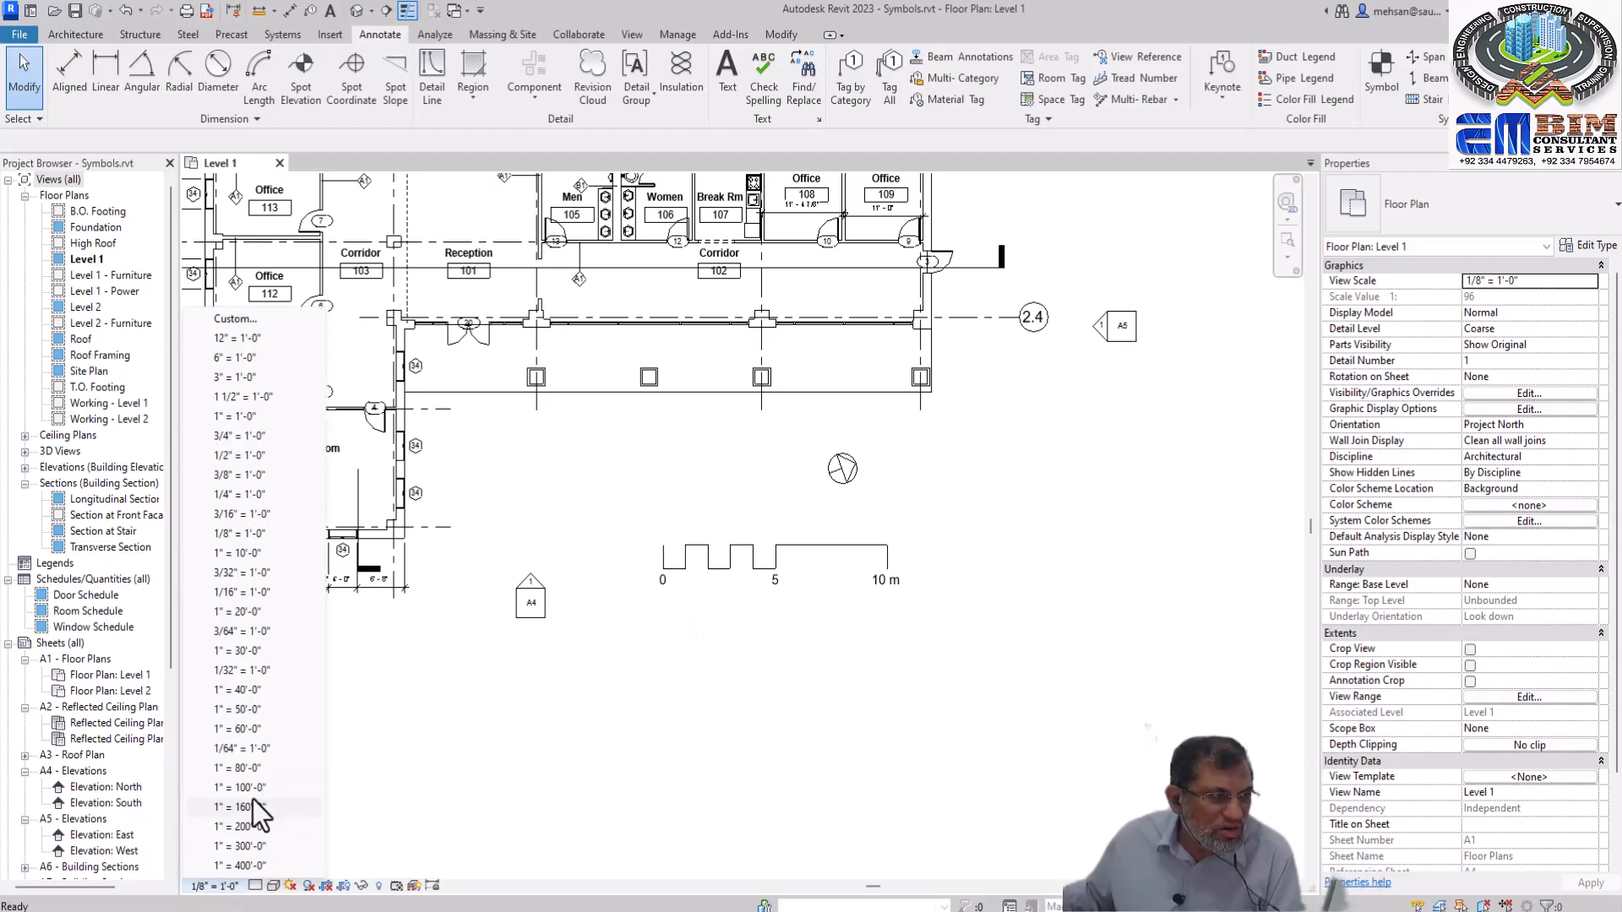
pyautogui.click(250, 438)
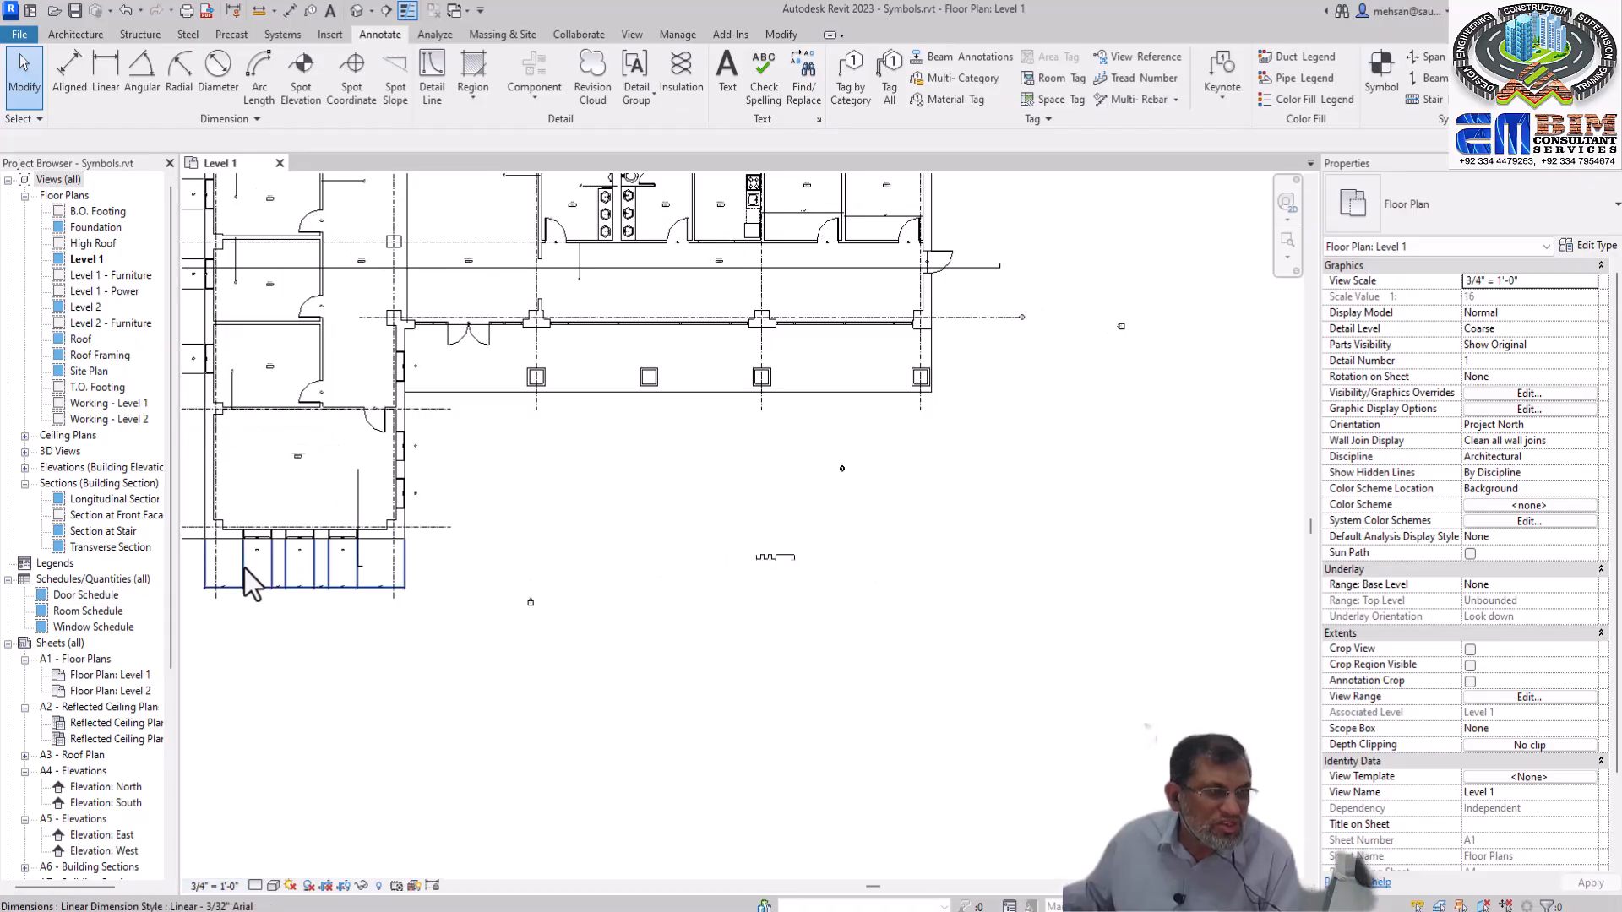
pyautogui.scroll(3, 274, 595)
pyautogui.scroll(3, 280, 596)
pyautogui.scroll(-3, 488, 598)
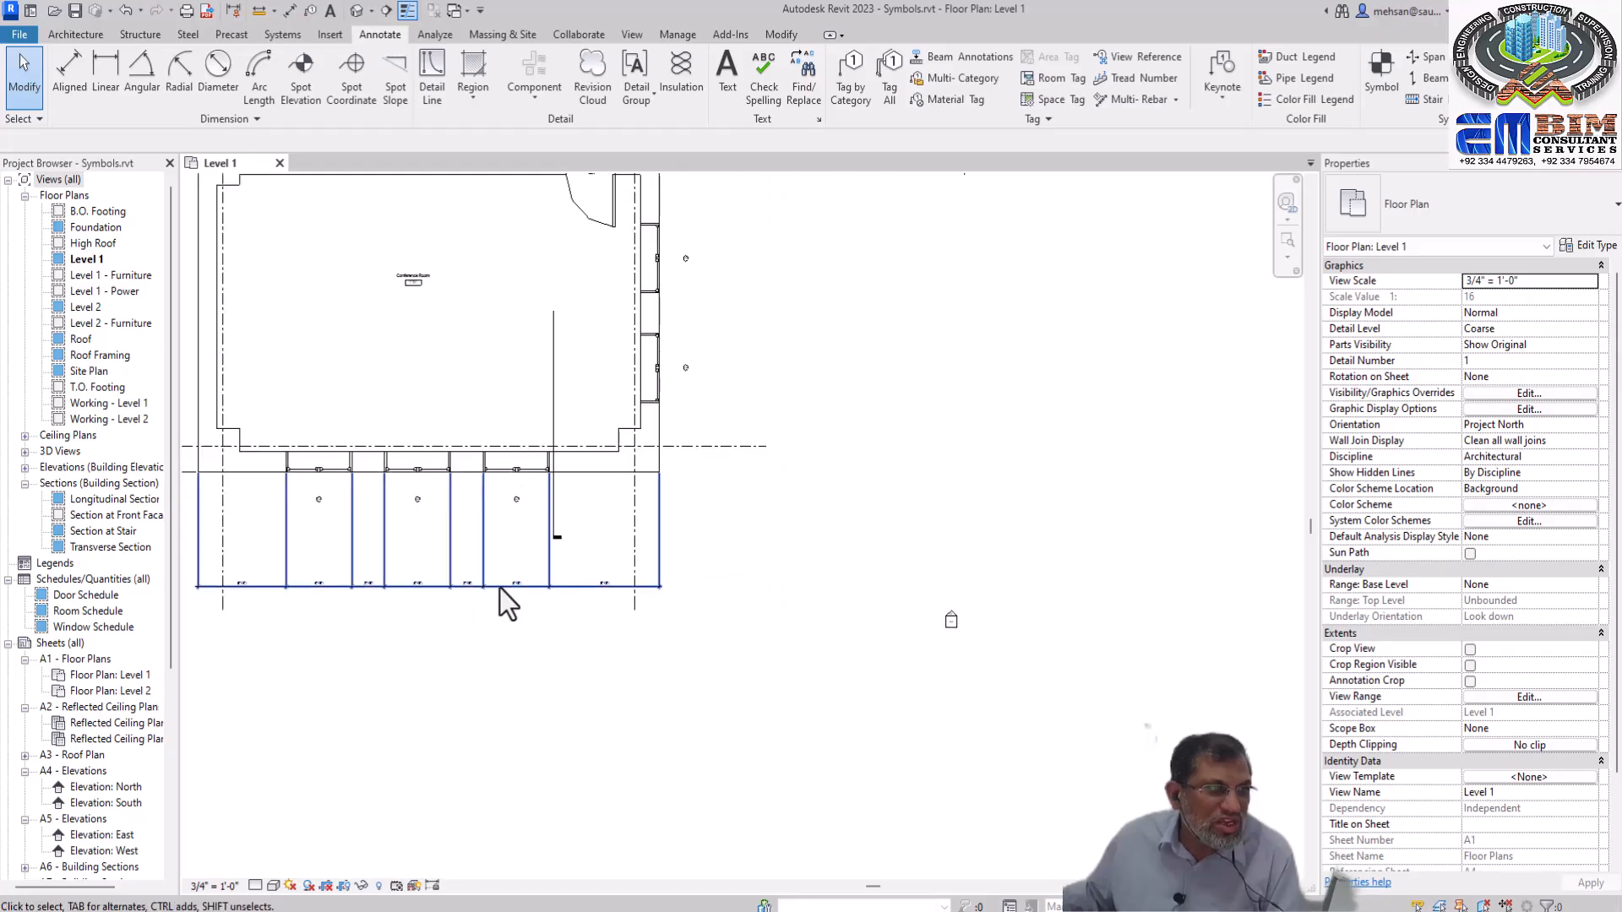
pyautogui.scroll(3, 479, 605)
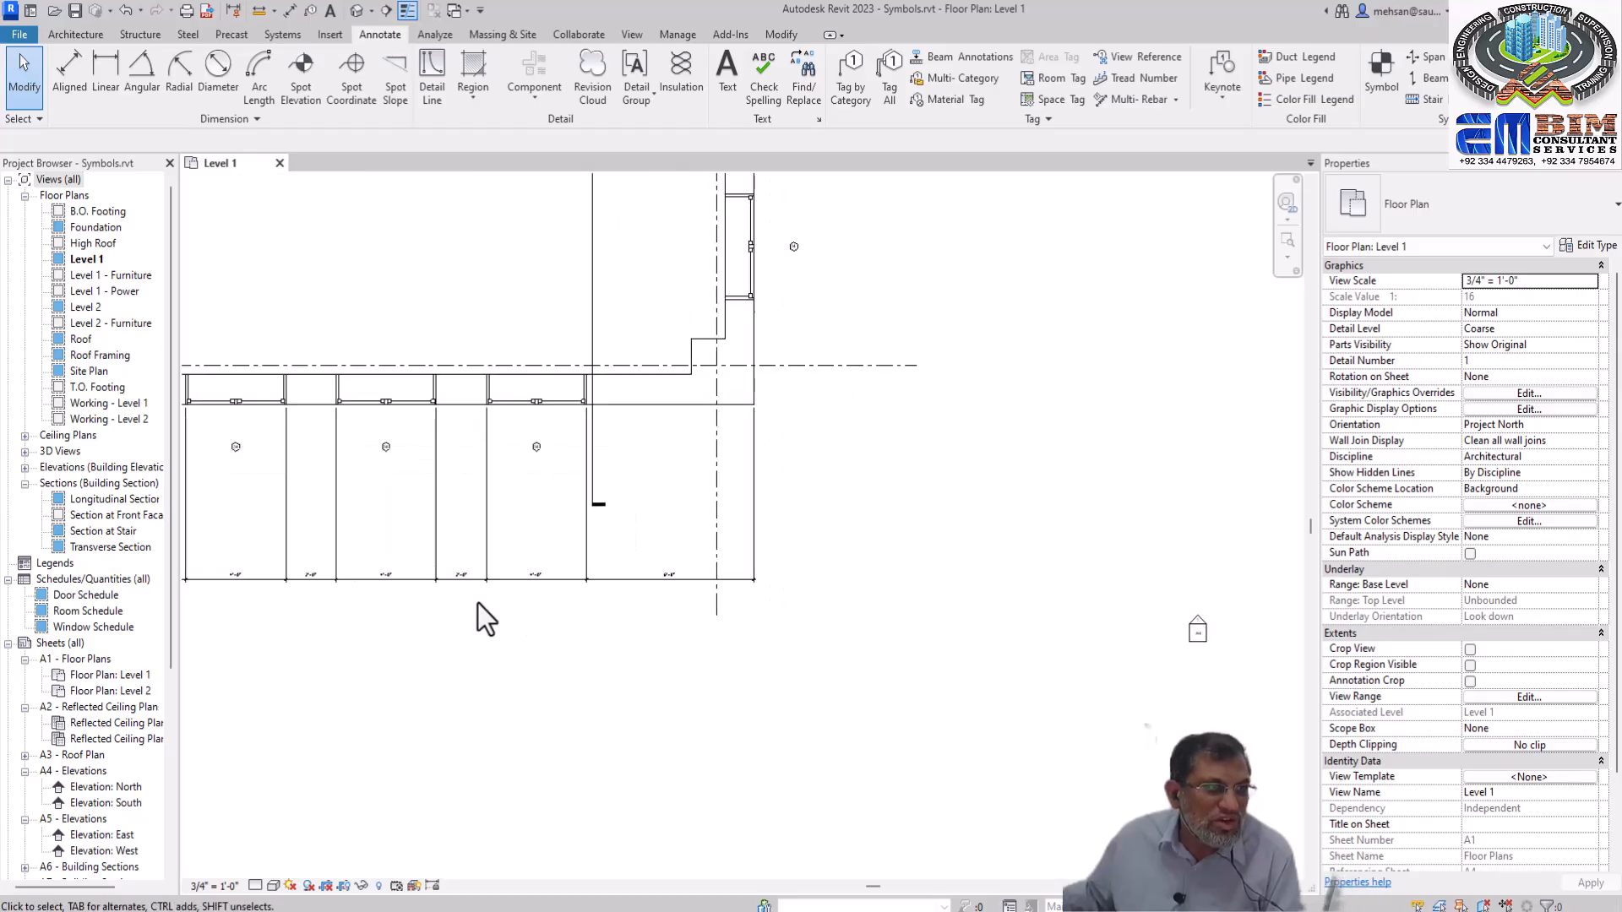
pyautogui.scroll(-6, 499, 600)
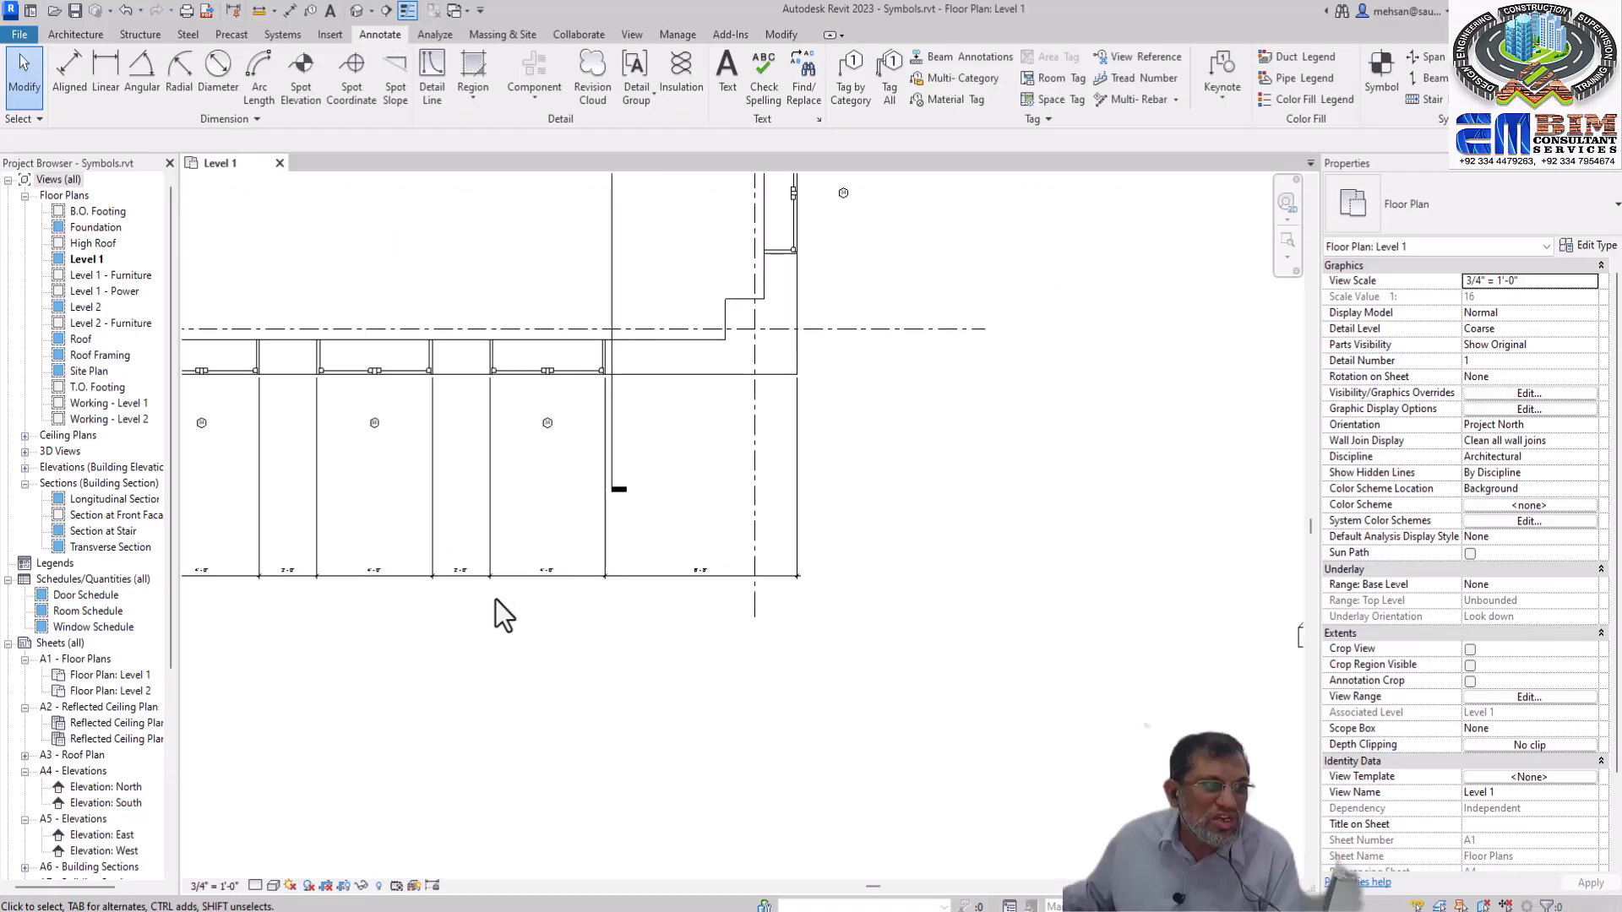
pyautogui.scroll(-3, 582, 616)
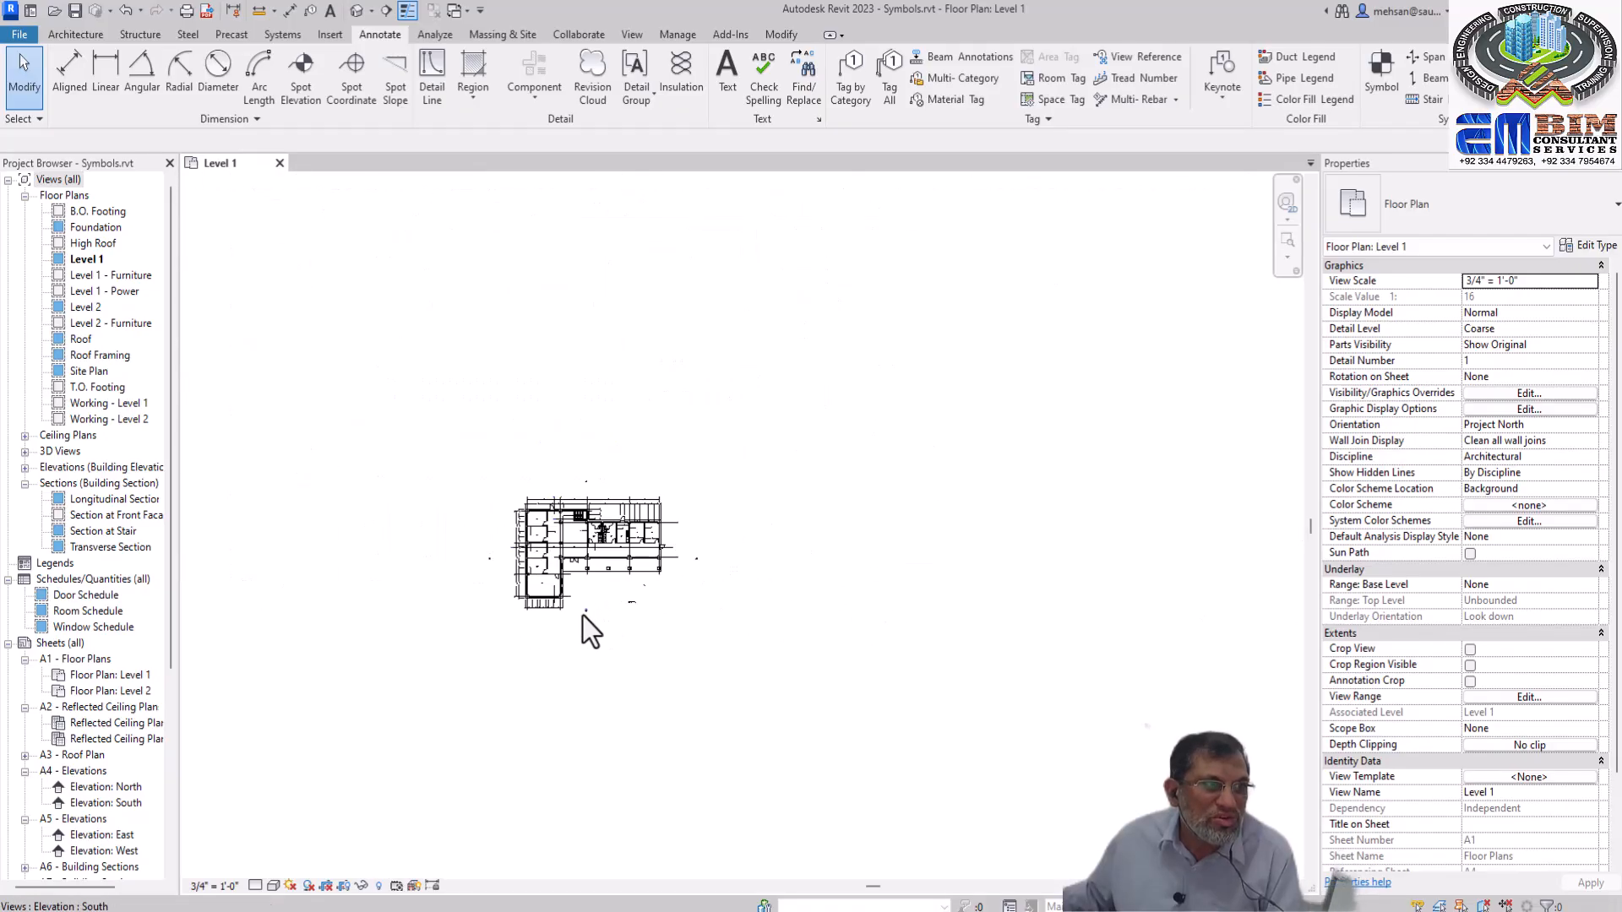
pyautogui.scroll(5, 650, 605)
pyautogui.scroll(8, 637, 601)
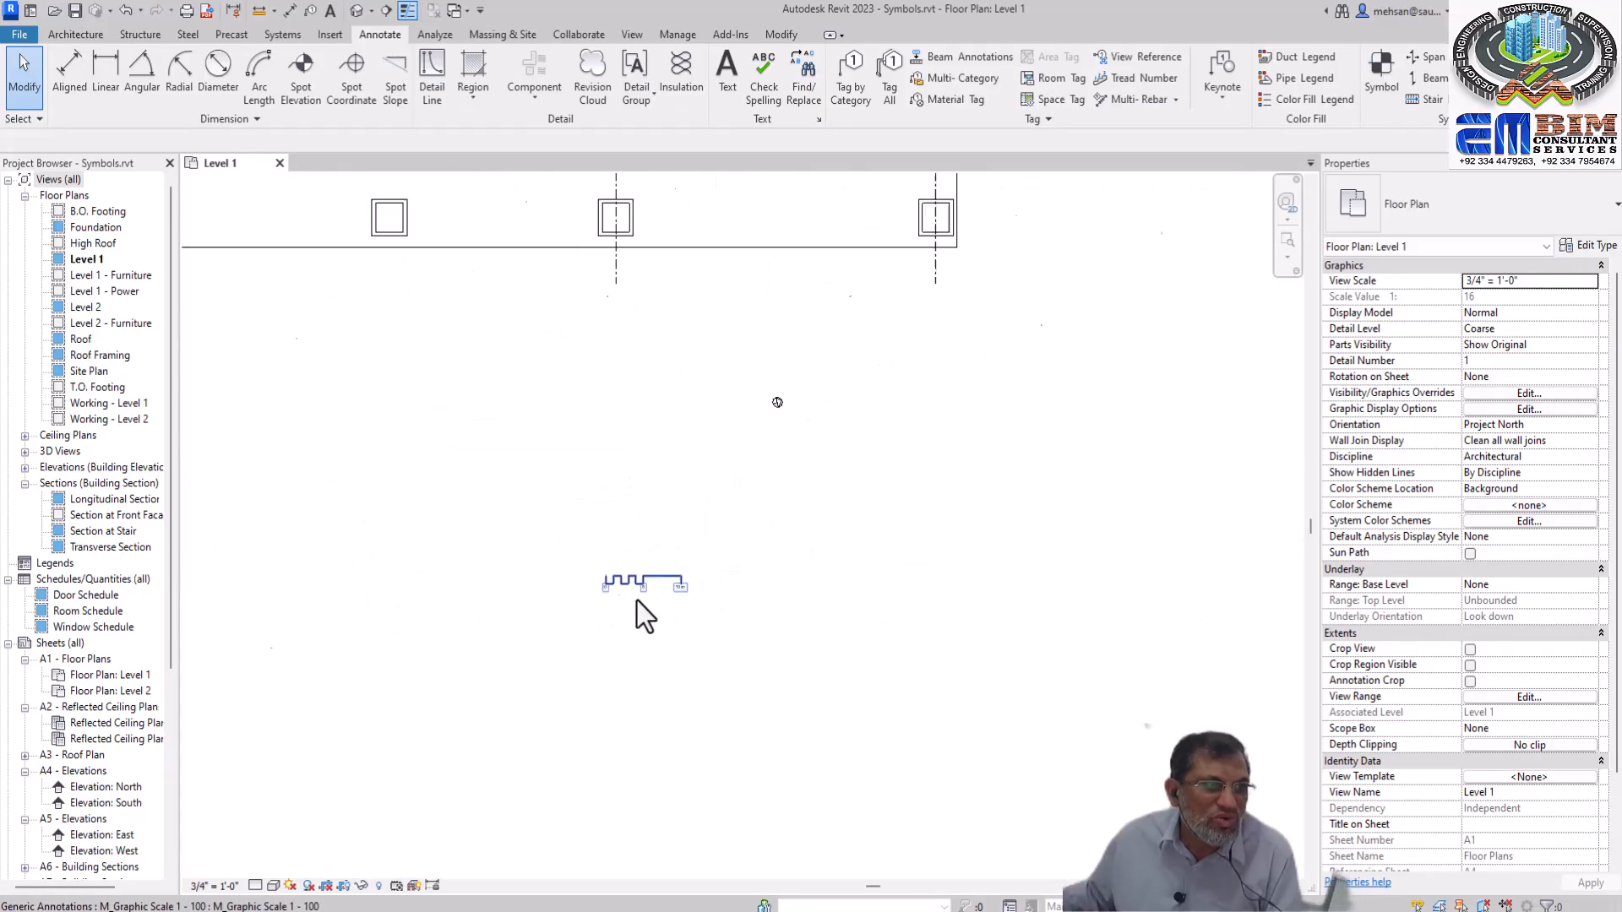
pyautogui.scroll(1, 621, 530)
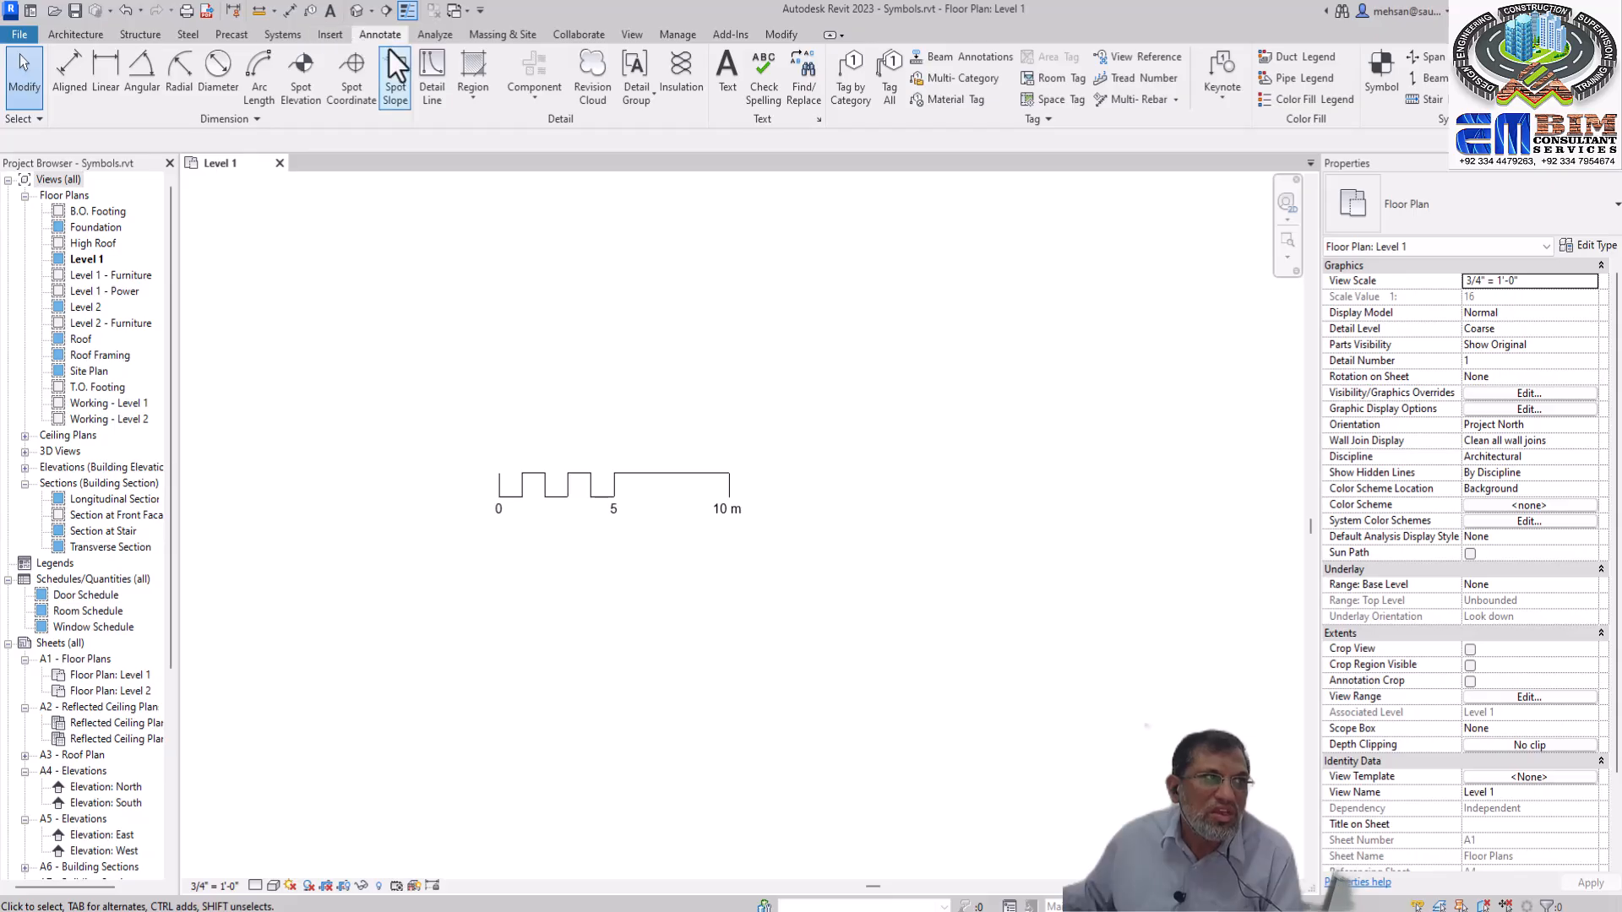
# Open the project units for the Common discipline and set the area format to square meters
pyautogui.click(687, 38)
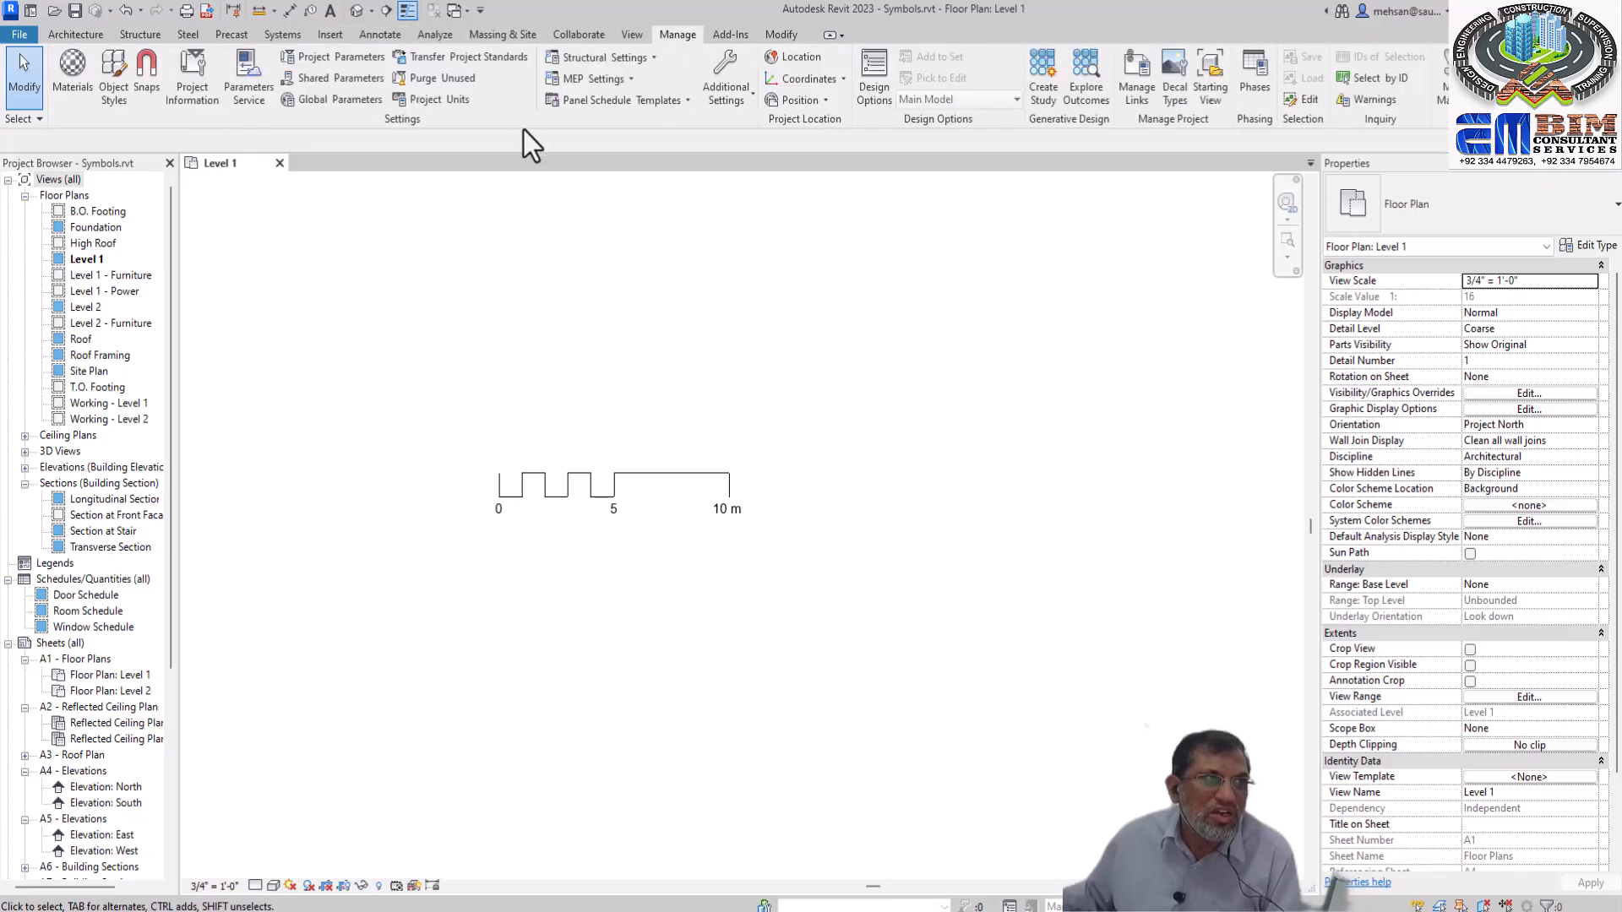
pyautogui.click(441, 101)
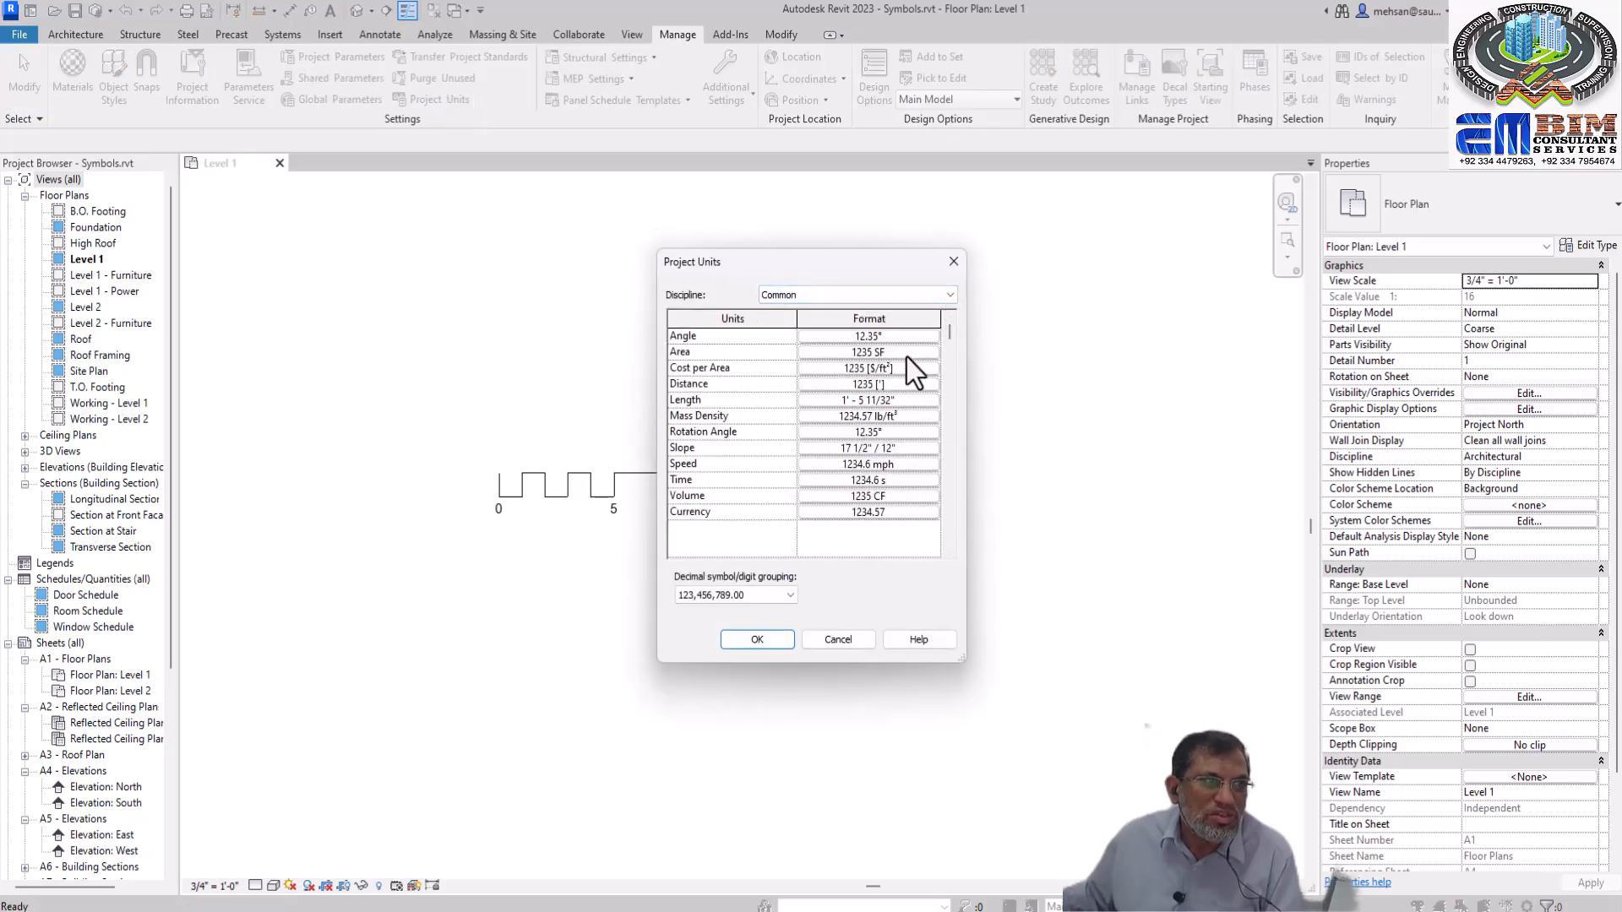
pyautogui.click(951, 298)
pyautogui.click(951, 301)
pyautogui.click(926, 353)
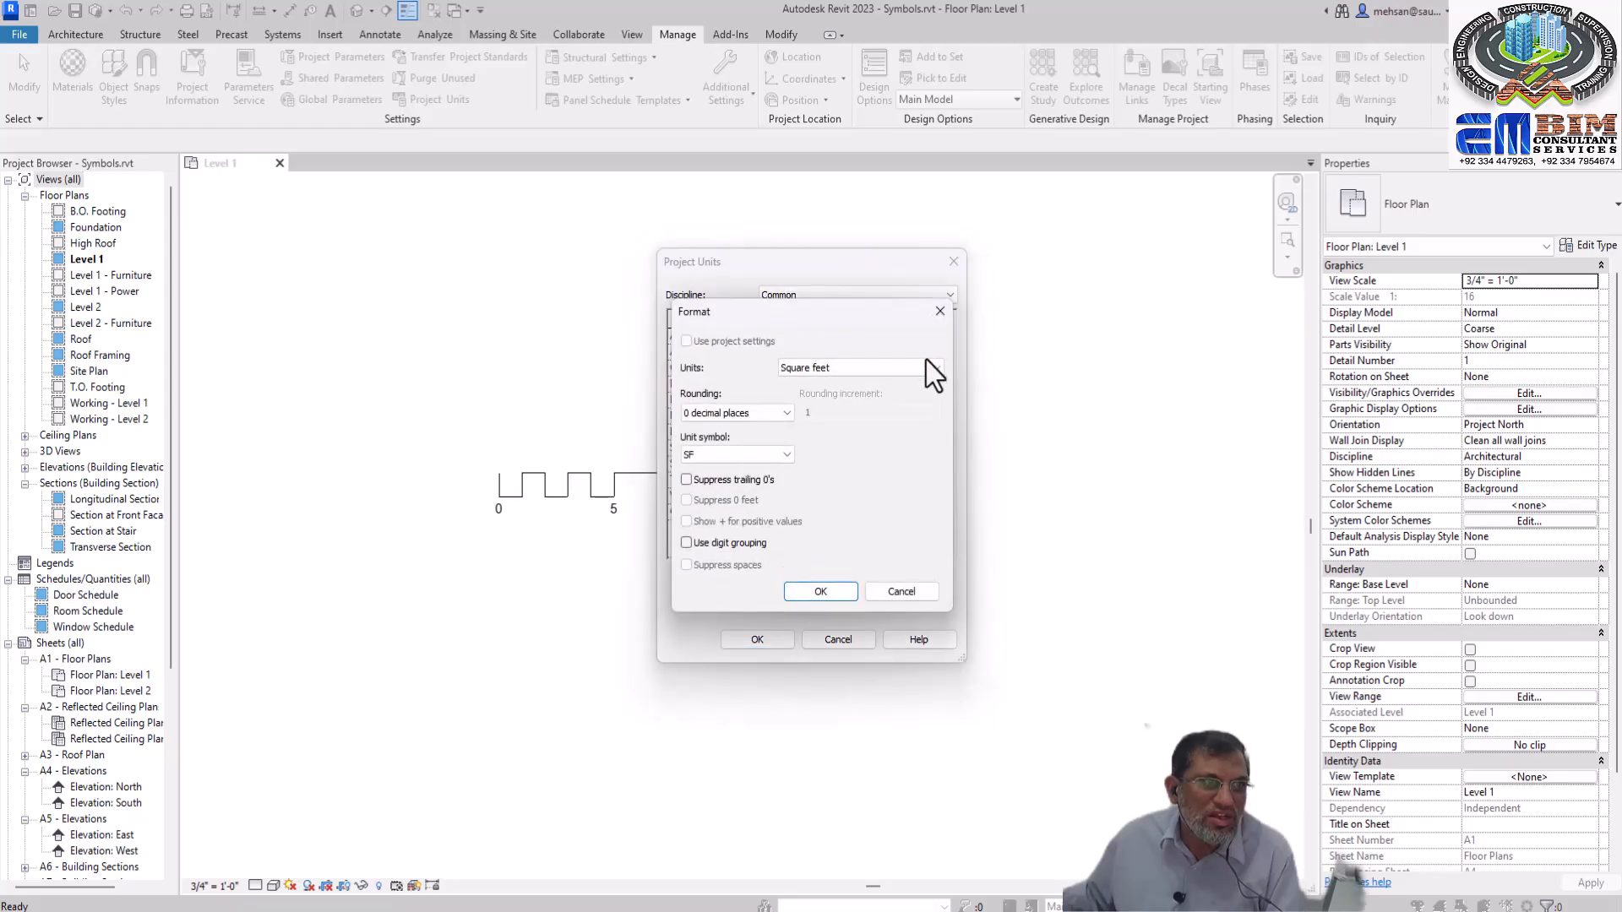
pyautogui.click(930, 366)
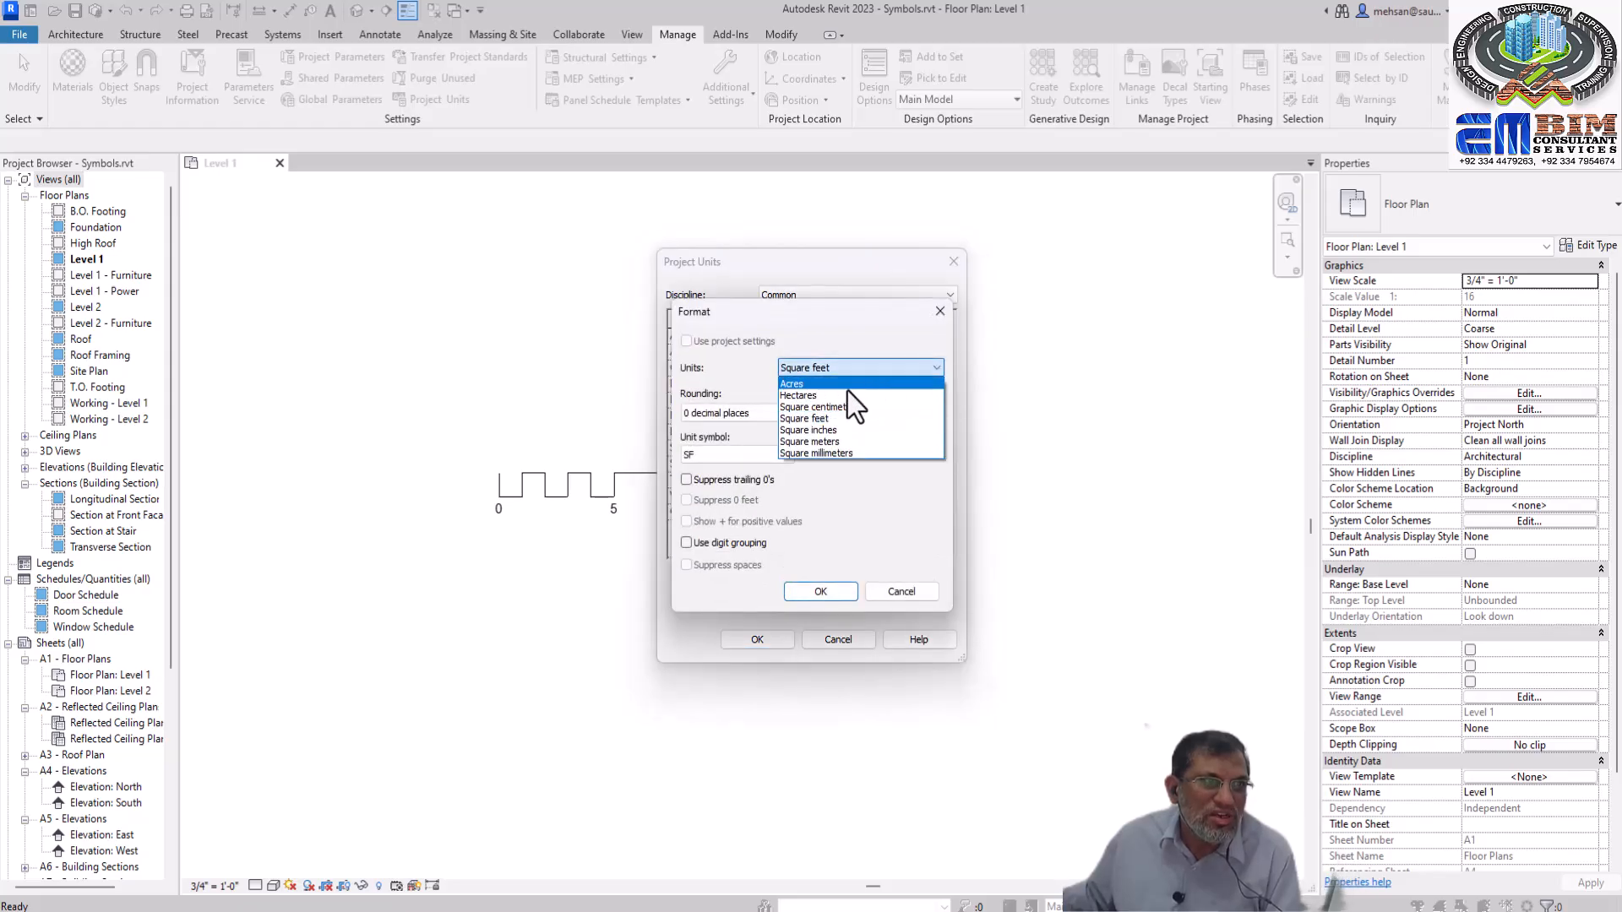
pyautogui.click(817, 442)
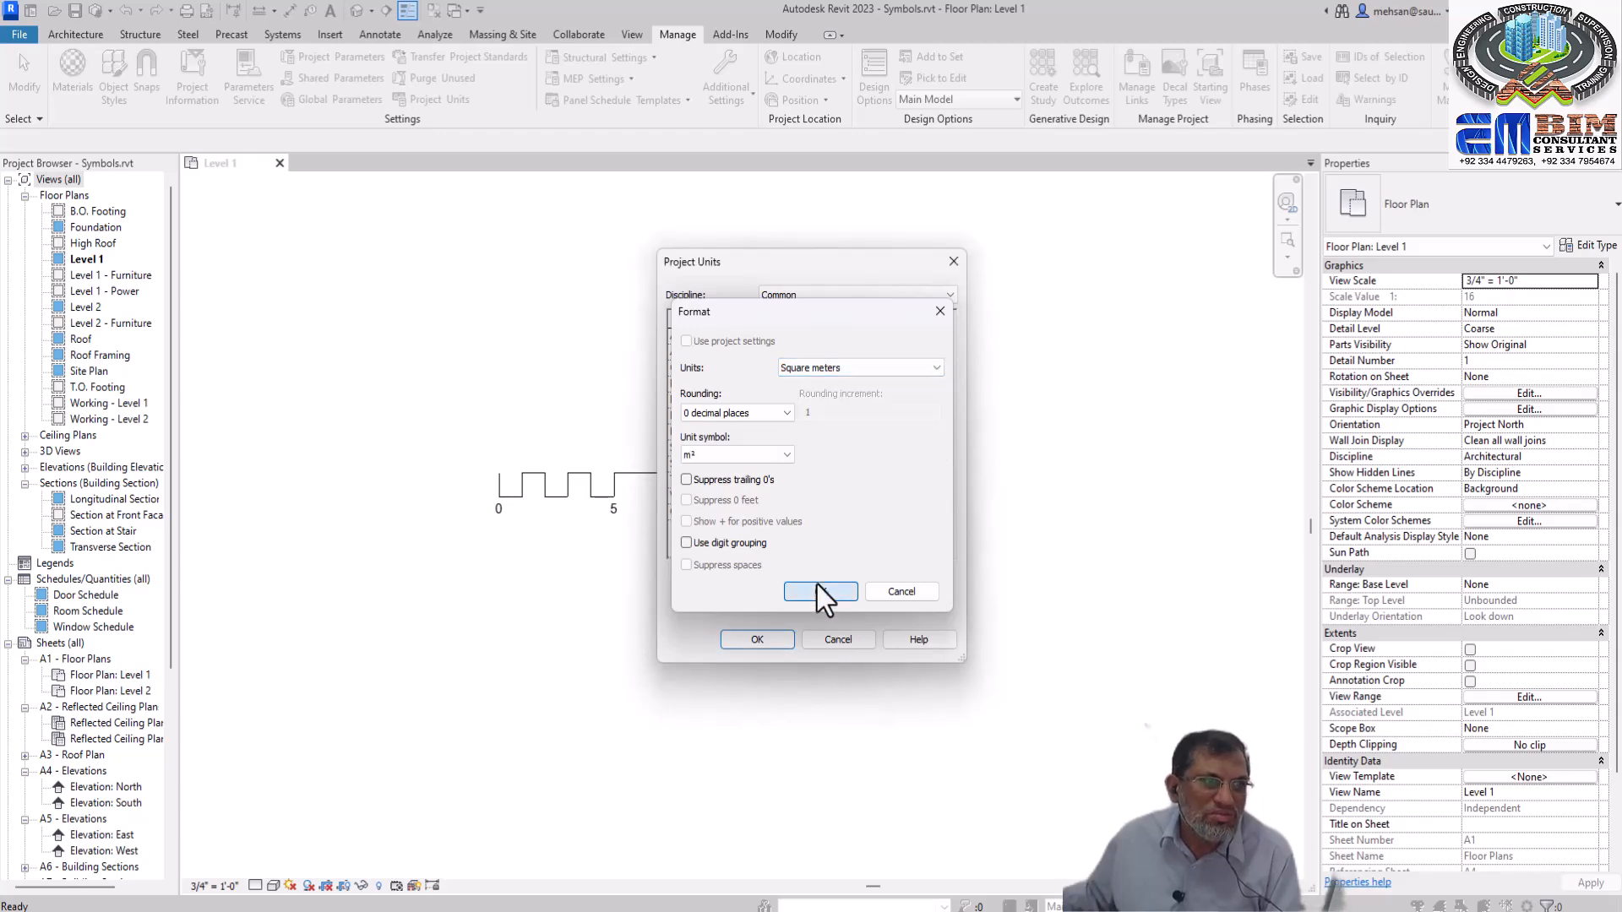
pyautogui.click(816, 590)
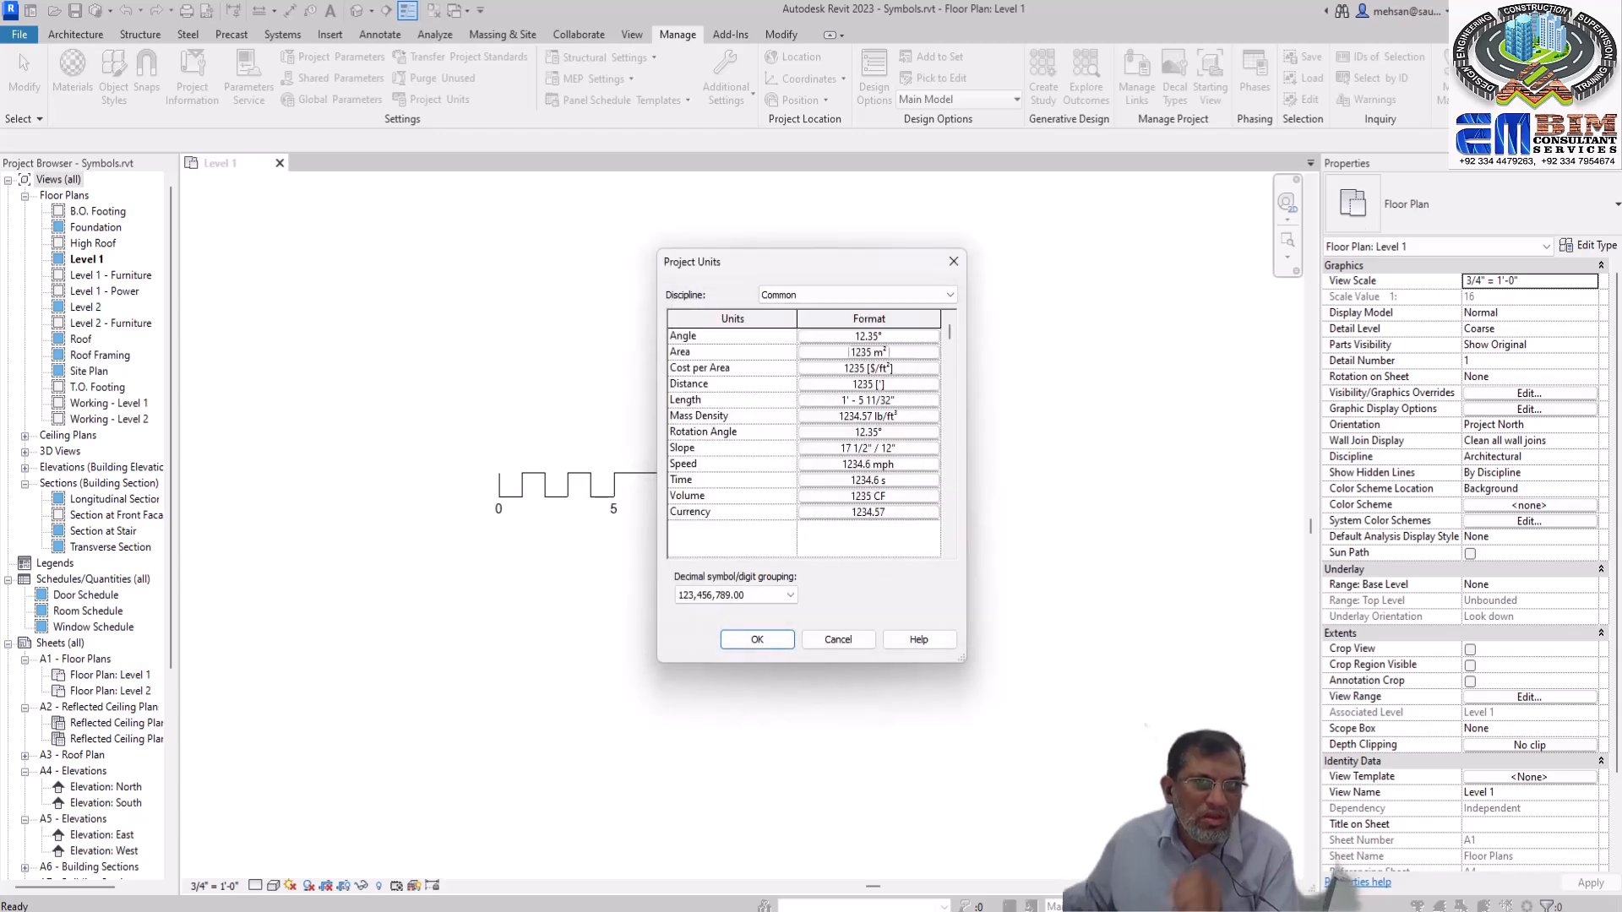
# Set the distance format in the project units to millimeters with 0 decimal places
pyautogui.click(904, 382)
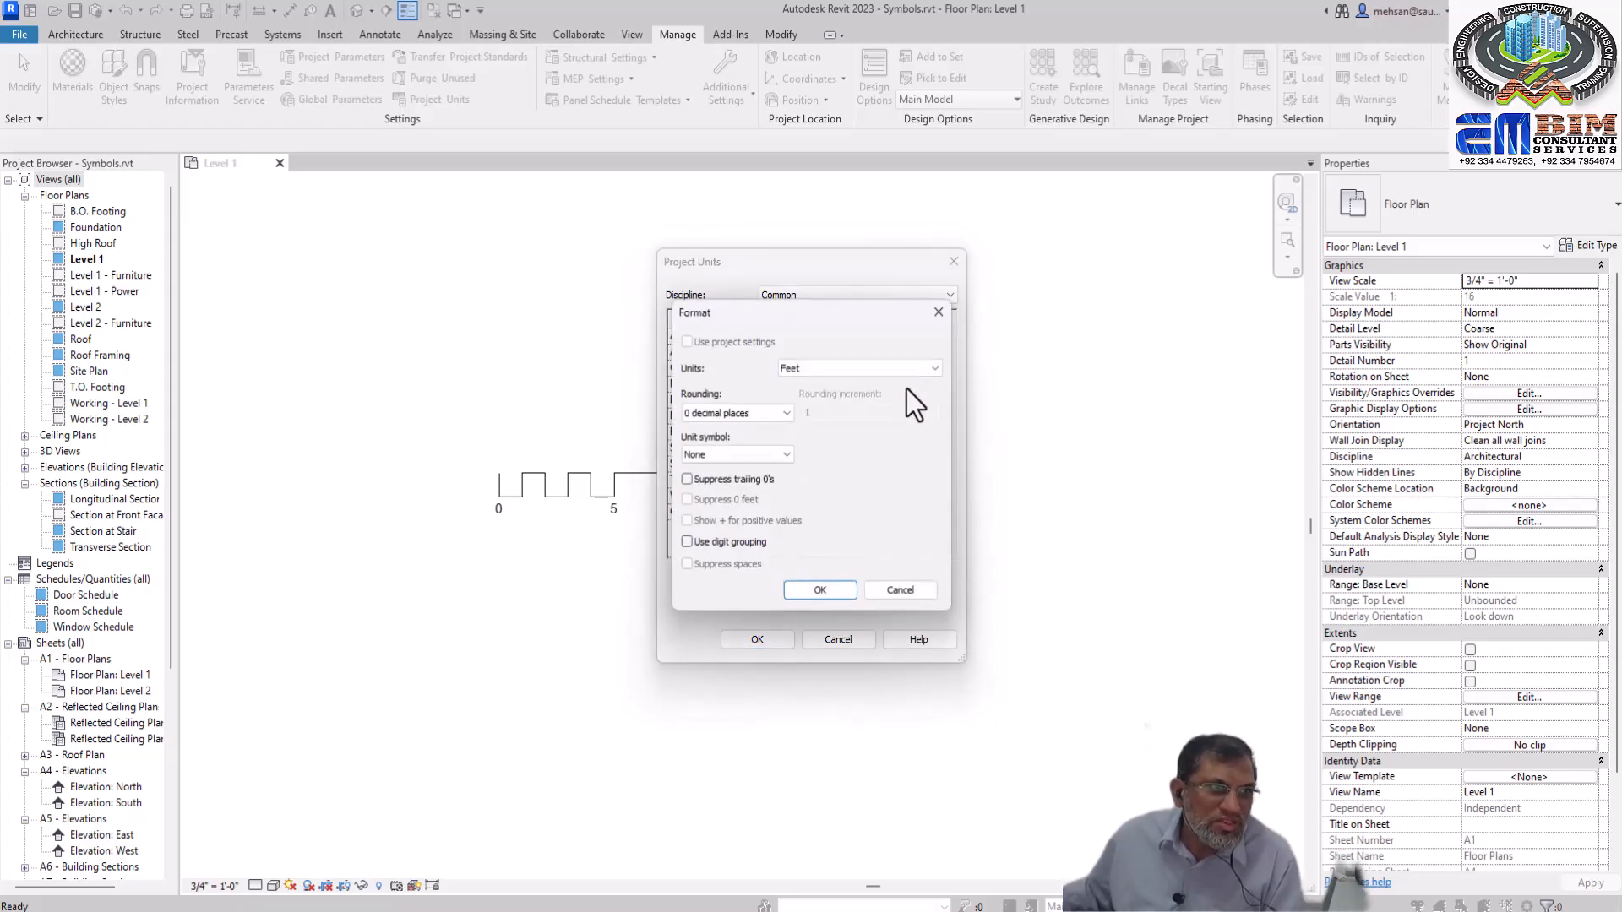
pyautogui.click(932, 370)
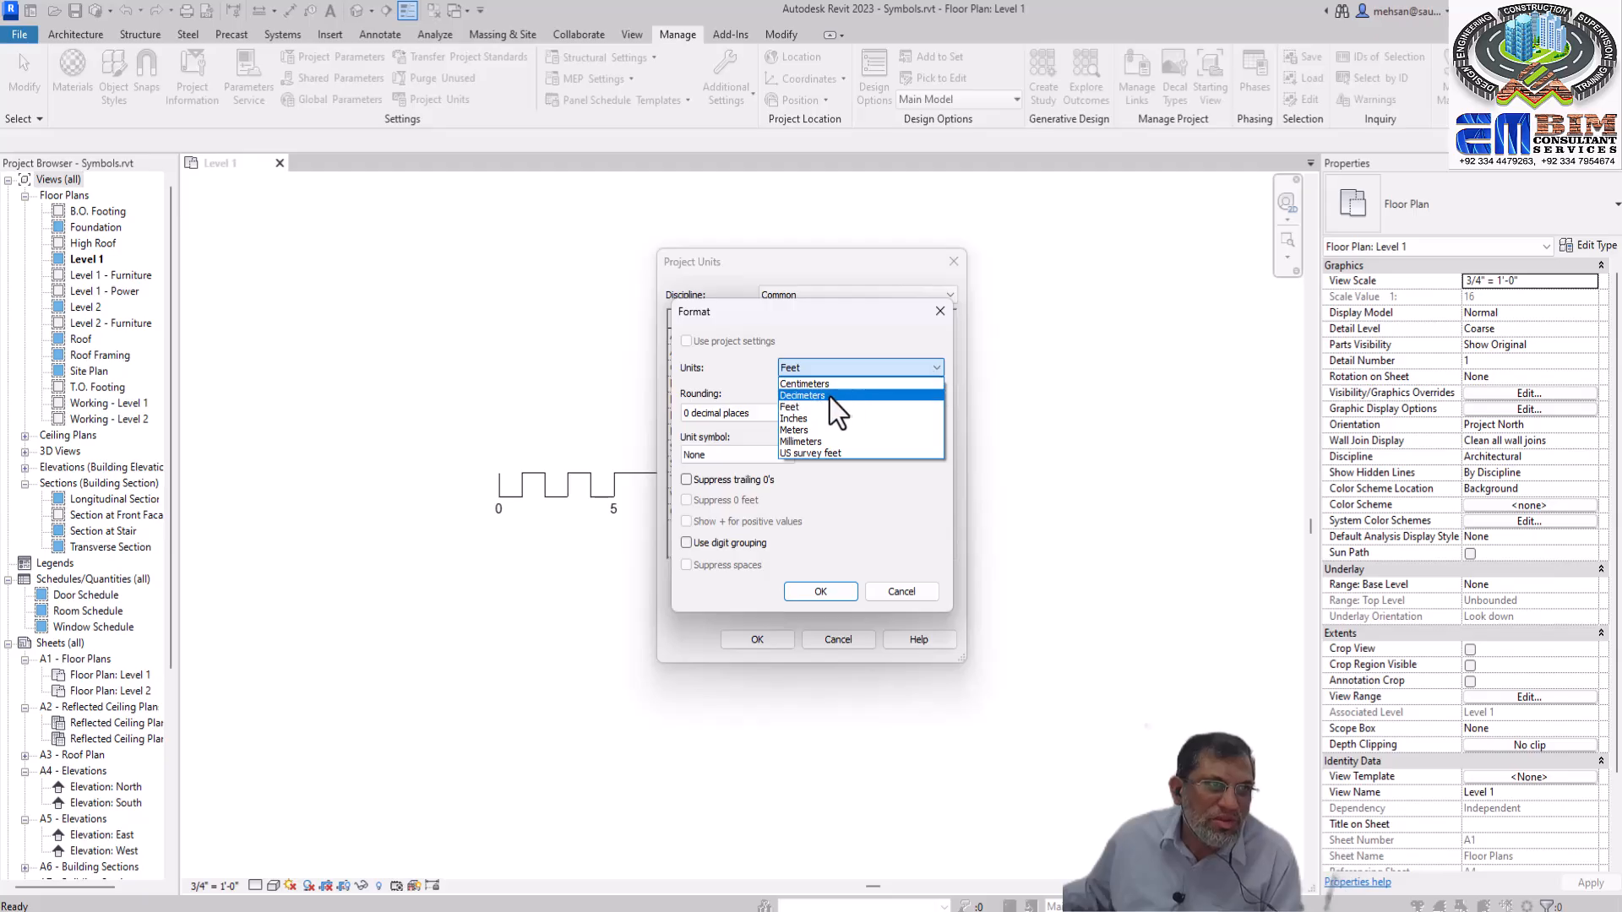
pyautogui.click(803, 442)
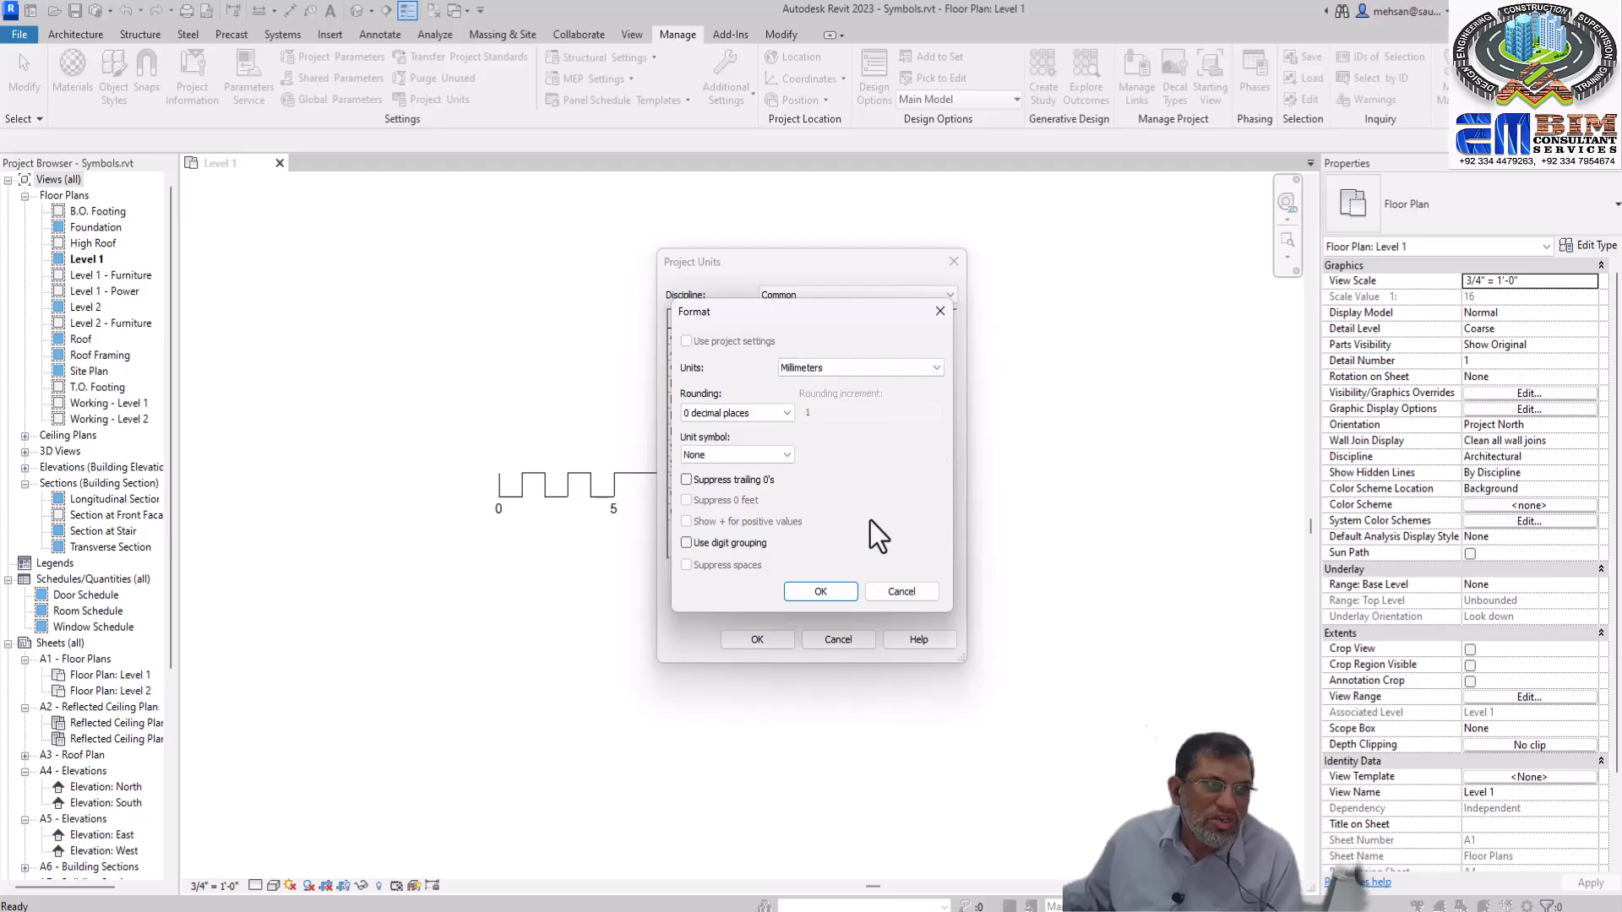
pyautogui.click(818, 595)
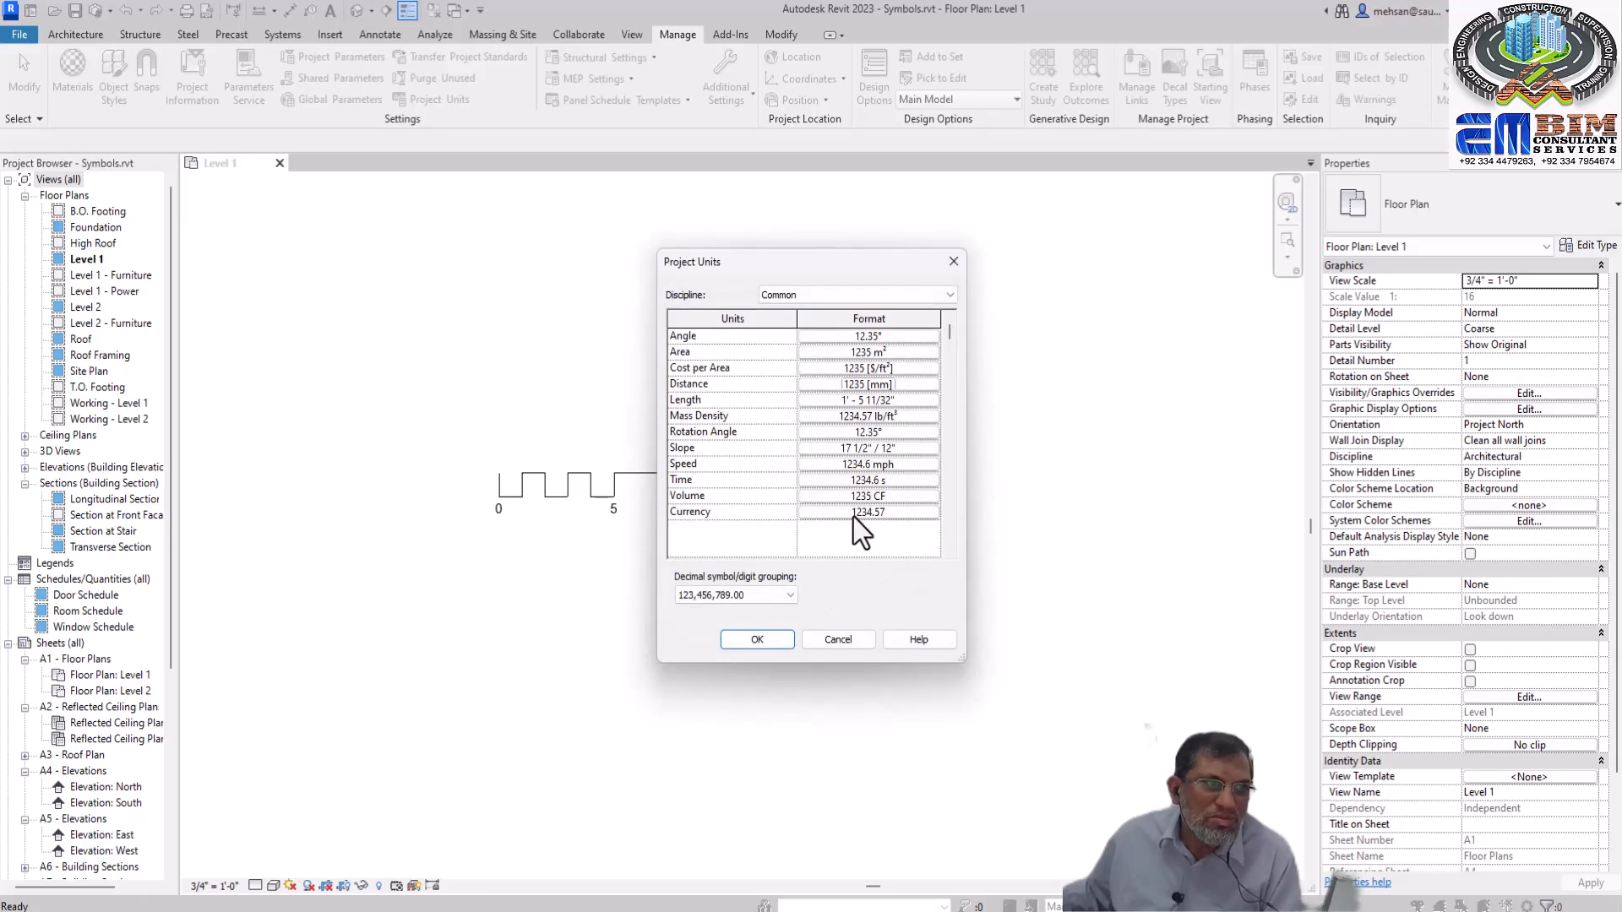
# Set the length format to millimeters with 0 decimal places and apply the project units
pyautogui.click(932, 400)
pyautogui.click(931, 368)
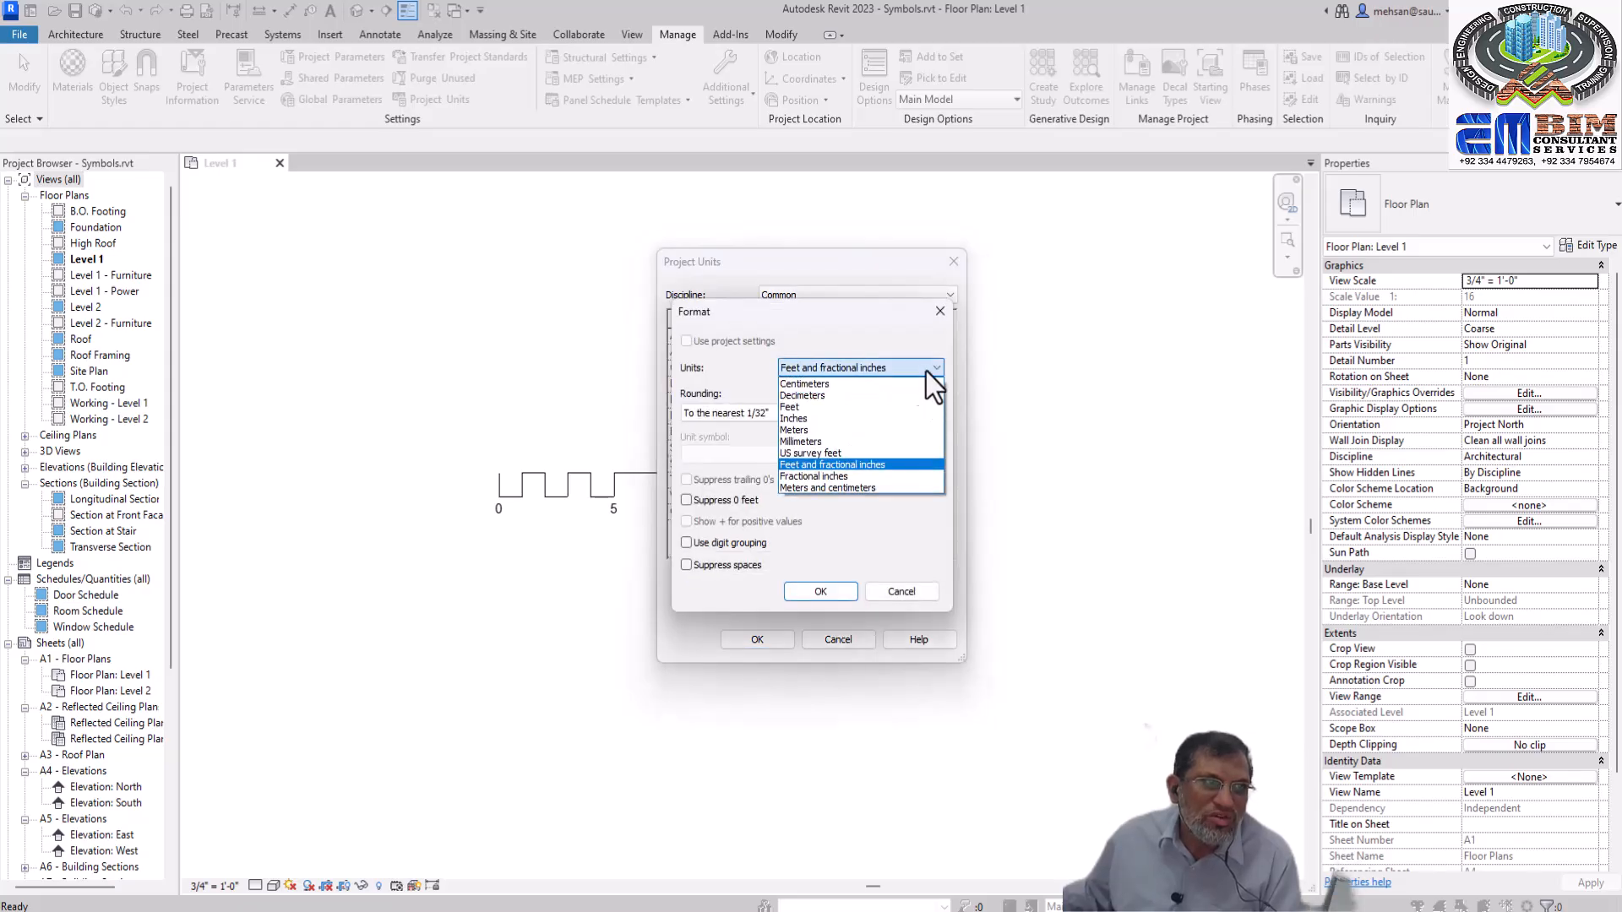
pyautogui.click(813, 442)
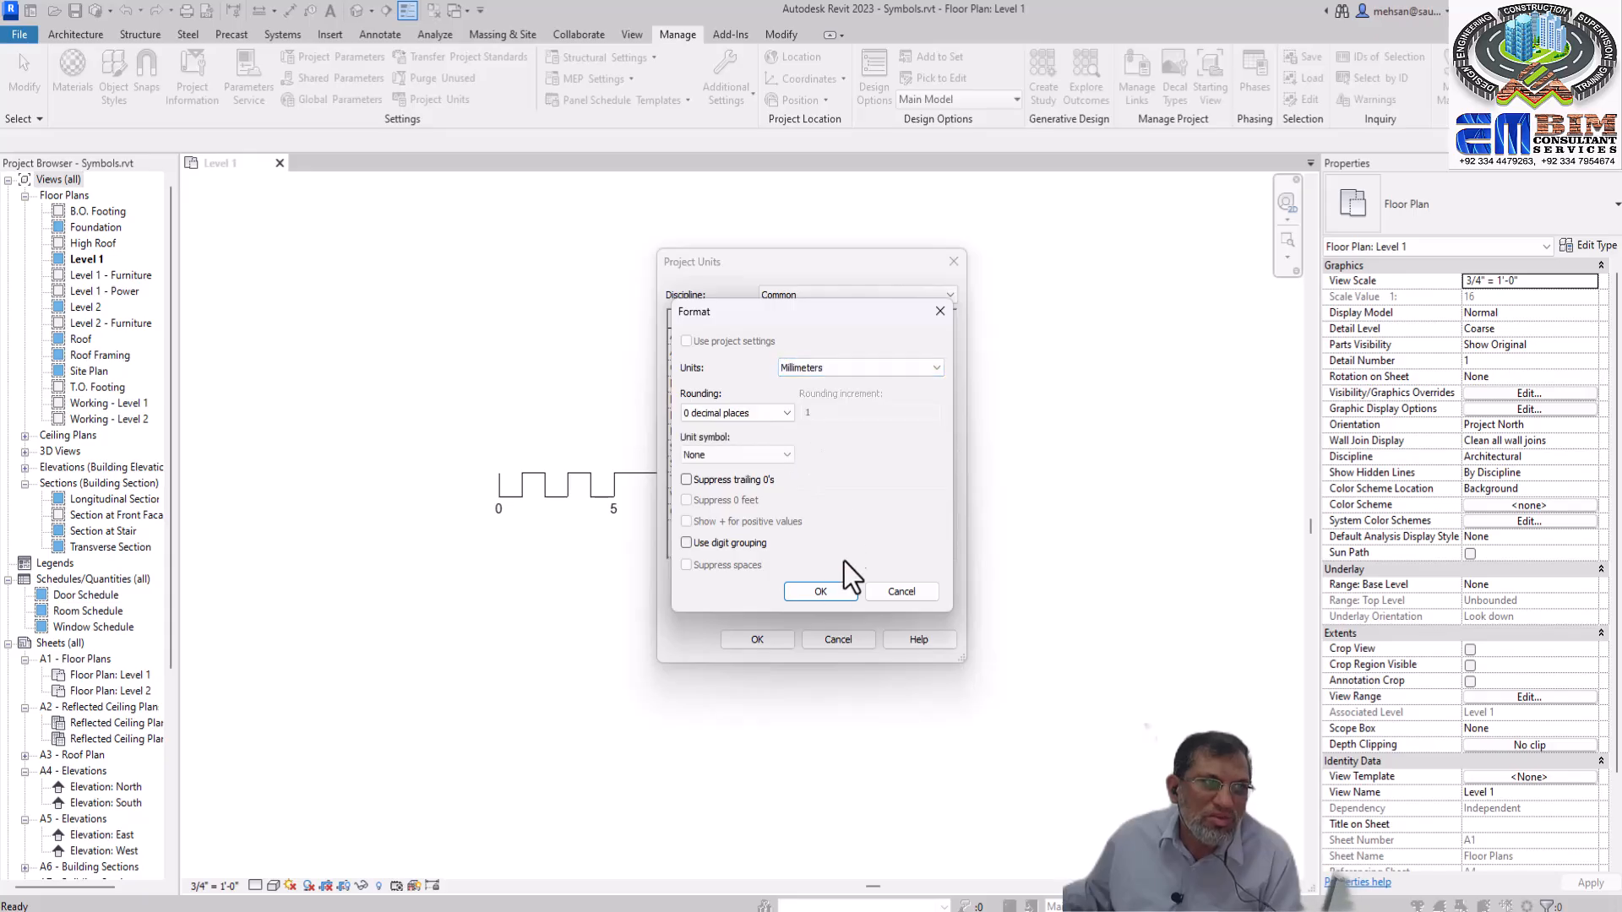
pyautogui.click(818, 591)
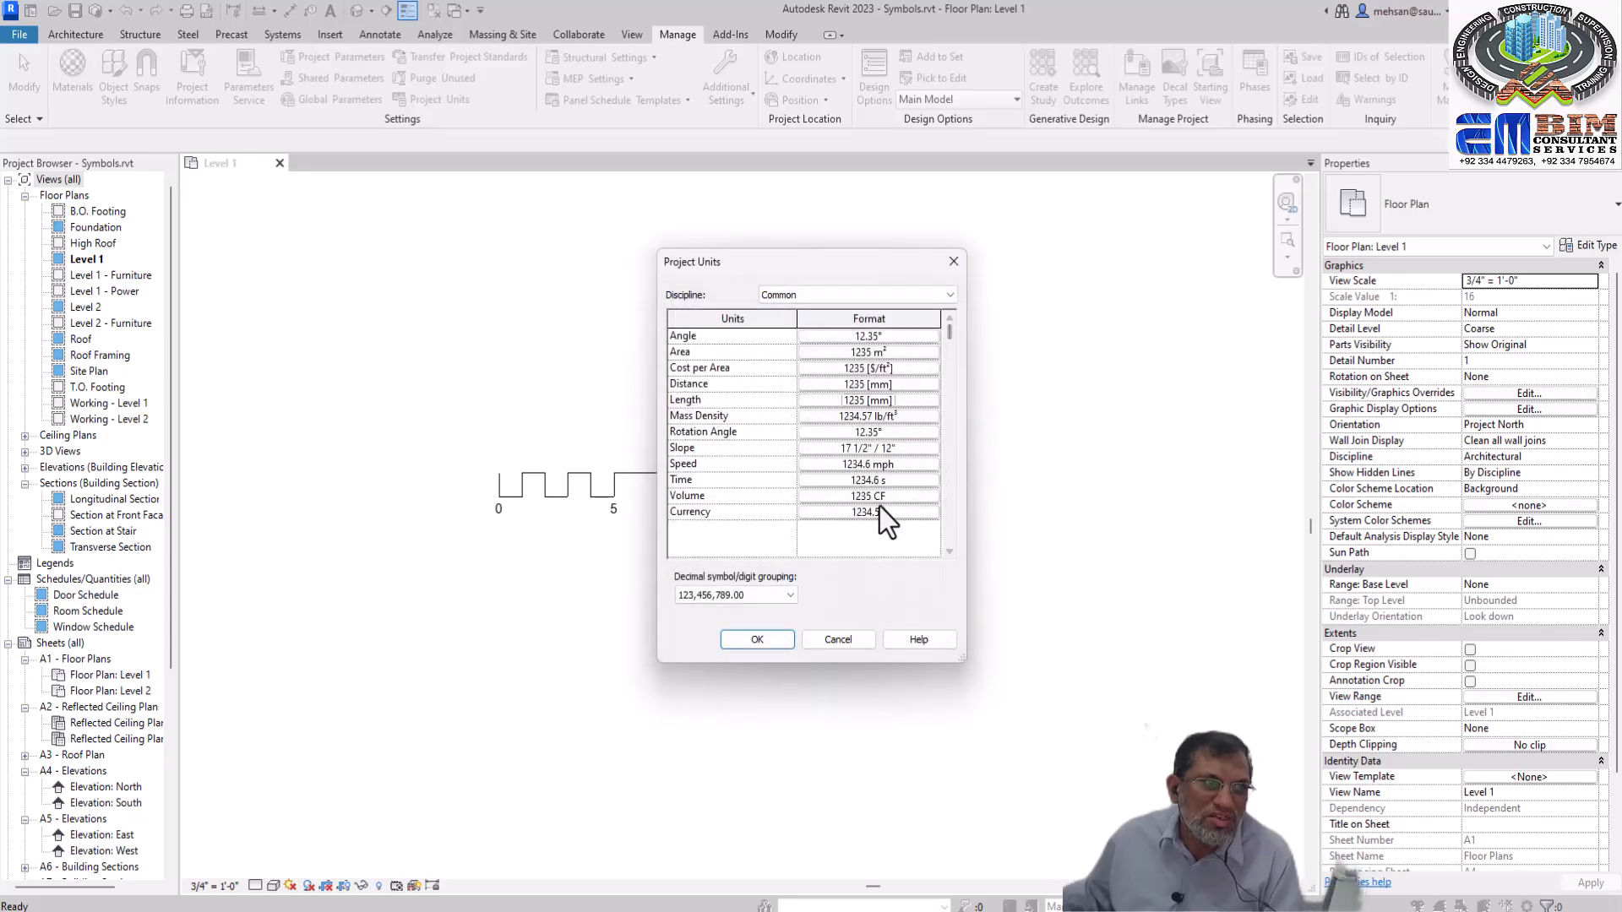
pyautogui.click(760, 642)
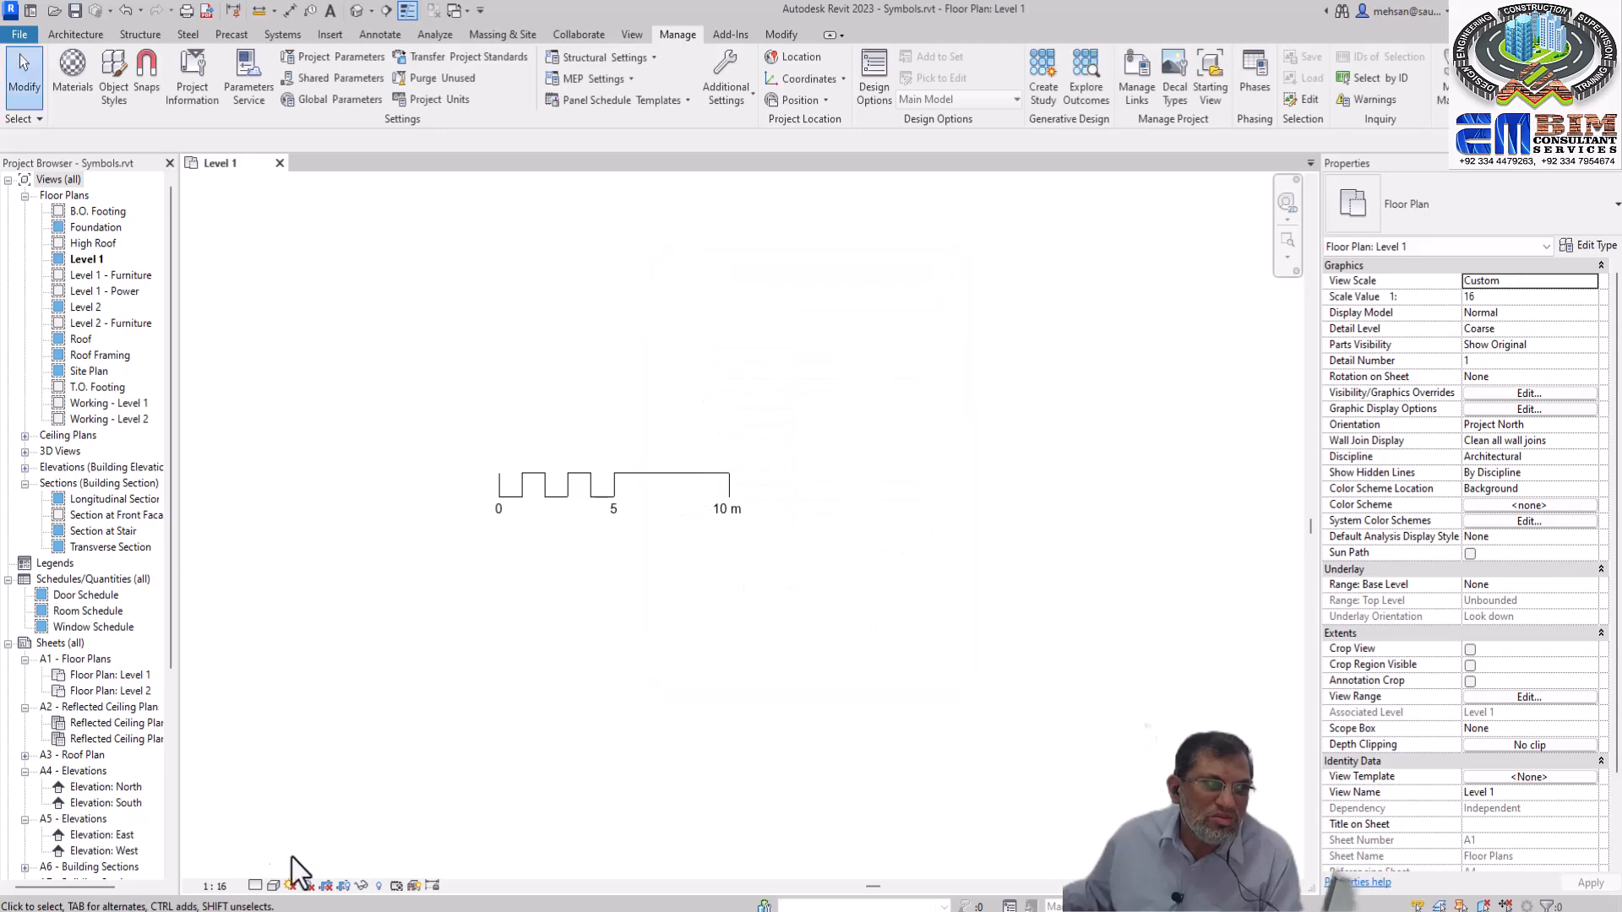
# Set the Level 1 view scale to 1 : 50 and check the annotations across the floor plan
pyautogui.click(221, 885)
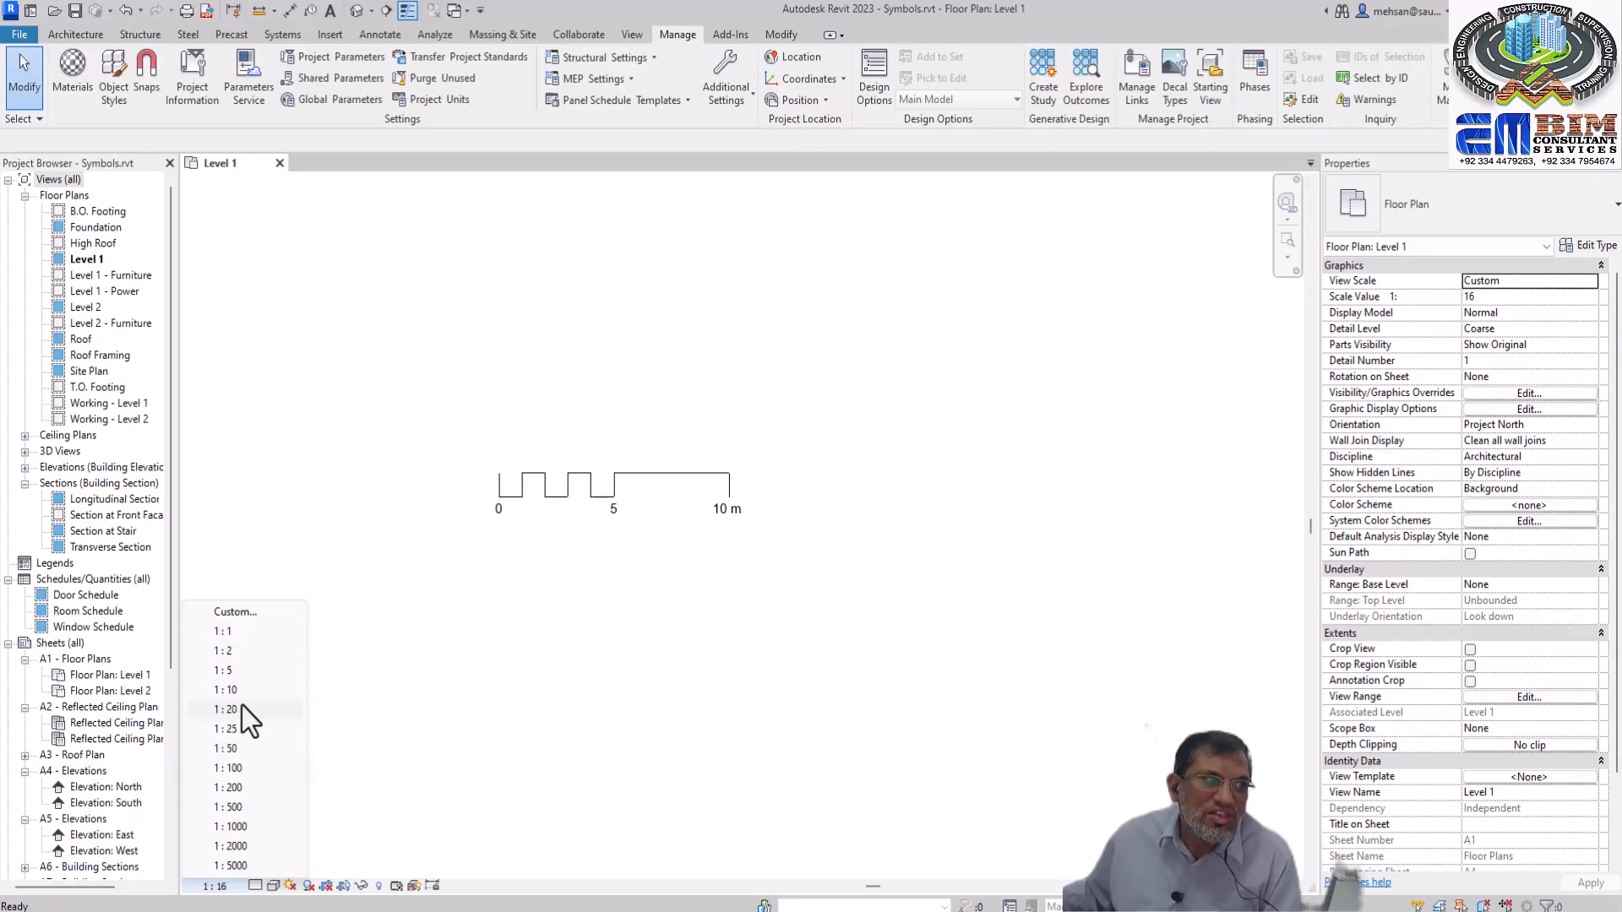
pyautogui.click(235, 749)
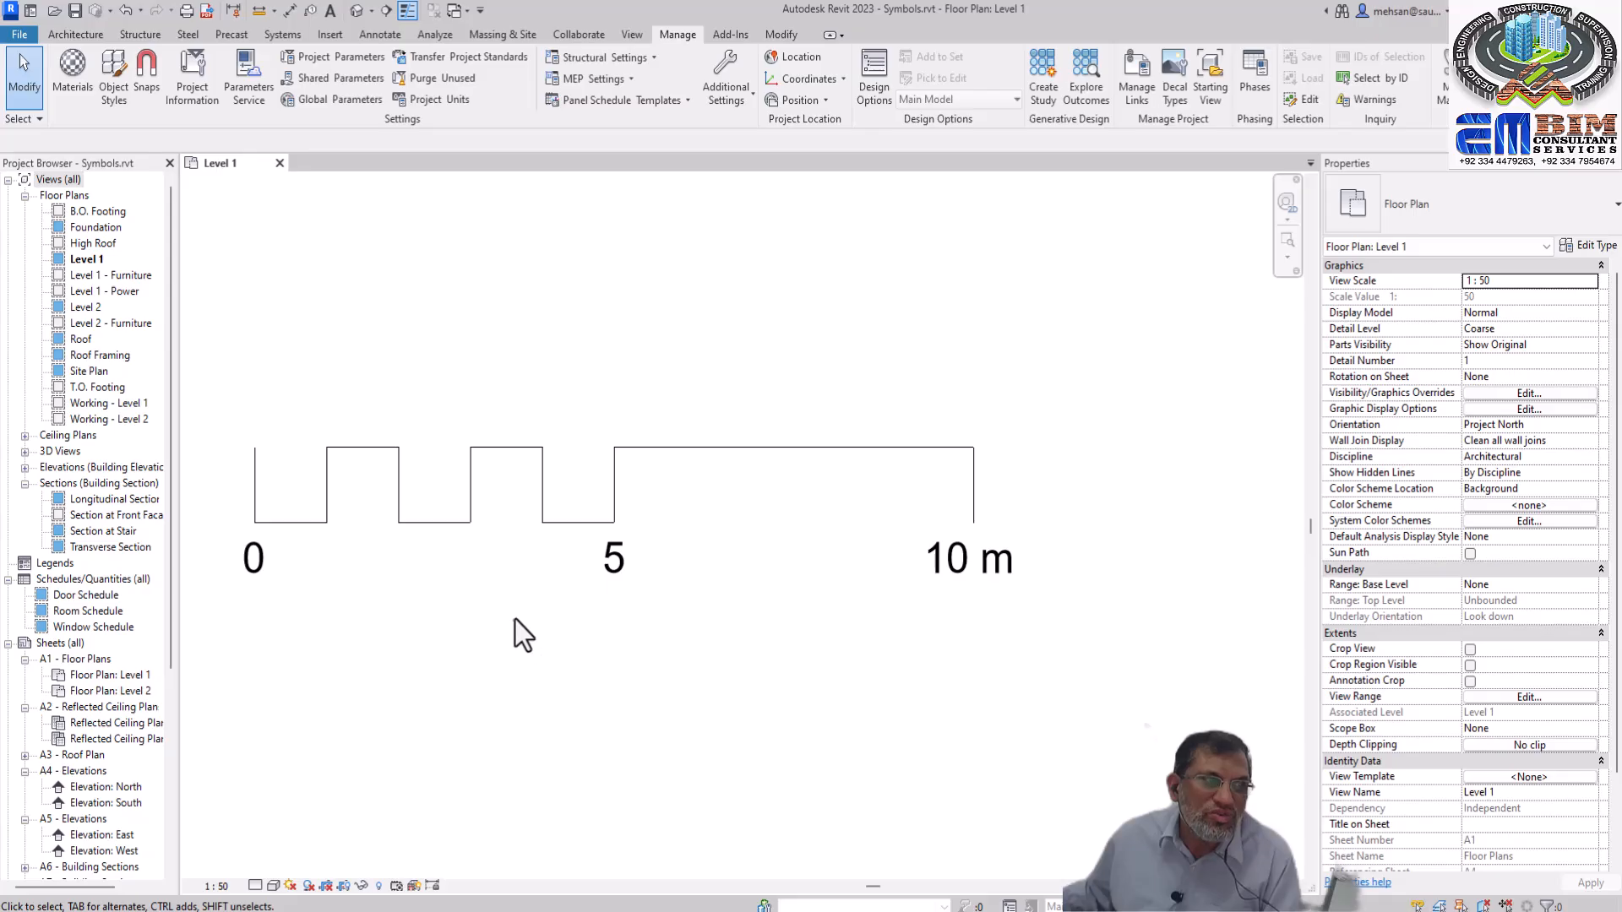
pyautogui.scroll(-5, 541, 612)
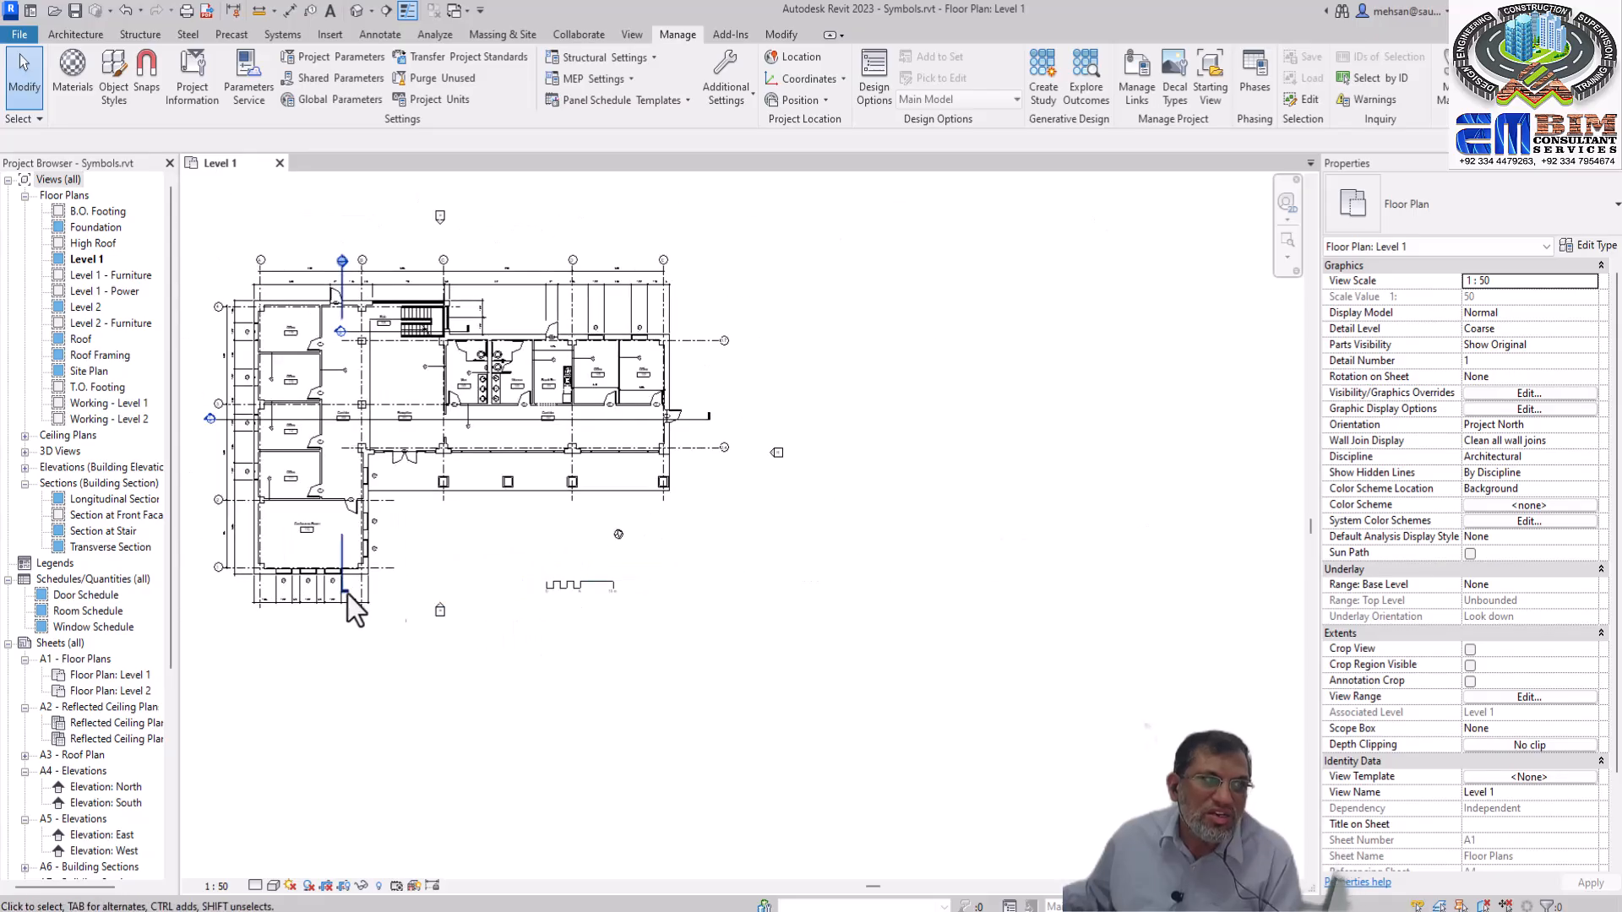
pyautogui.scroll(3, 225, 592)
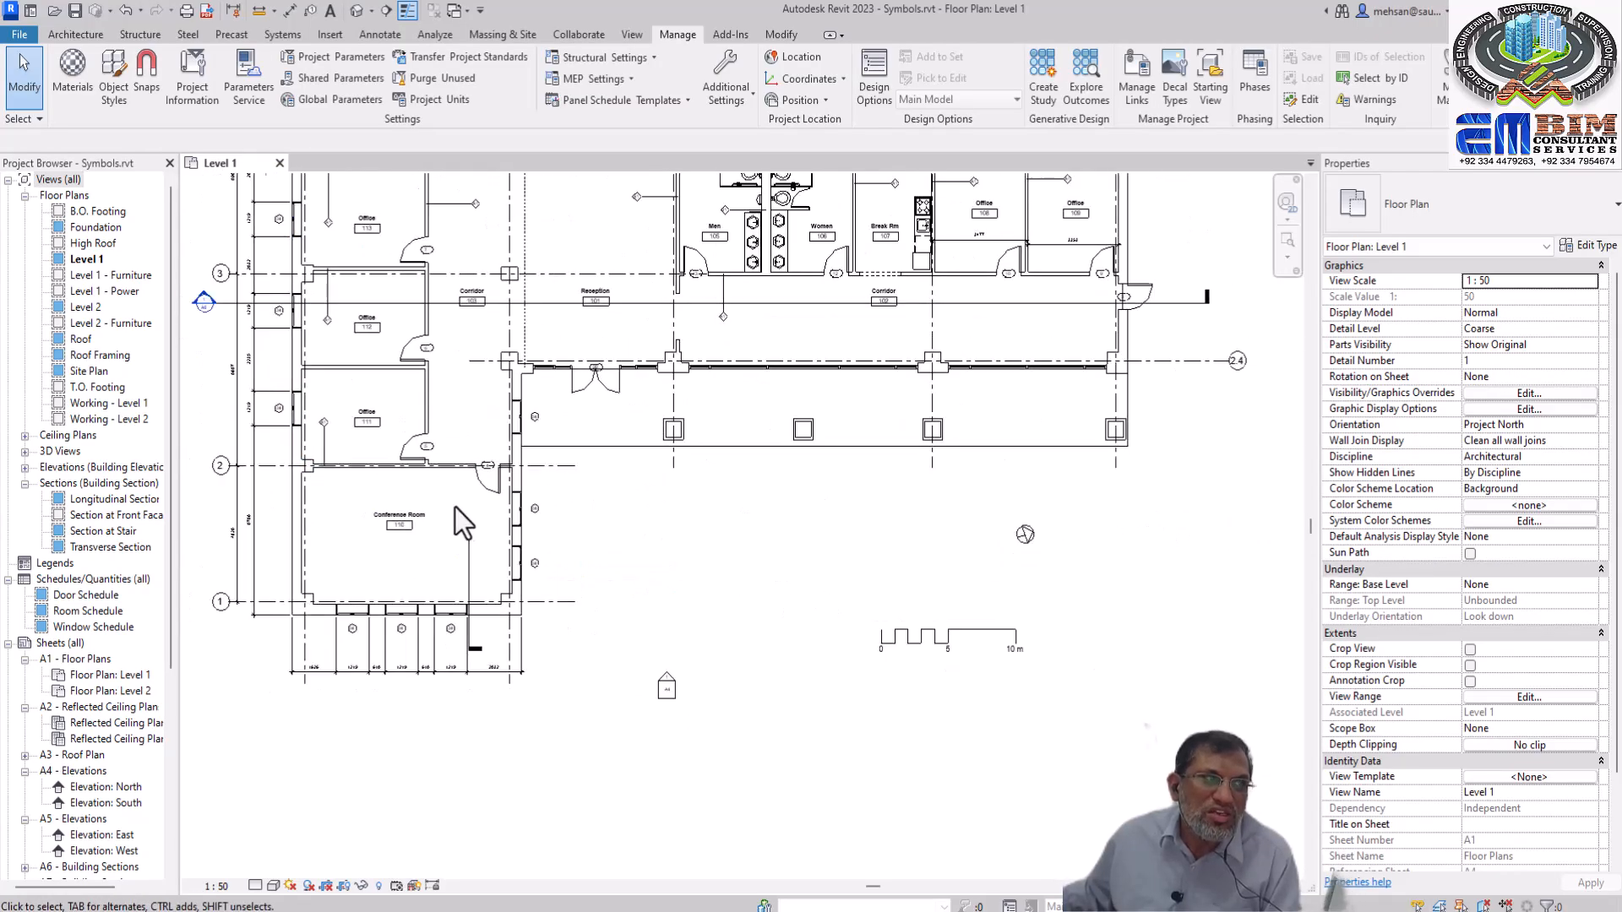
pyautogui.scroll(-2, 451, 507)
pyautogui.scroll(2, 591, 378)
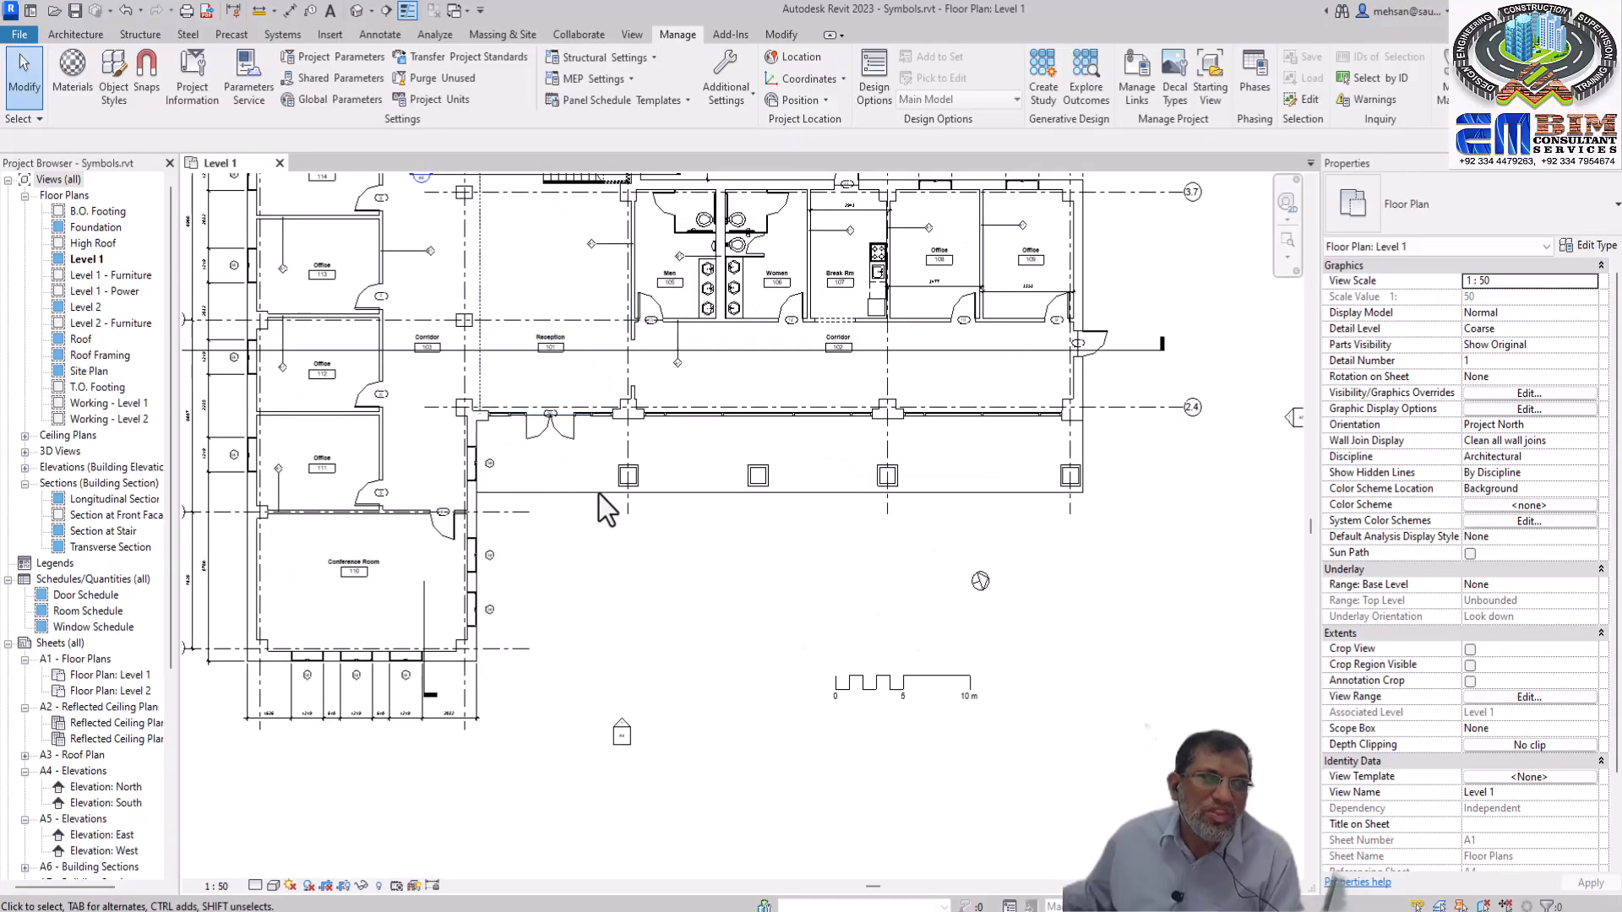
pyautogui.scroll(-2, 565, 612)
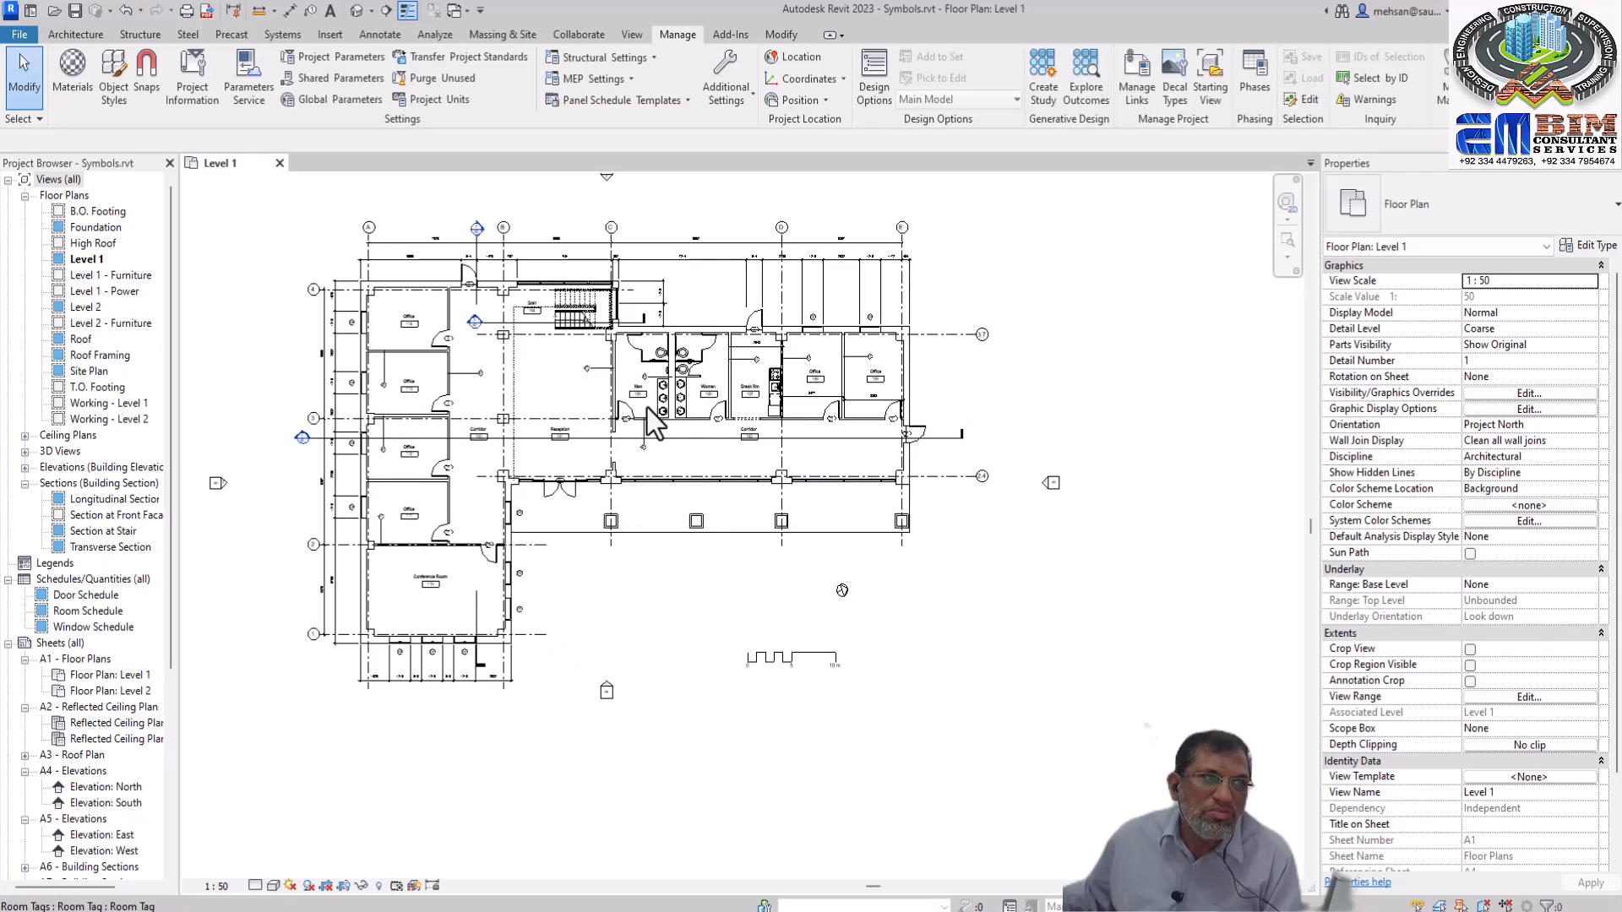
# Examine the symbols in the Level 1 plan, compare with the Level 2 floor plan, and return to Level 1
pyautogui.scroll(1, 647, 408)
pyautogui.scroll(1, 657, 468)
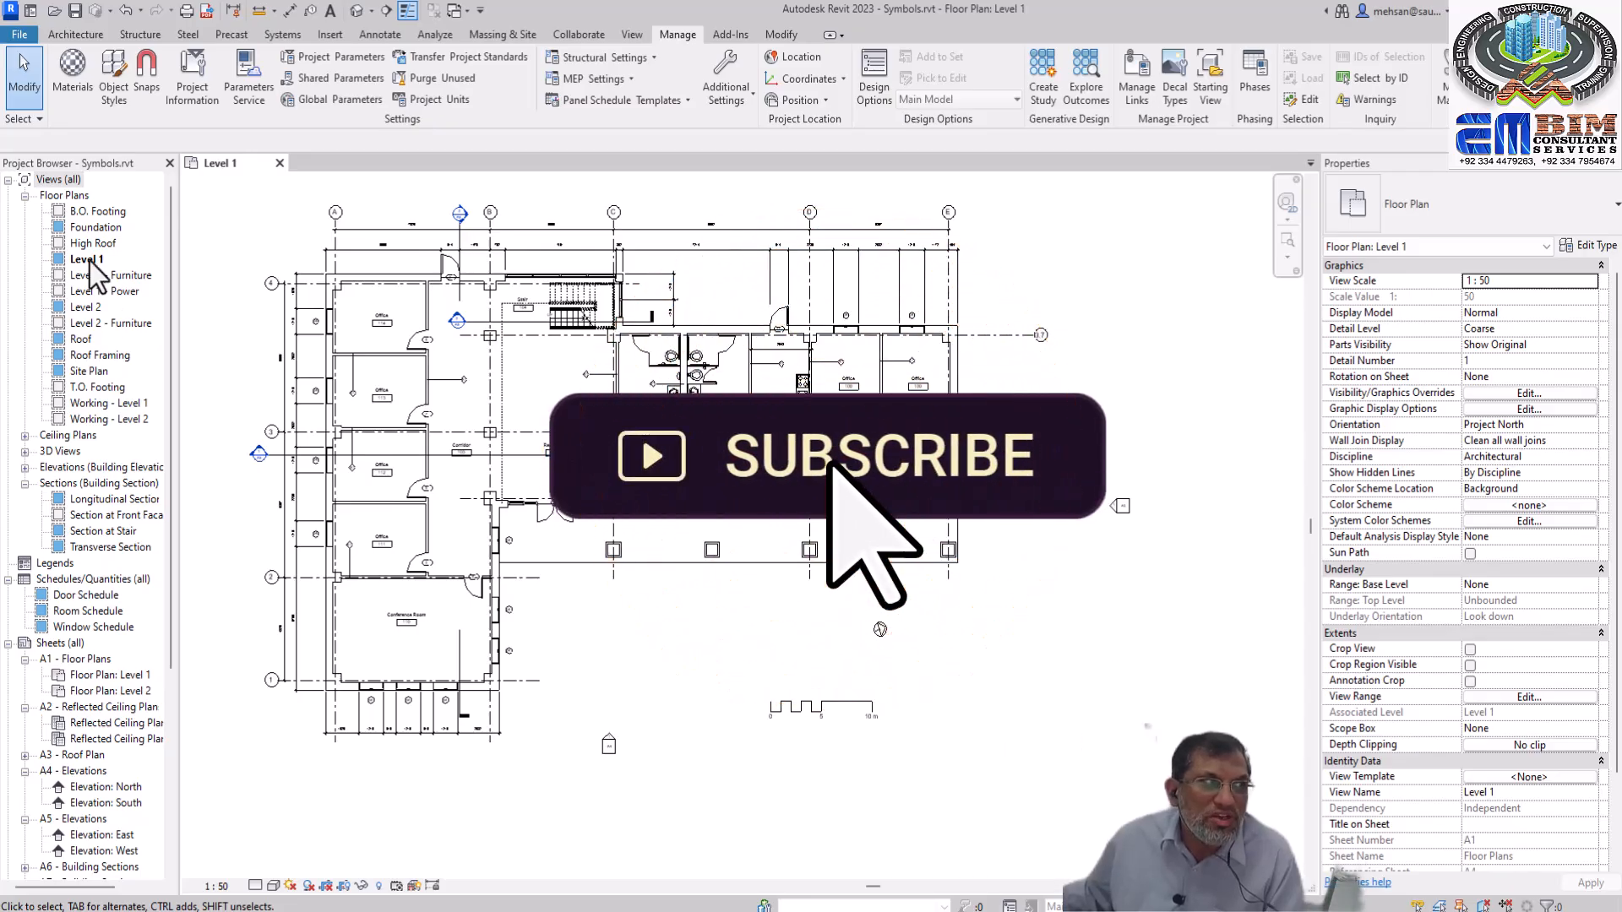
pyautogui.scroll(2, 875, 635)
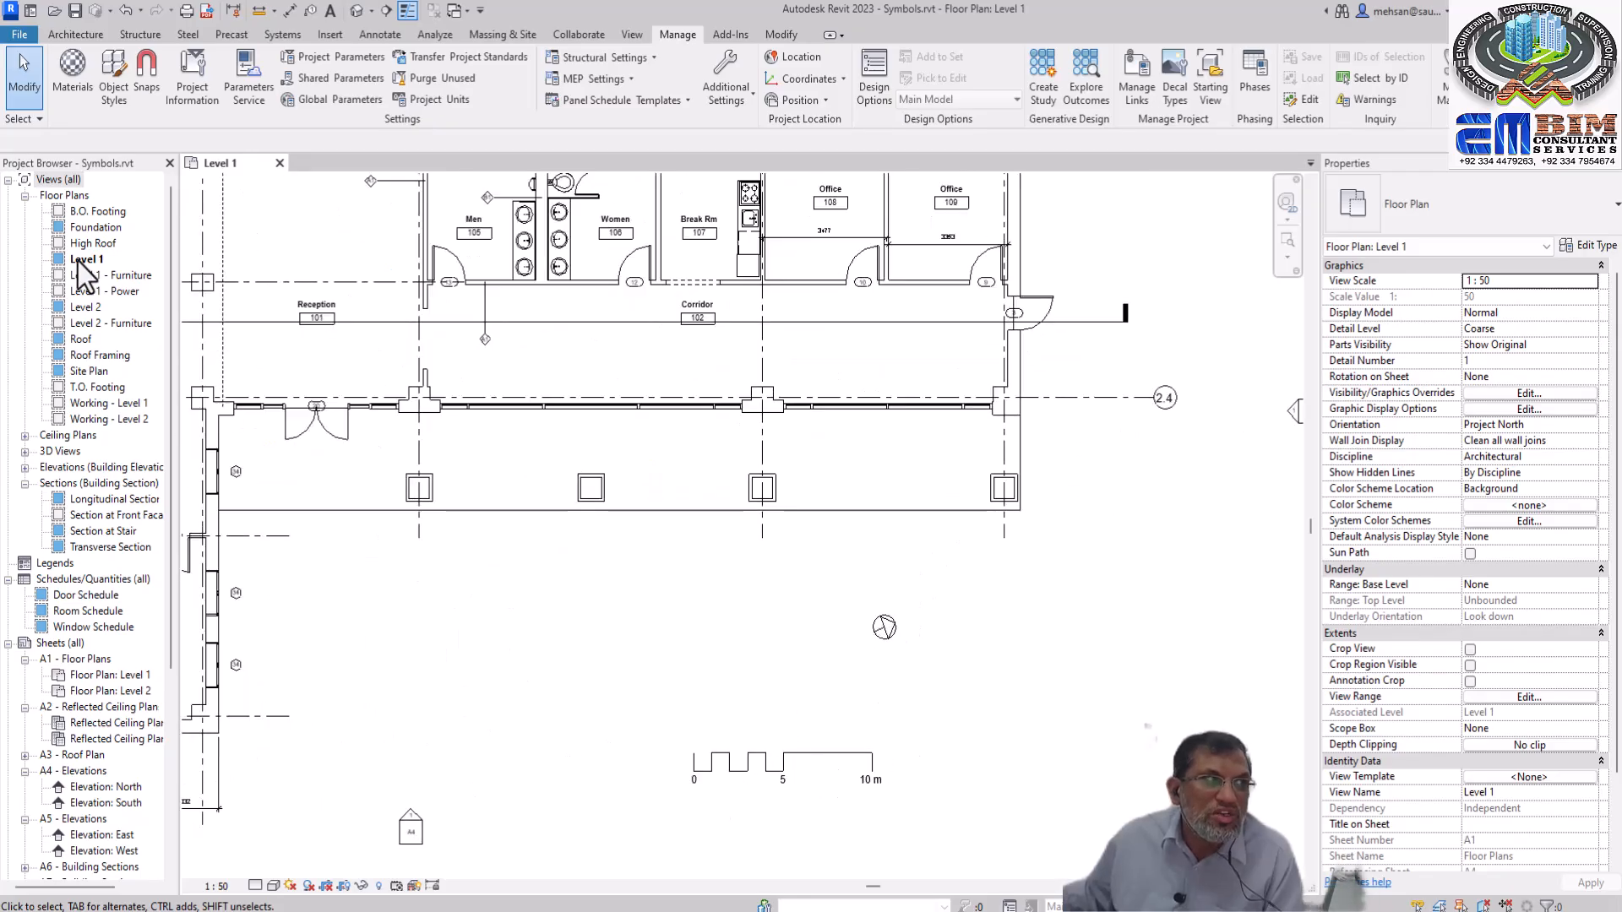
pyautogui.doubleClick(89, 307)
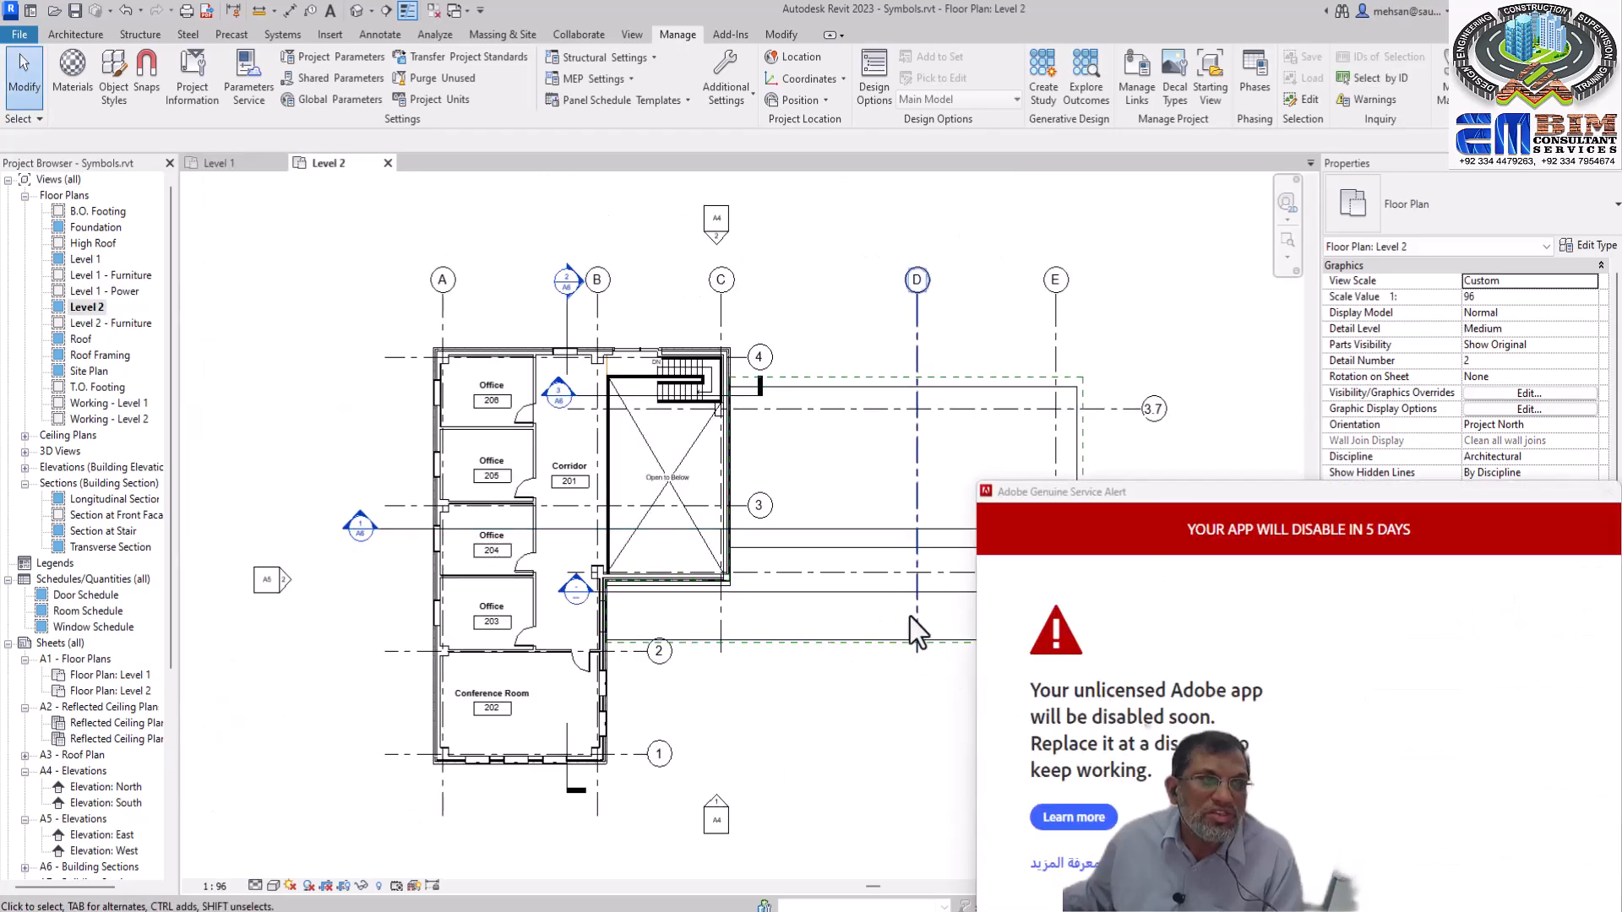
pyautogui.click(1608, 491)
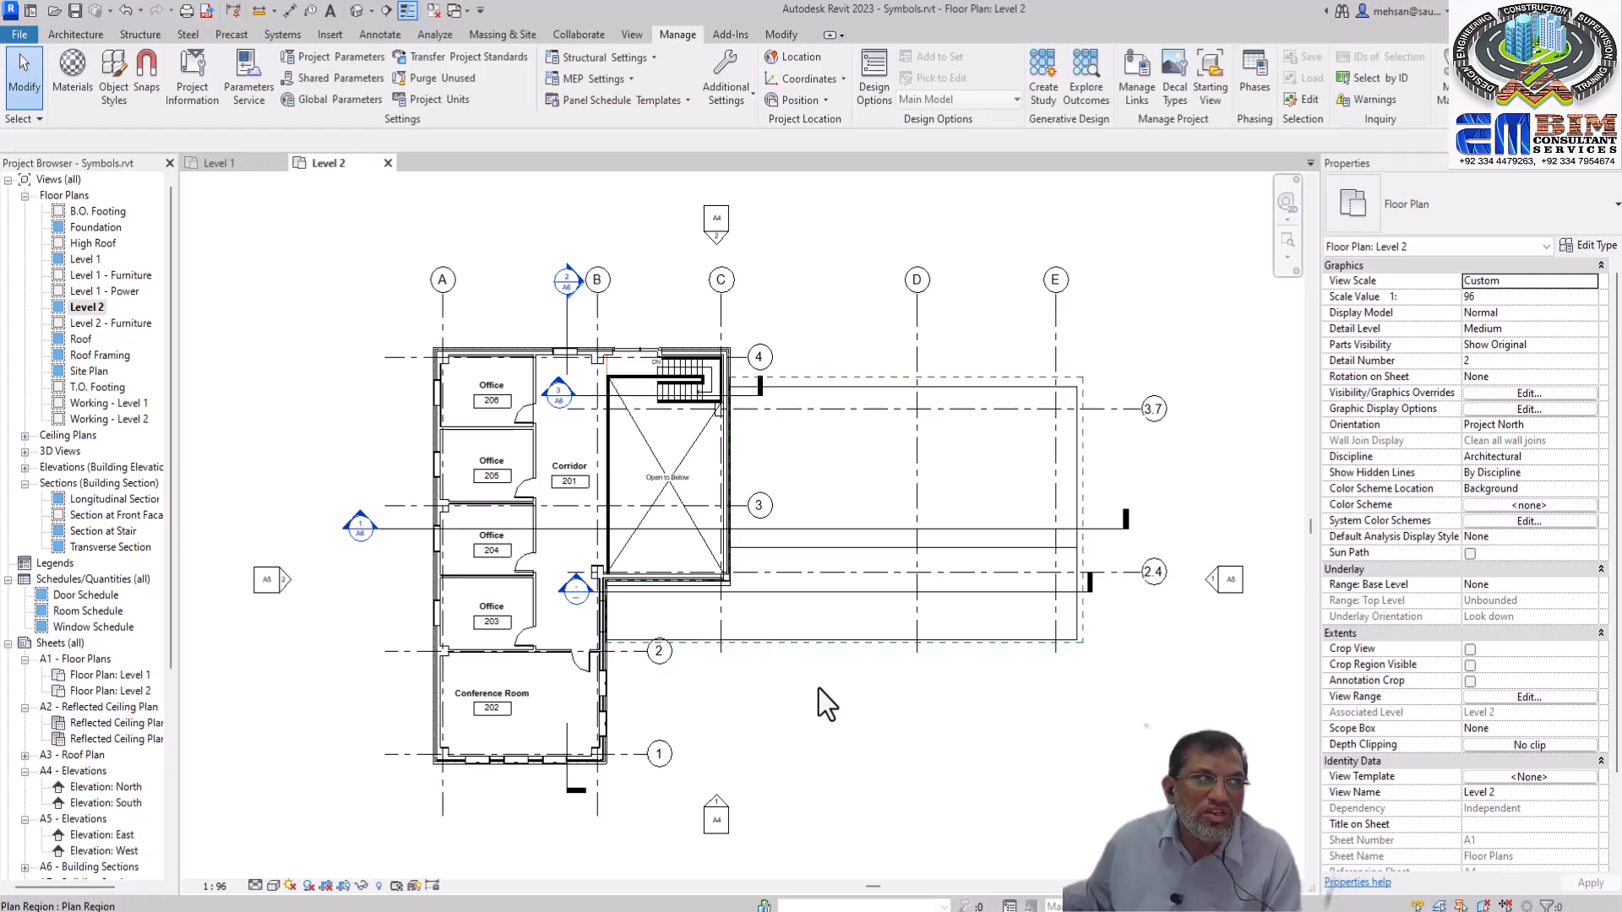
pyautogui.doubleClick(85, 260)
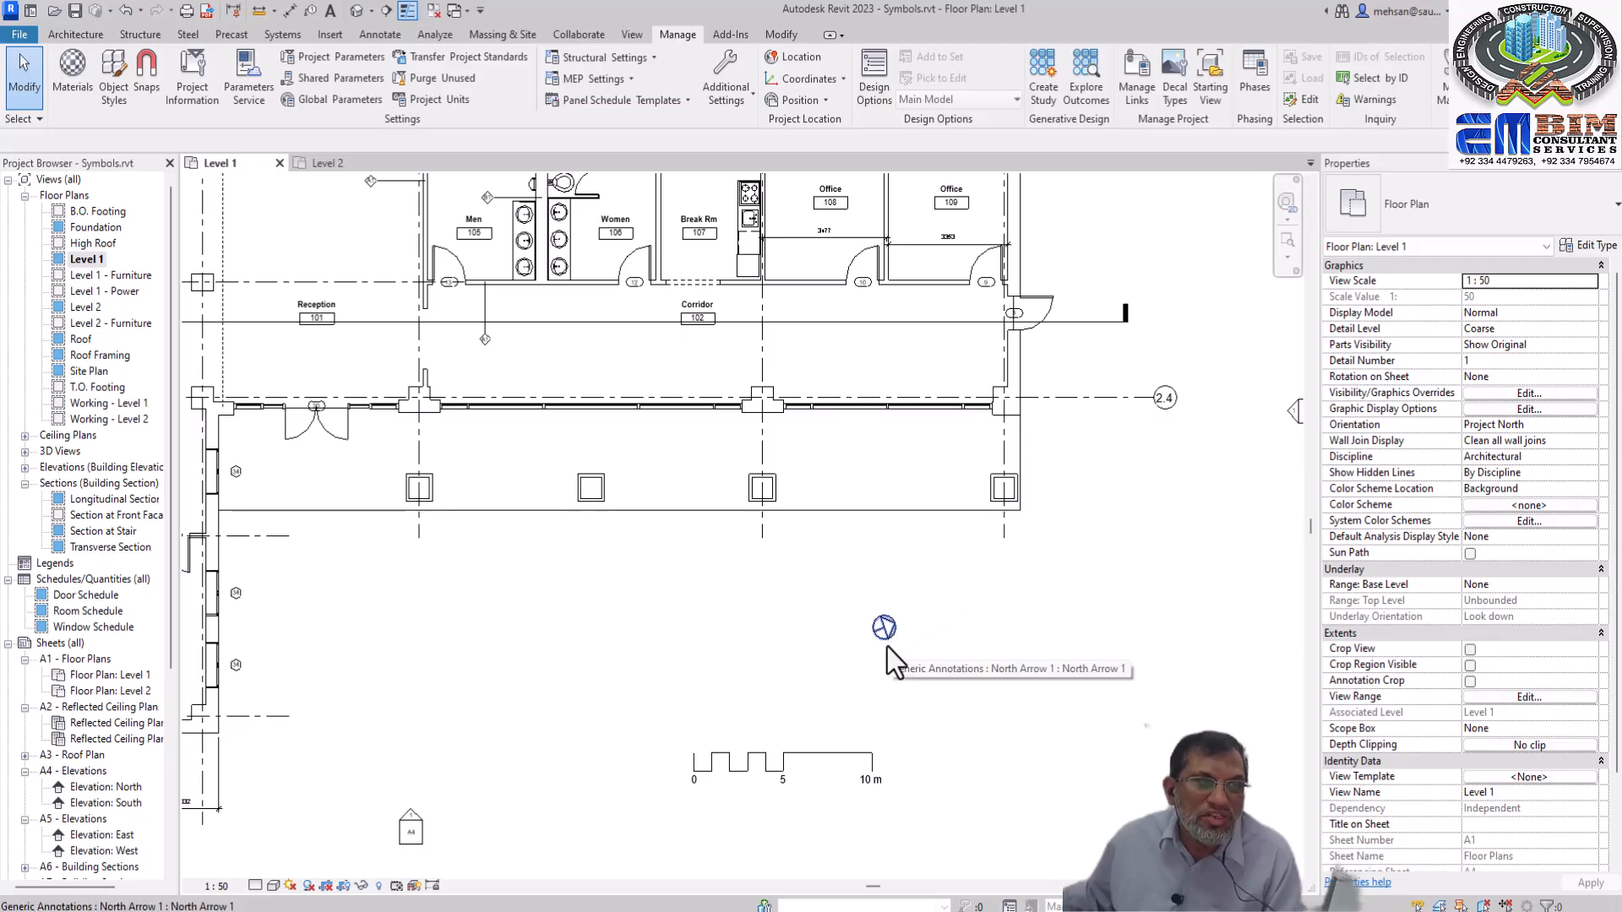
# Copy the Level 1 north arrow to the clipboard and paste it aligned to the Floor Plan: Level 2 view
pyautogui.click(887, 630)
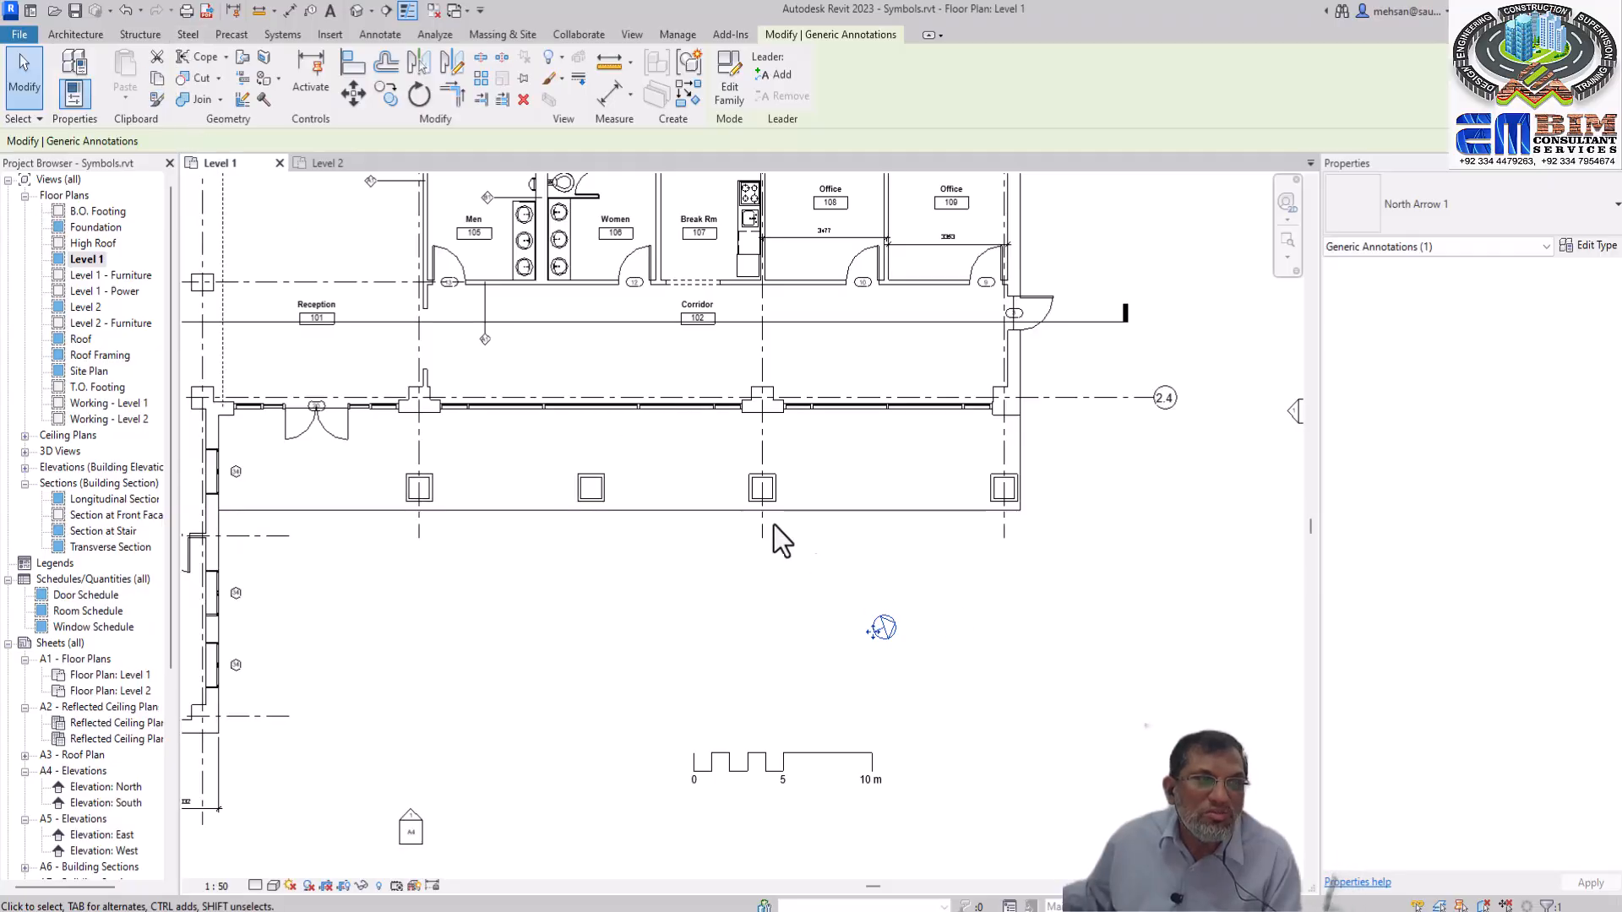
pyautogui.click(156, 82)
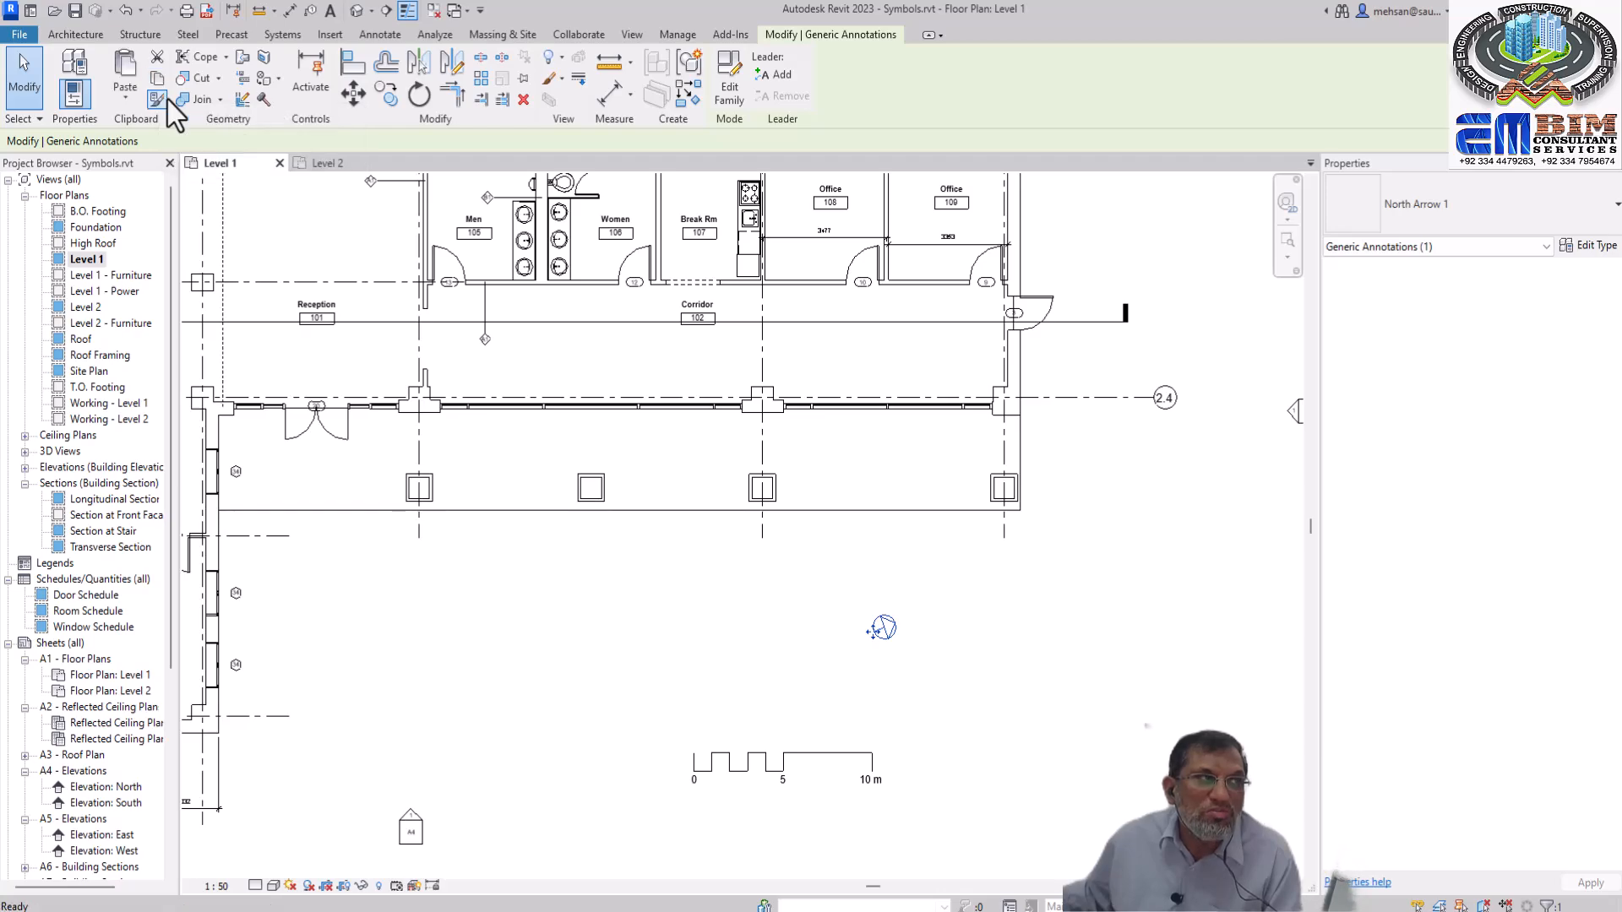
pyautogui.click(125, 99)
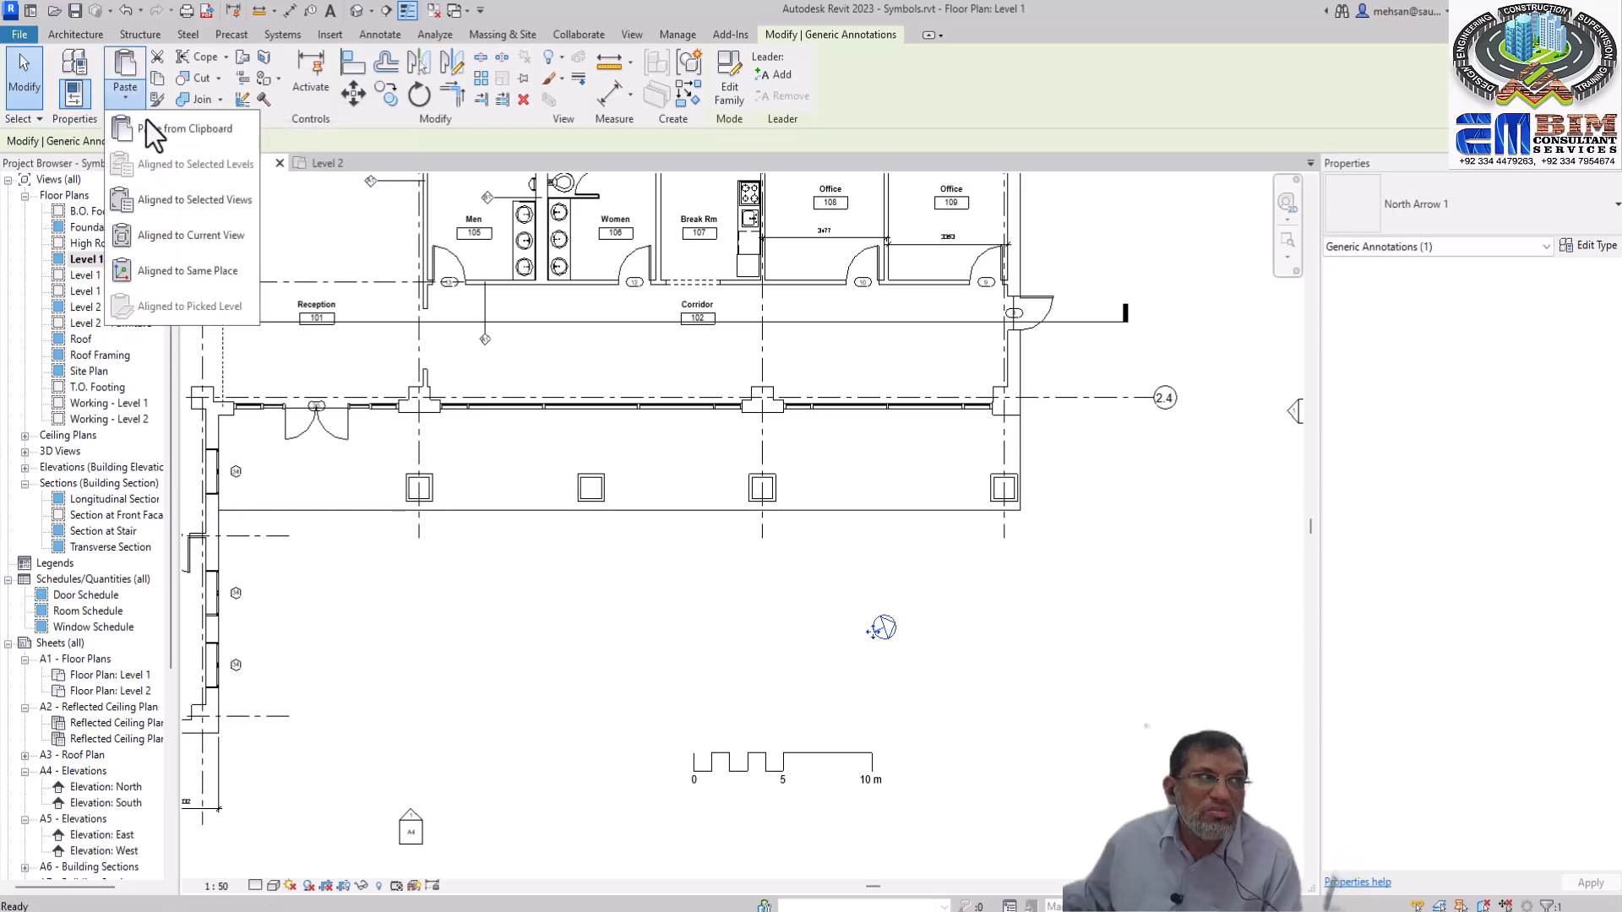
pyautogui.click(206, 200)
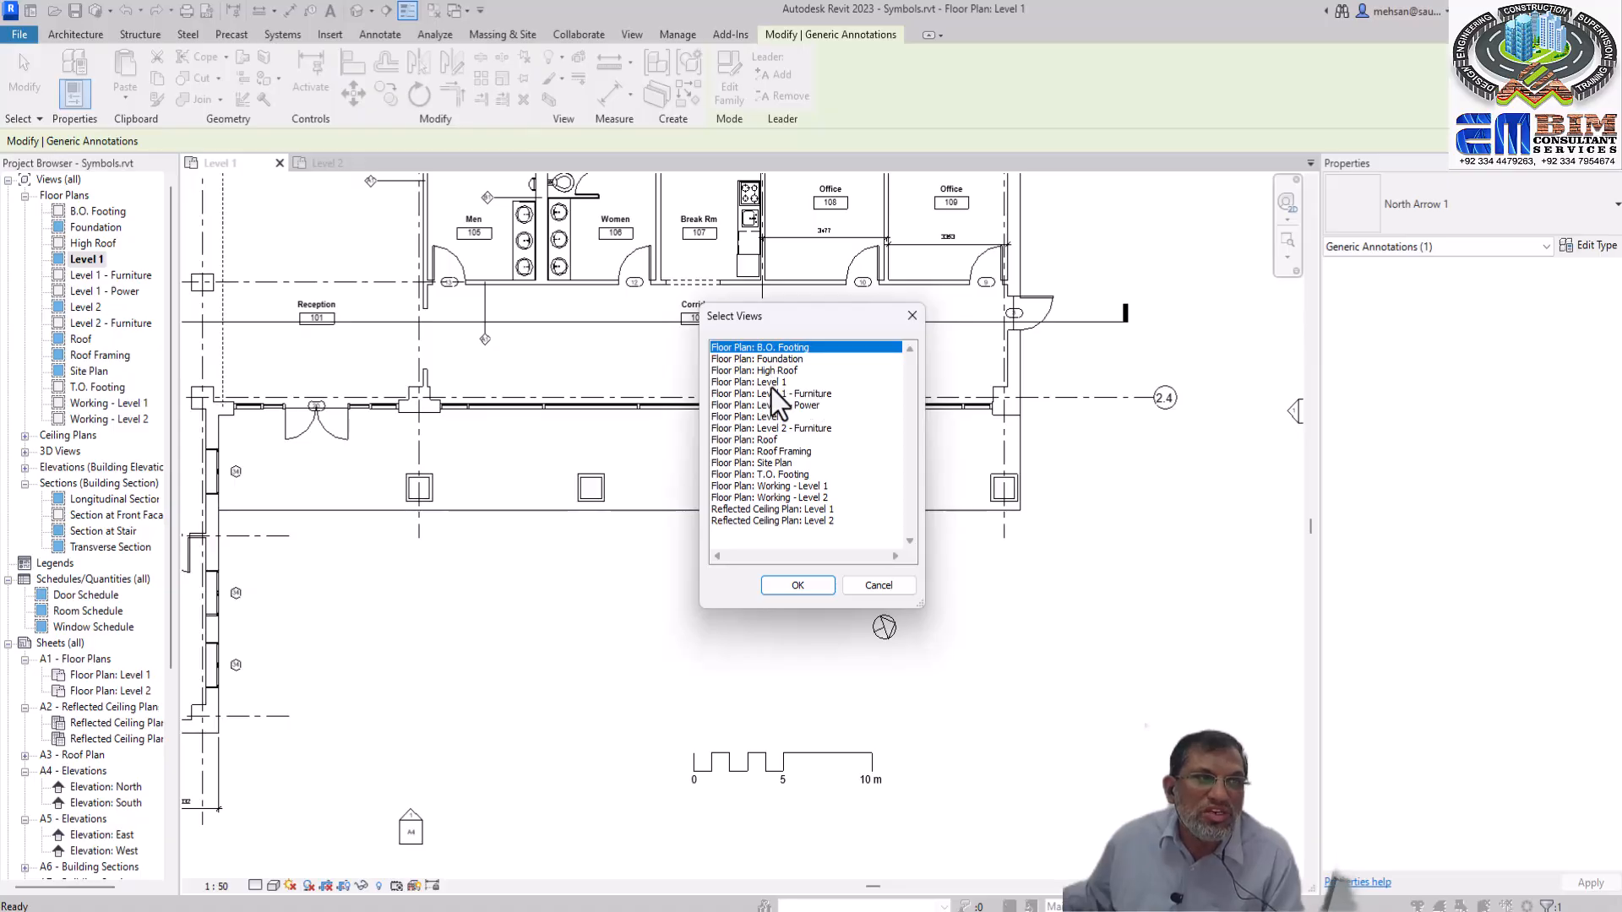
pyautogui.click(769, 415)
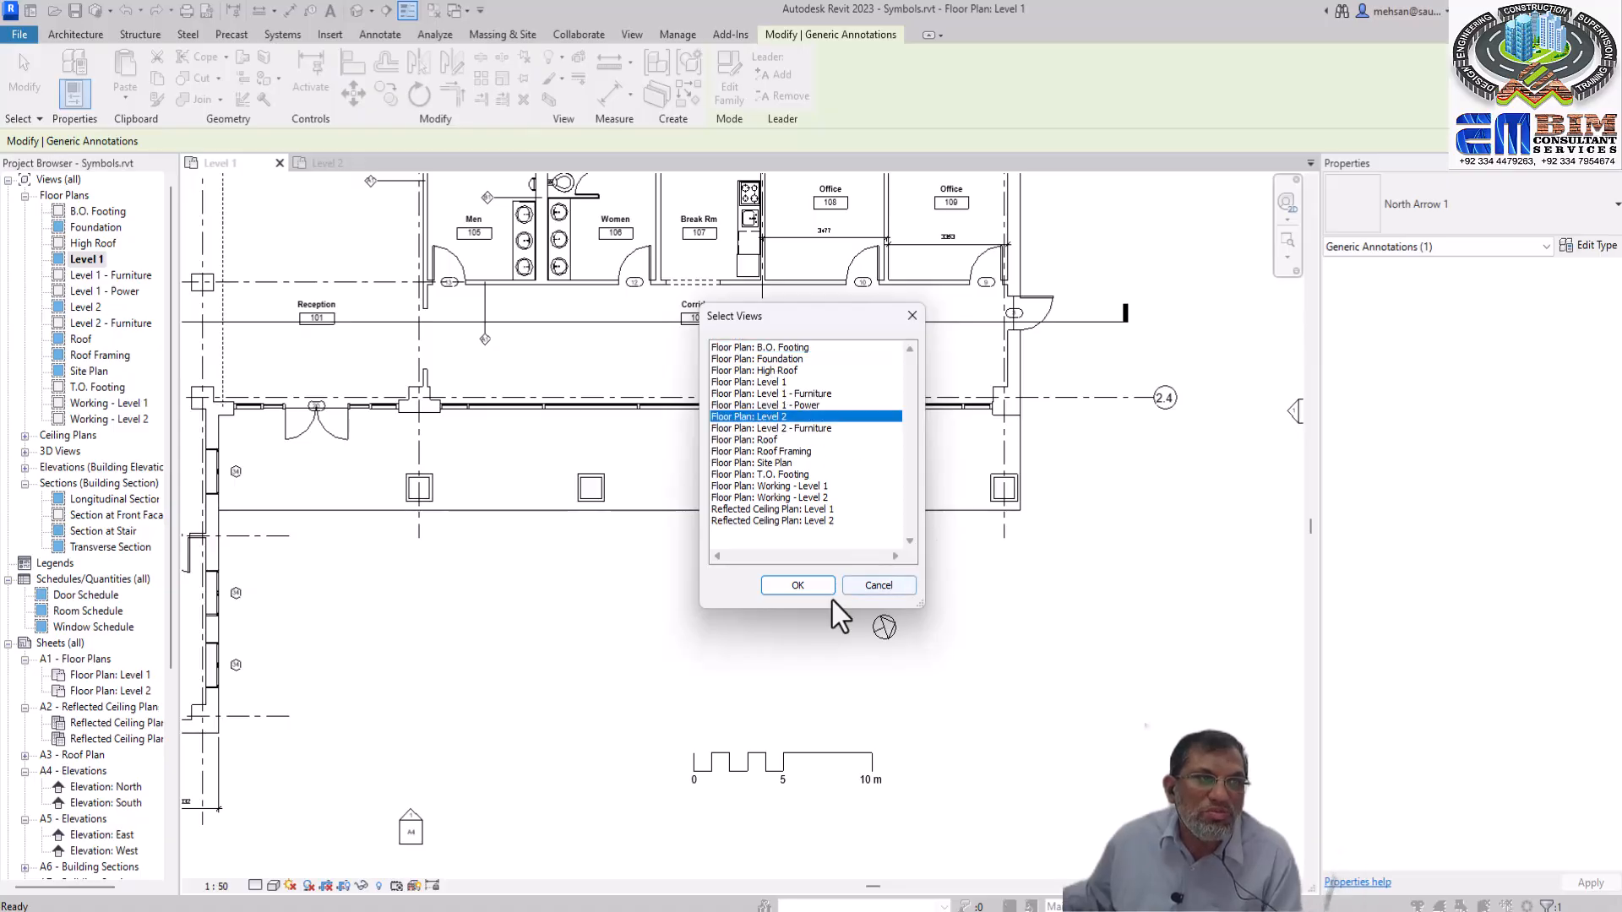
pyautogui.click(763, 432)
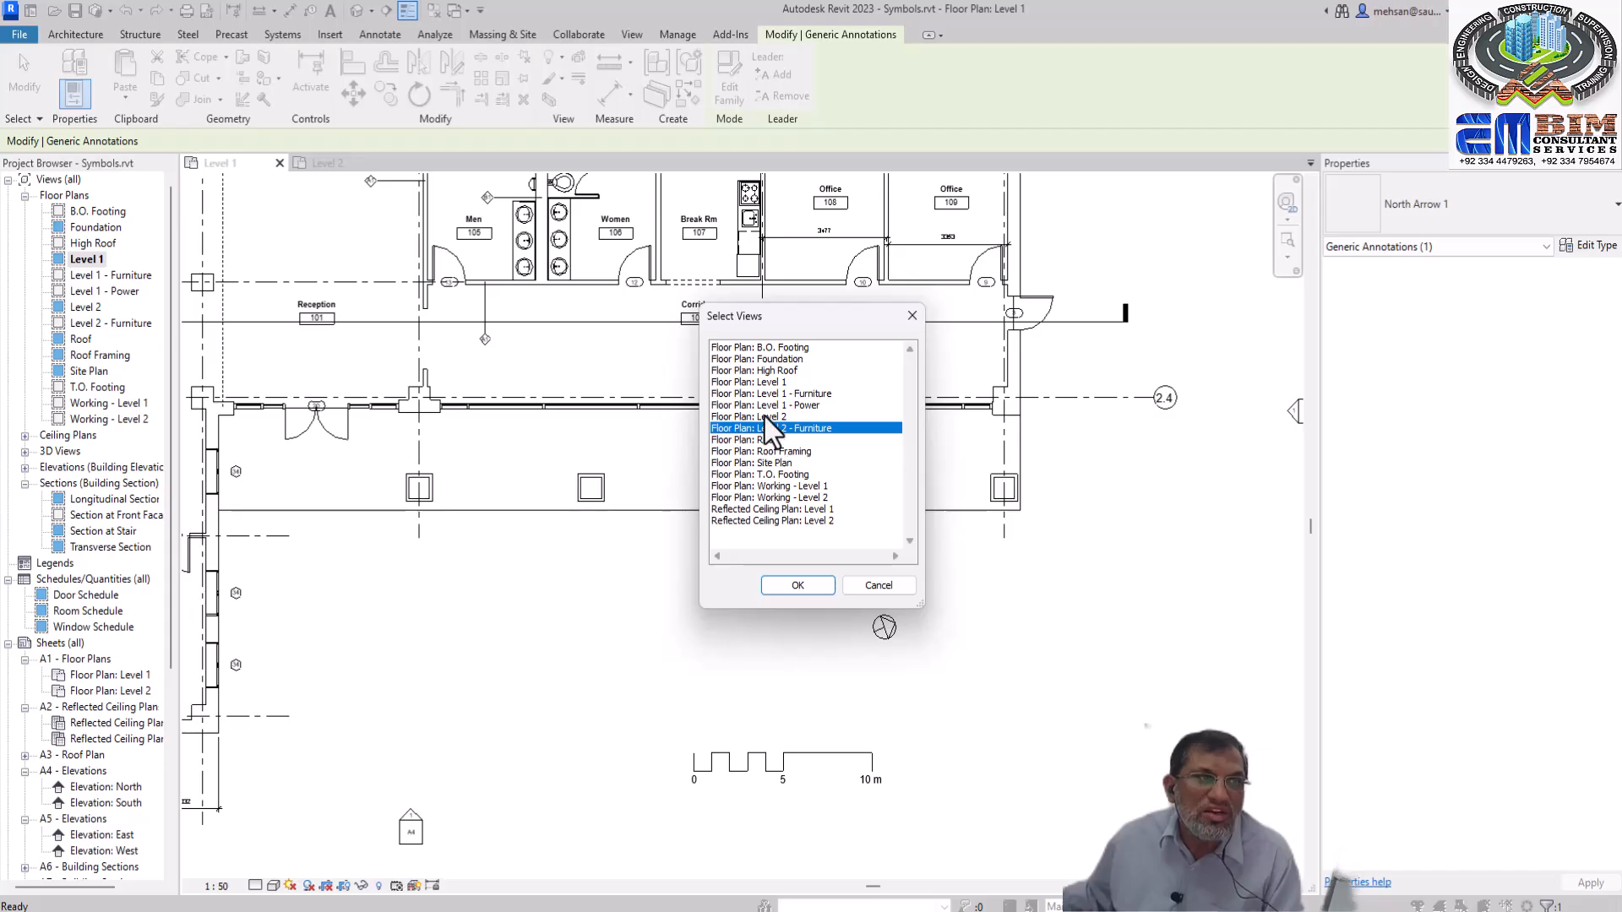
pyautogui.click(764, 417)
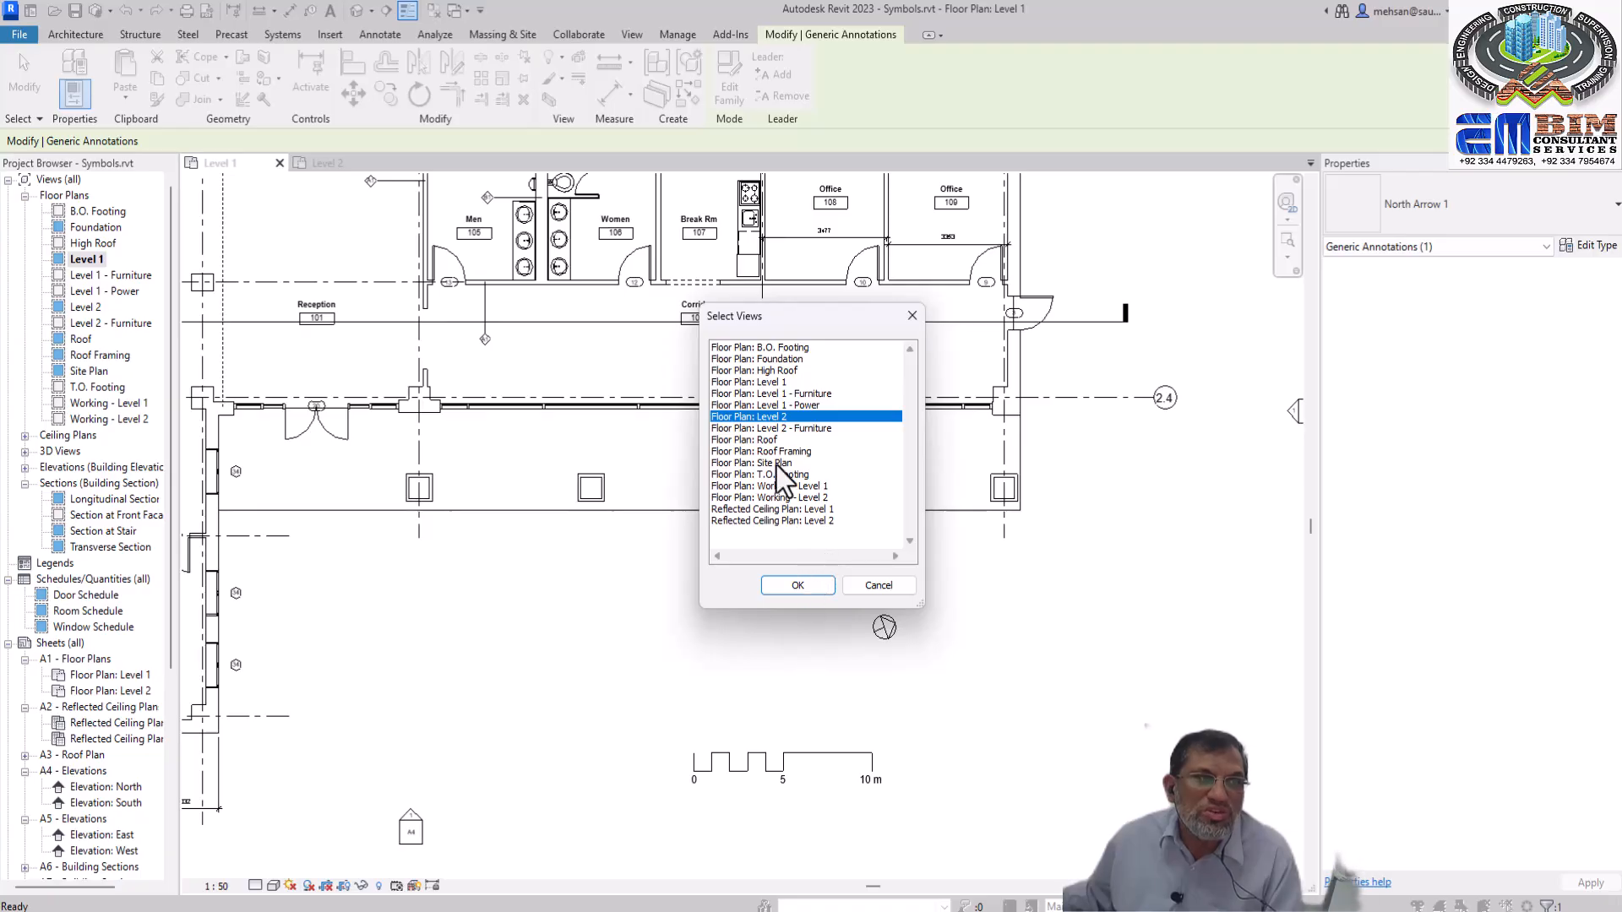
pyautogui.click(799, 590)
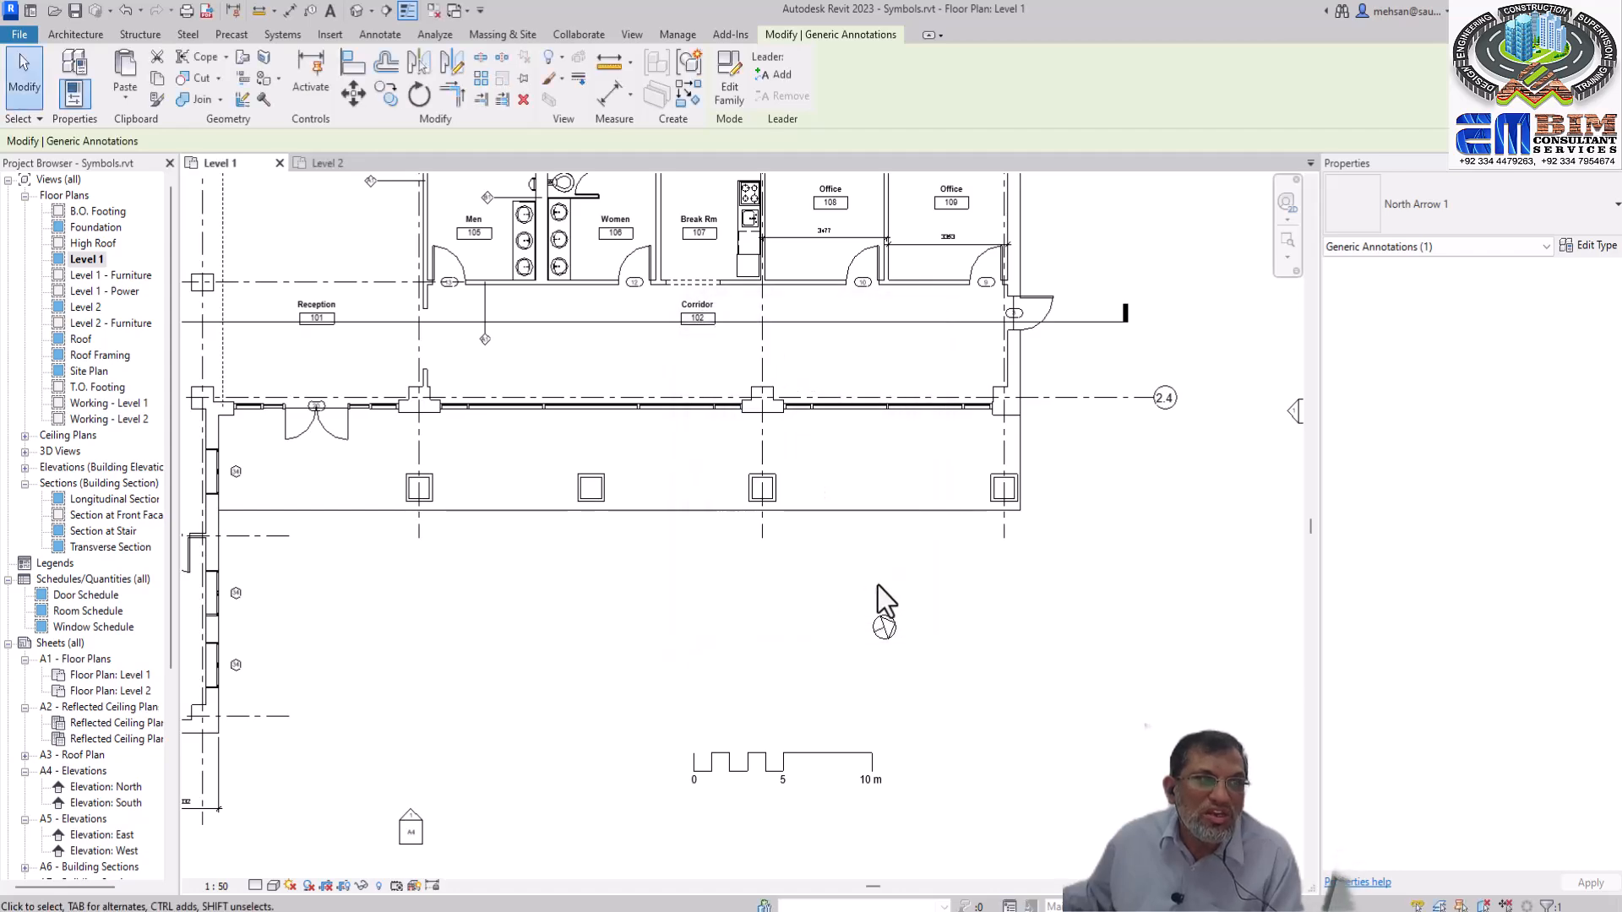
# Open the Level 2 floor plan, inspect the pasted north arrow and review the available paste alignment options
pyautogui.doubleClick(91, 307)
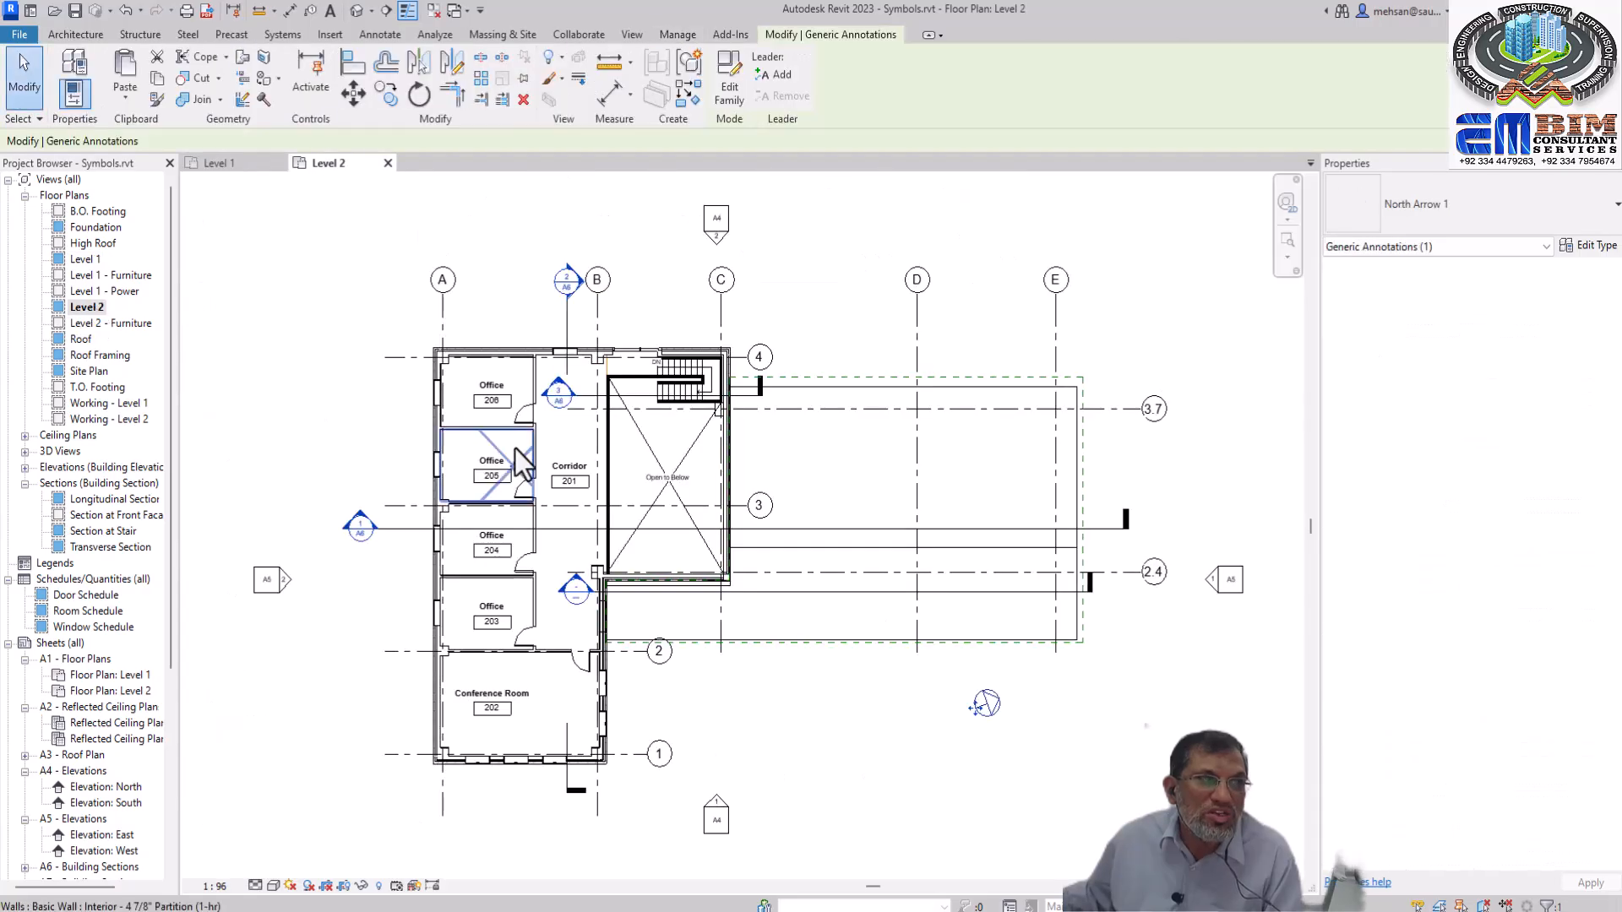
pyautogui.scroll(3, 980, 726)
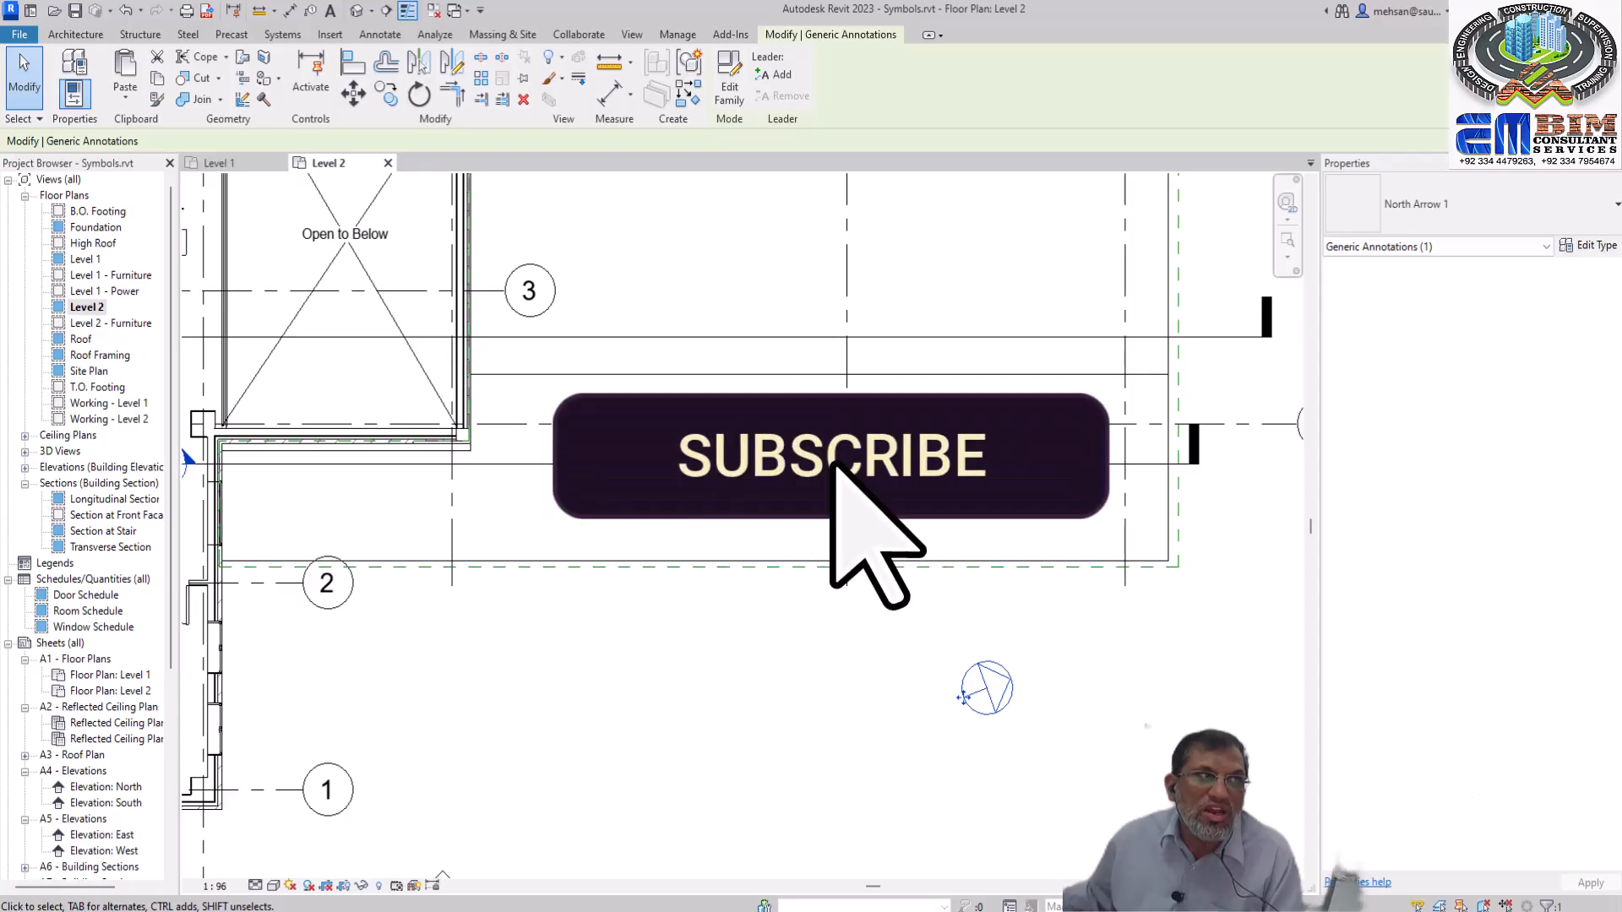
pyautogui.scroll(-3, 837, 456)
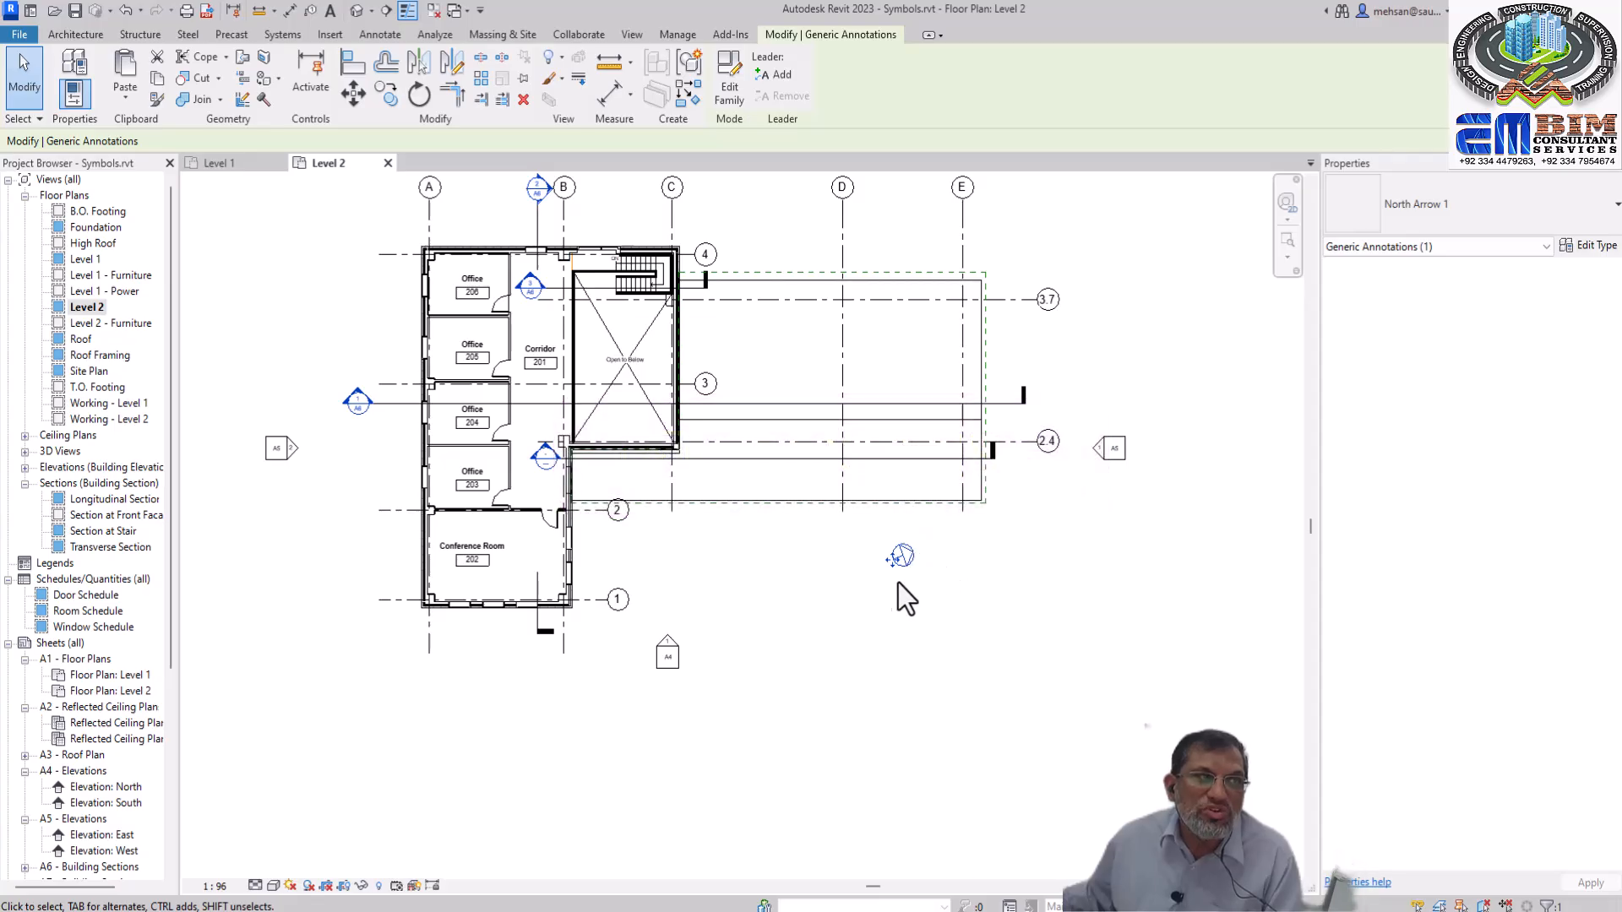
pyautogui.click(131, 98)
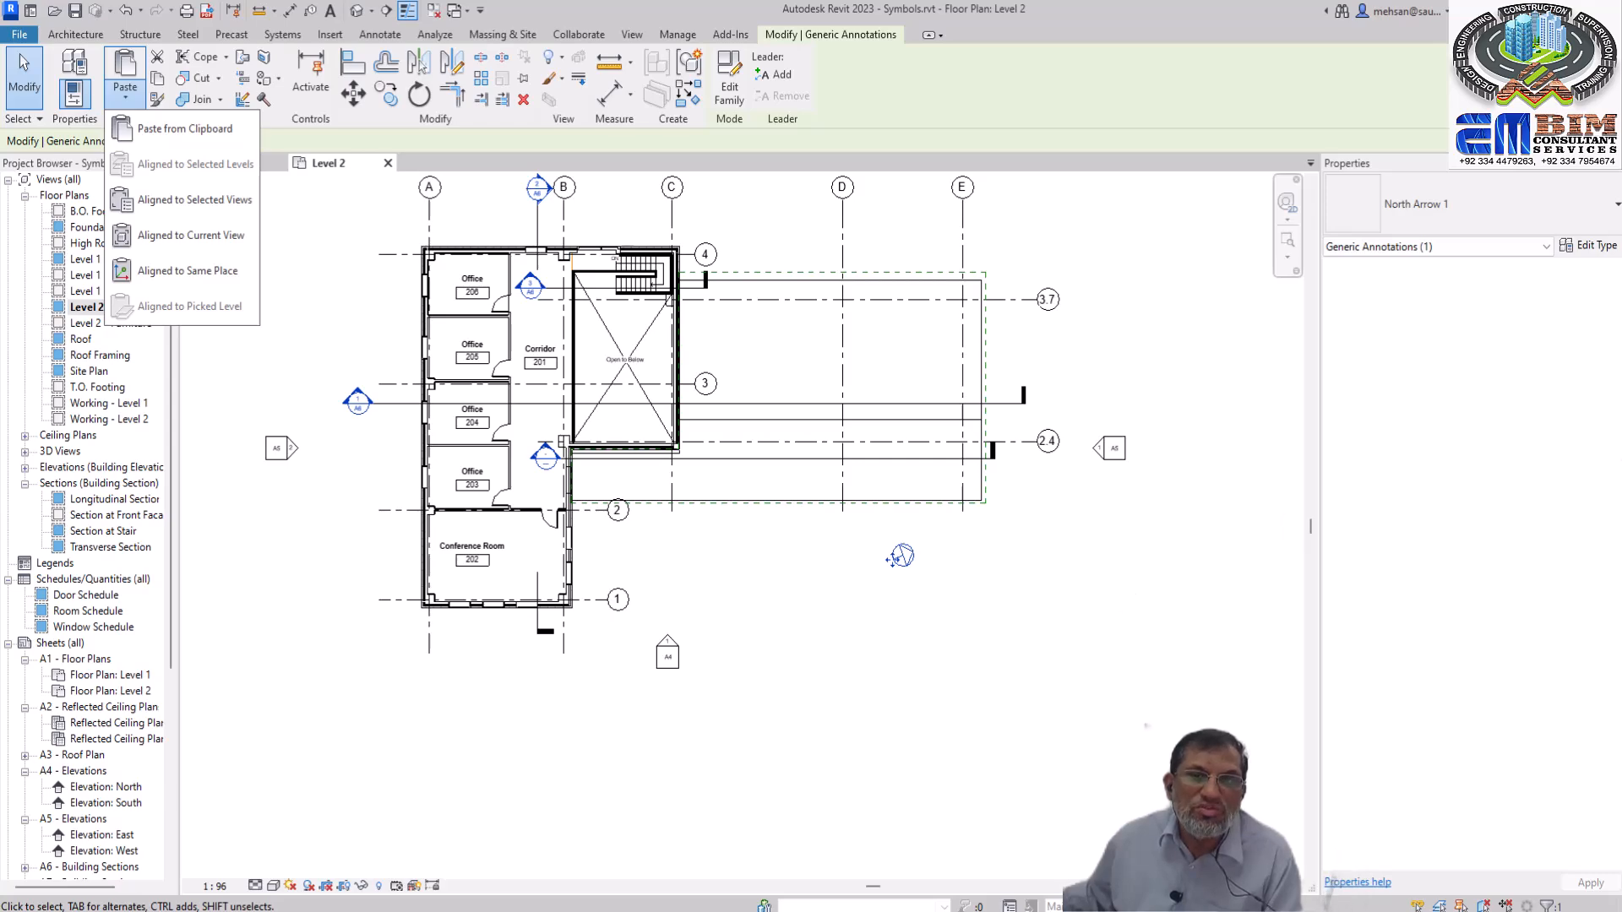
pyautogui.press('Escape')
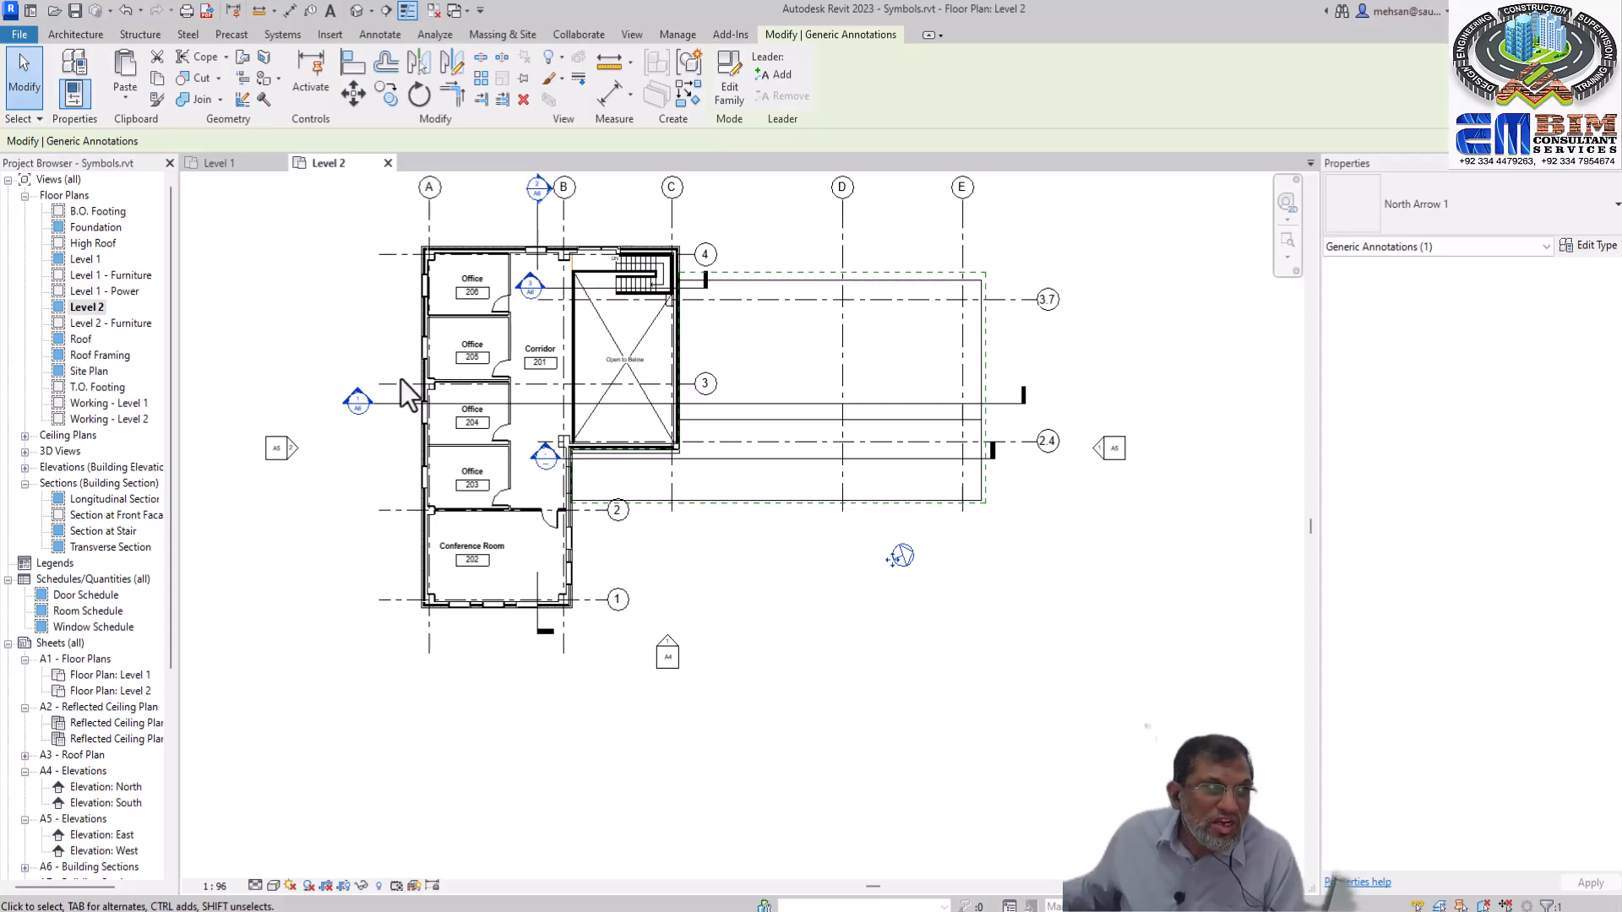
pyautogui.click(86, 259)
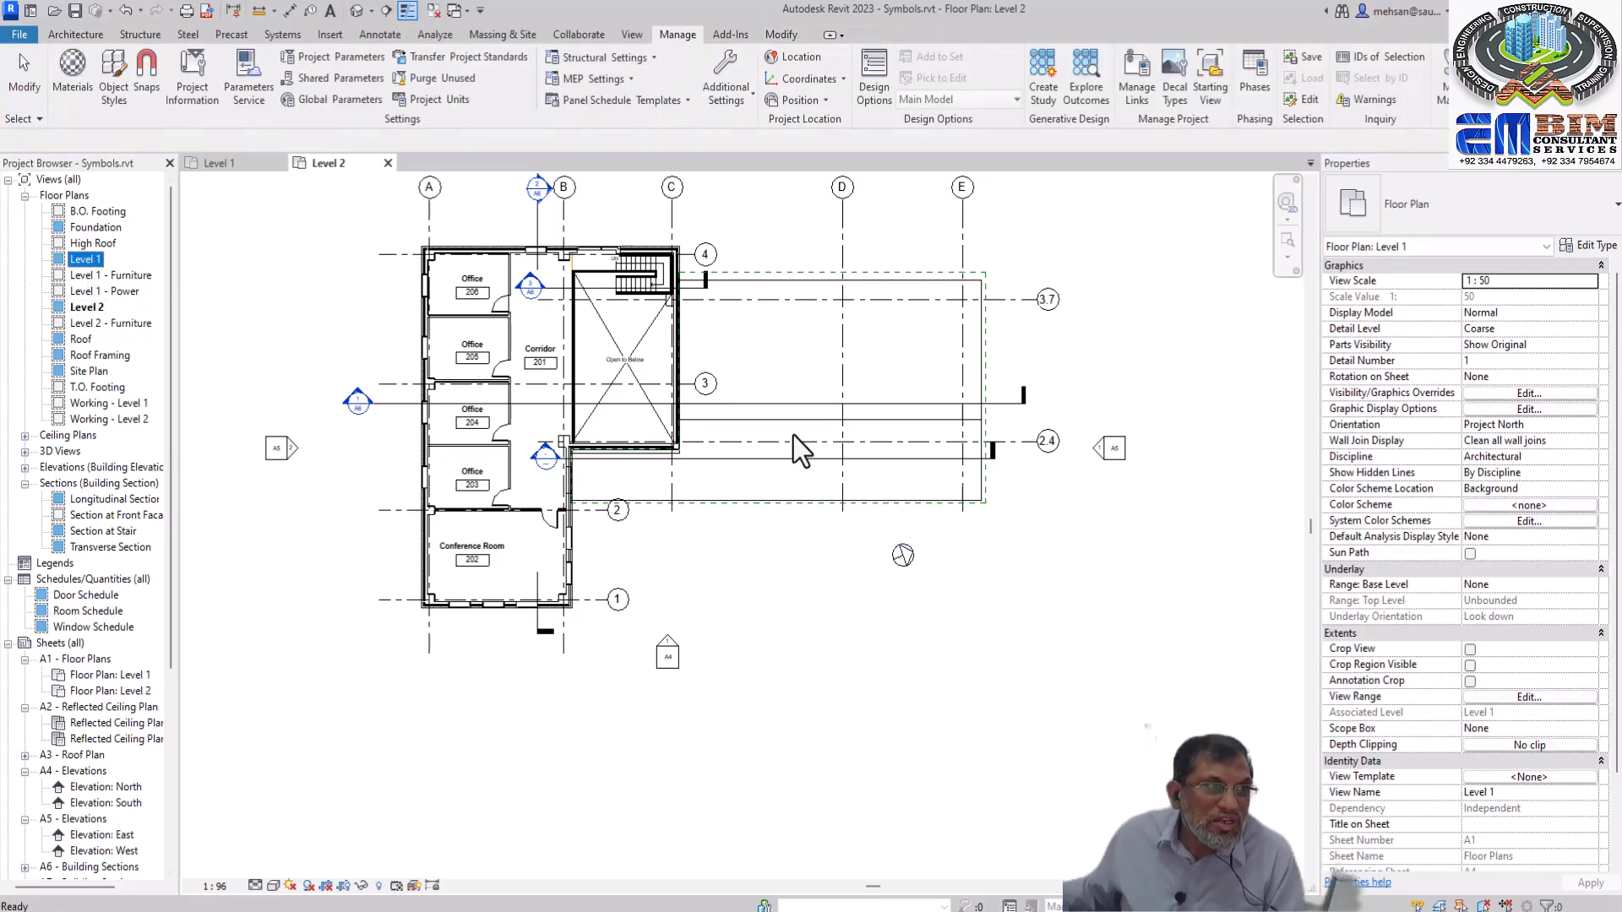